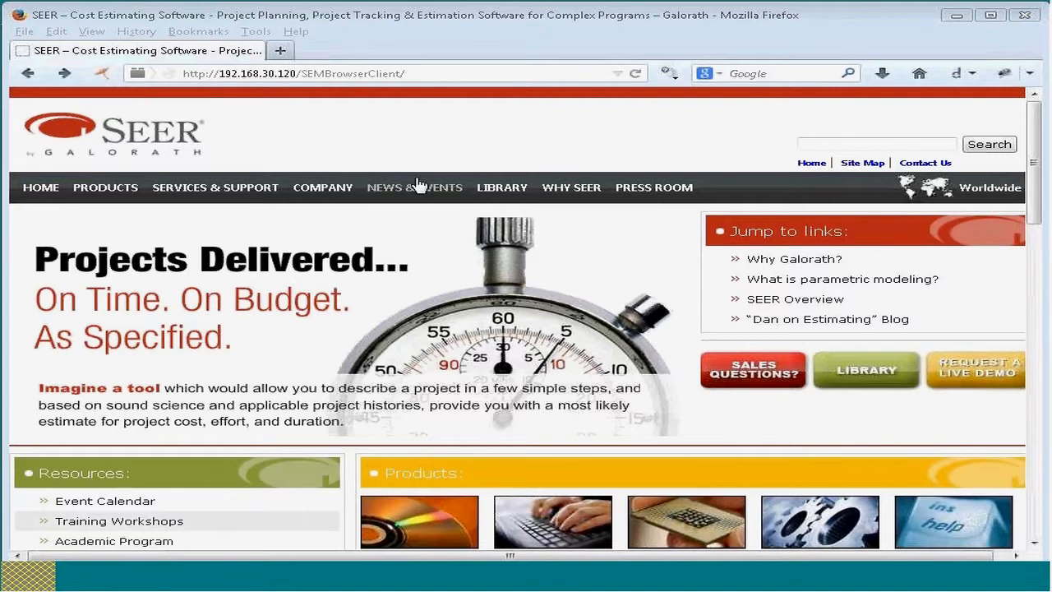
# Step: Open 192.168.30.120/SEMBrowserClient/ and start a new estimate with the Business Case template
pyautogui.click(445, 74)
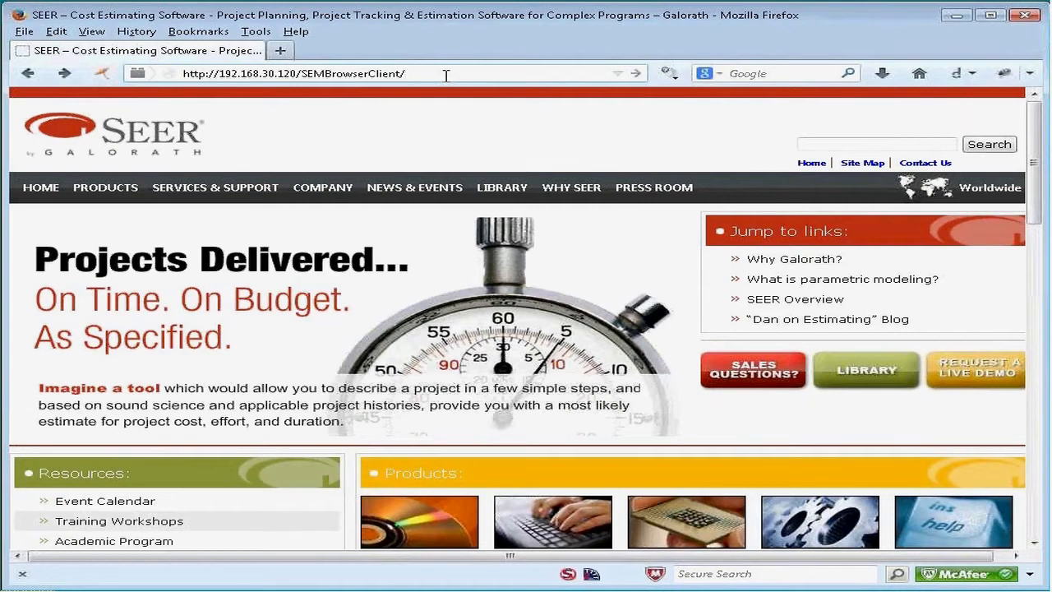
pyautogui.press('Return')
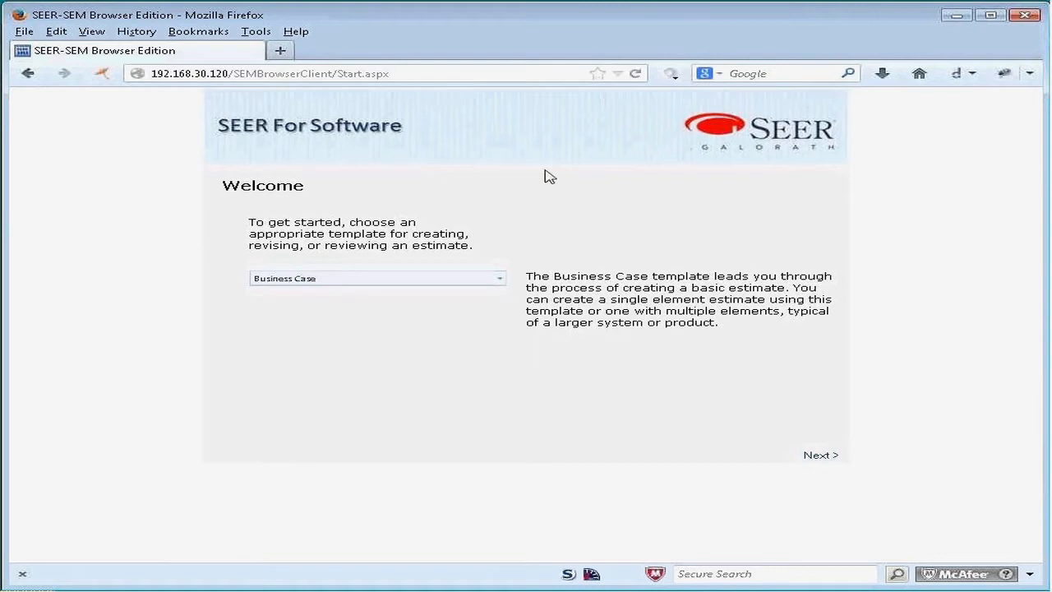
pyautogui.click(500, 279)
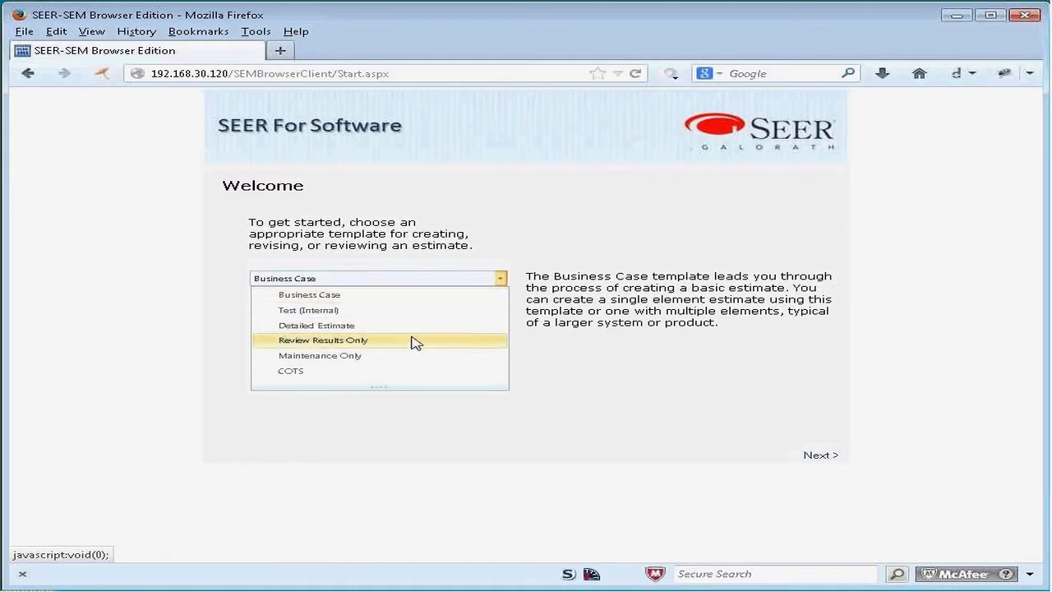
pyautogui.click(602, 281)
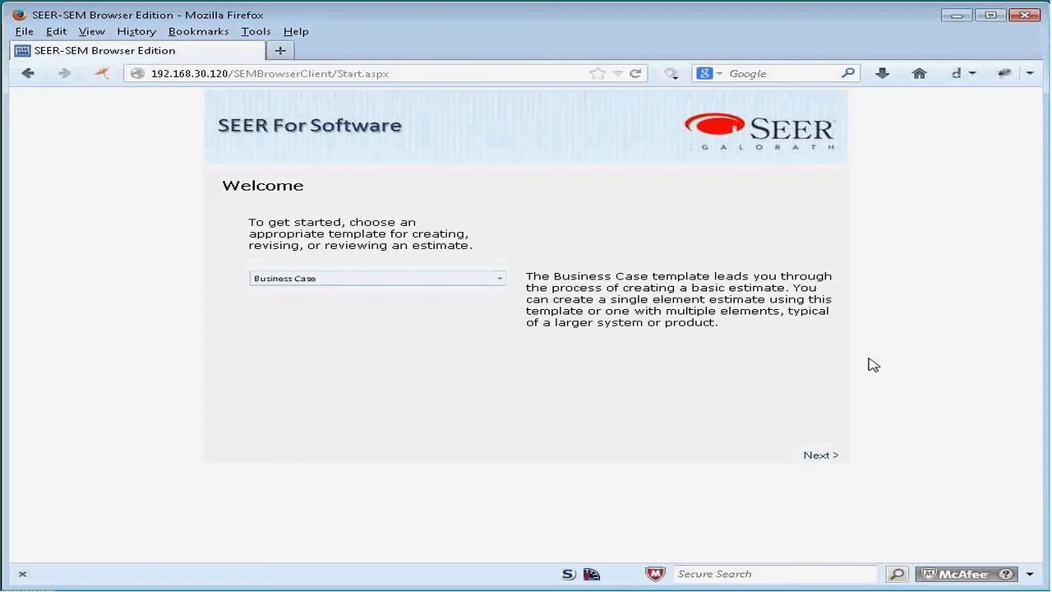
pyautogui.click(822, 457)
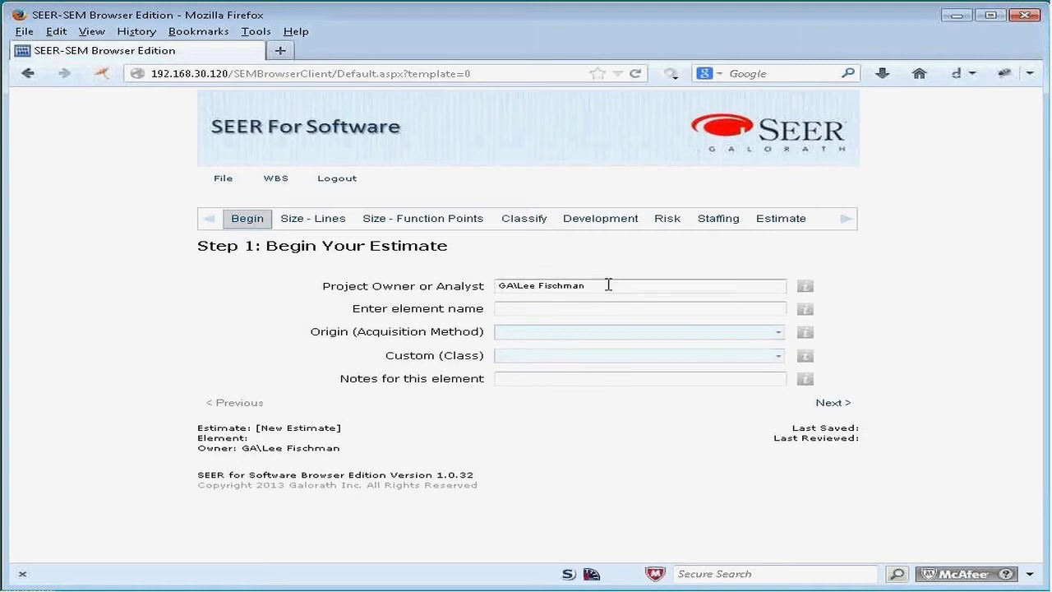
# Step: Name the element "my next project" and set its Origin (Acquisition Method) to !~New Development
pyautogui.click(528, 308)
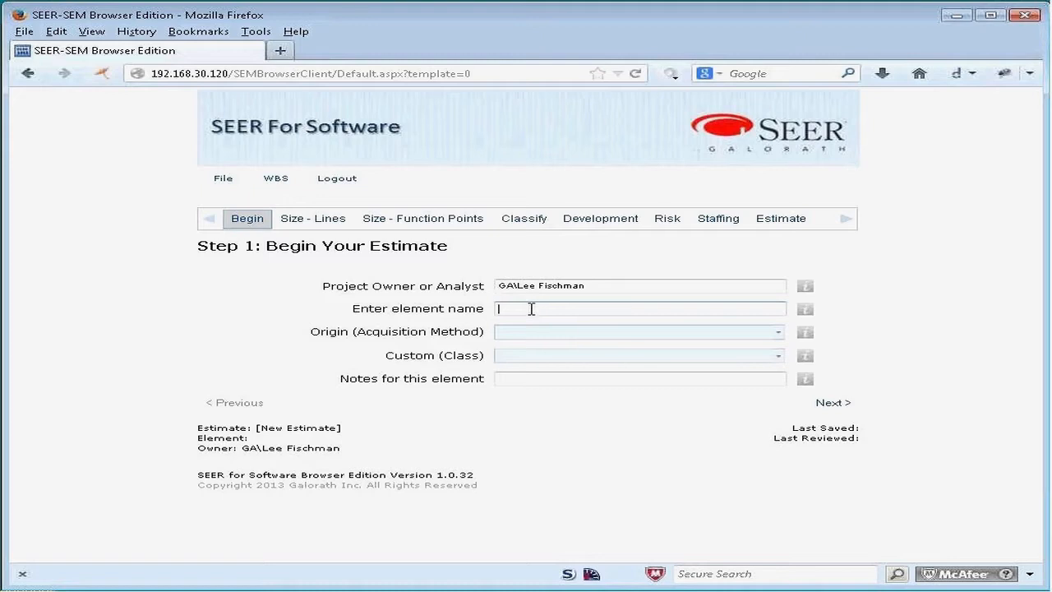
pyautogui.write('my next project')
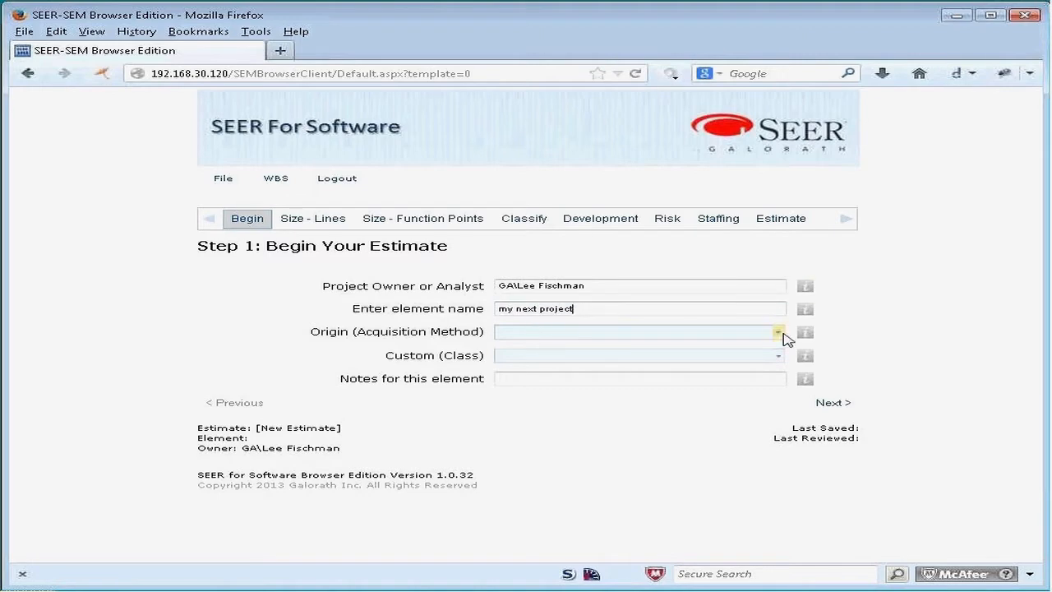
pyautogui.click(778, 332)
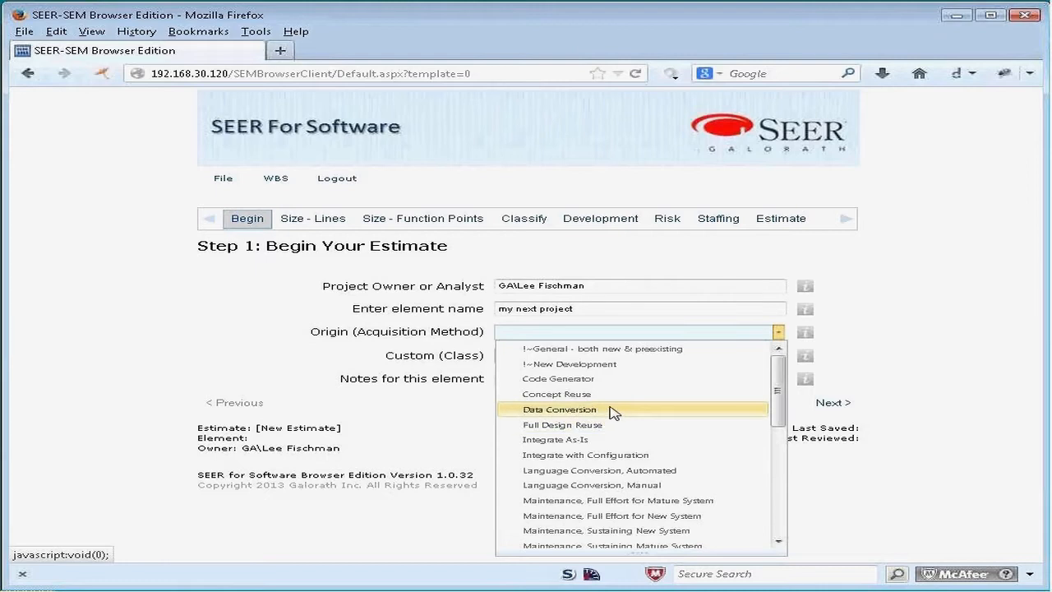
pyautogui.click(587, 366)
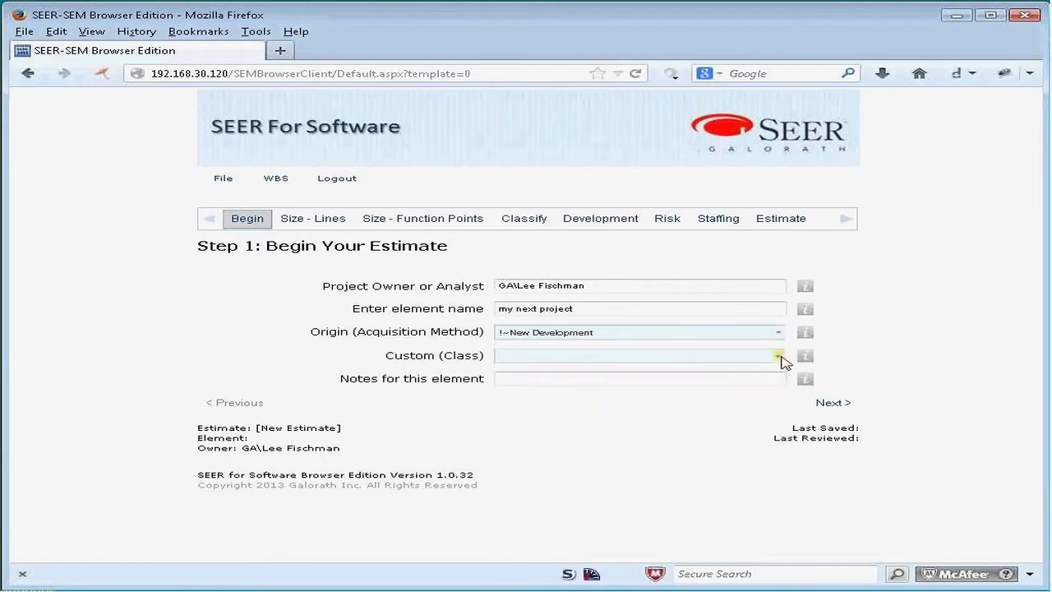
# Step: Set the Custom (Class) to !No Knowledge, add the note "I like this edition", and continue to the lines-of-code sizing step
pyautogui.click(777, 356)
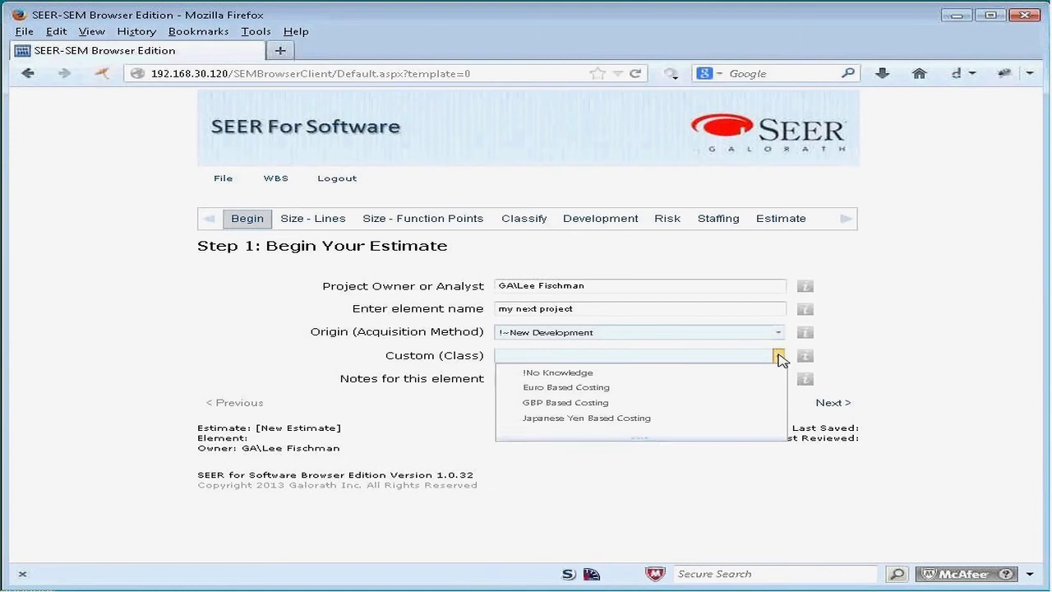
pyautogui.click(623, 373)
pyautogui.click(625, 378)
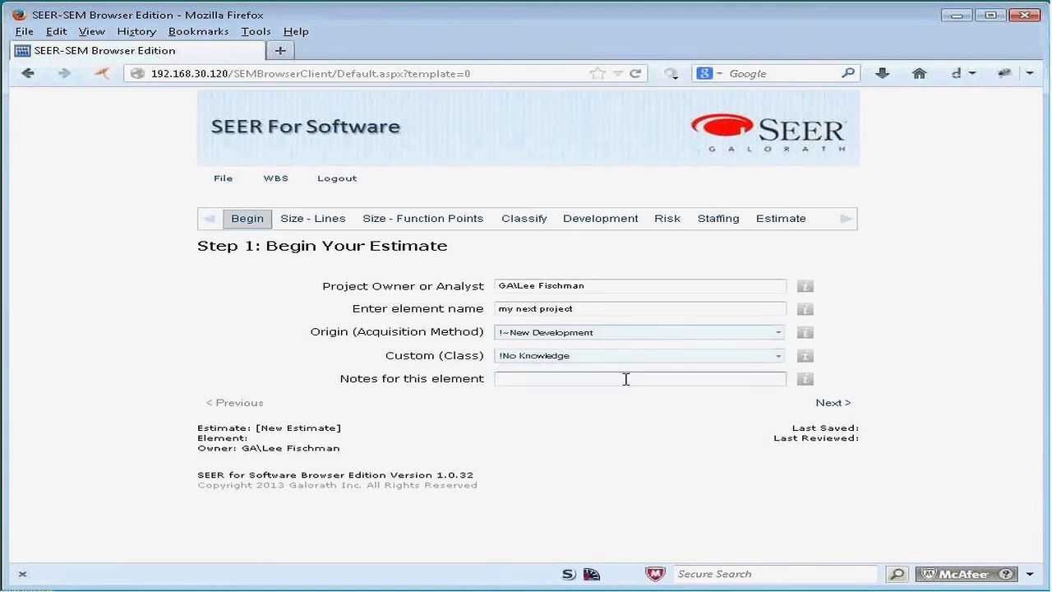
pyautogui.write('I like this edition')
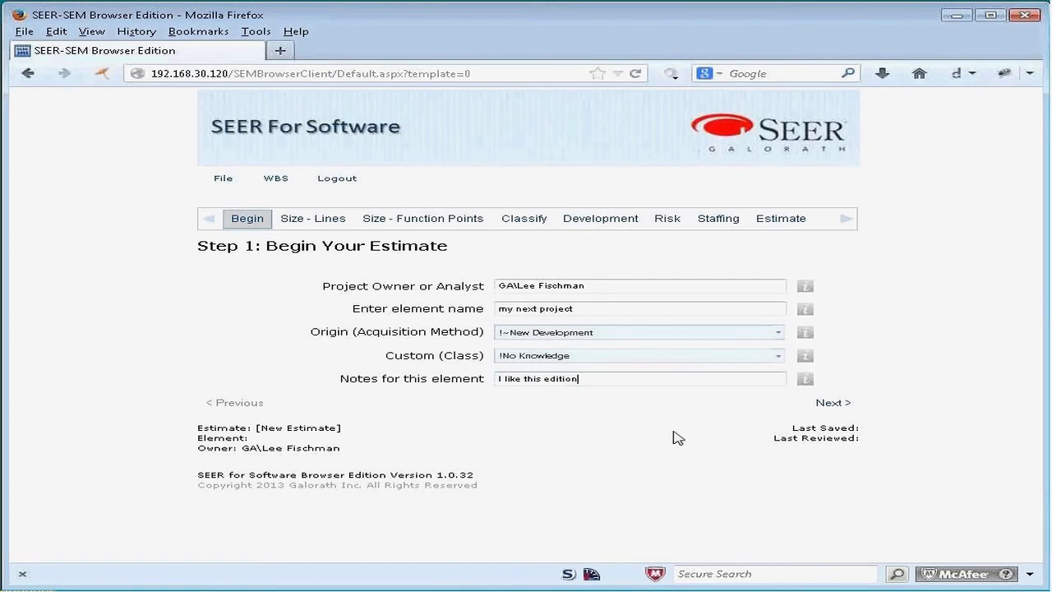
pyautogui.click(822, 406)
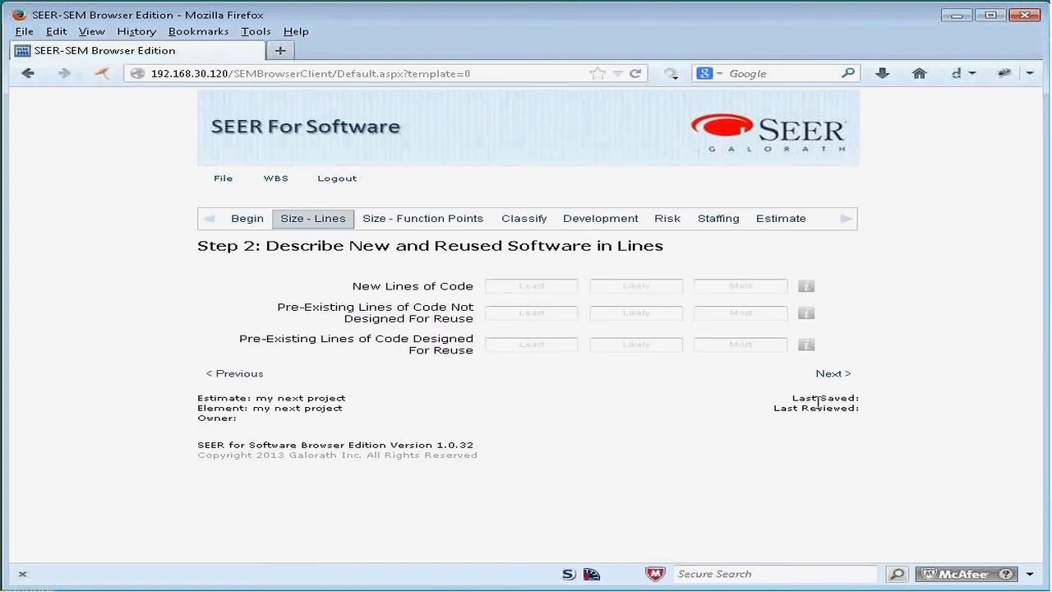
# Step: Enter New Lines of Code as 1223 least, 3456 likely and 5678 most, and continue to function points
pyautogui.click(534, 286)
pyautogui.write('1223')
pyautogui.press('Tab')
pyautogui.write('34')
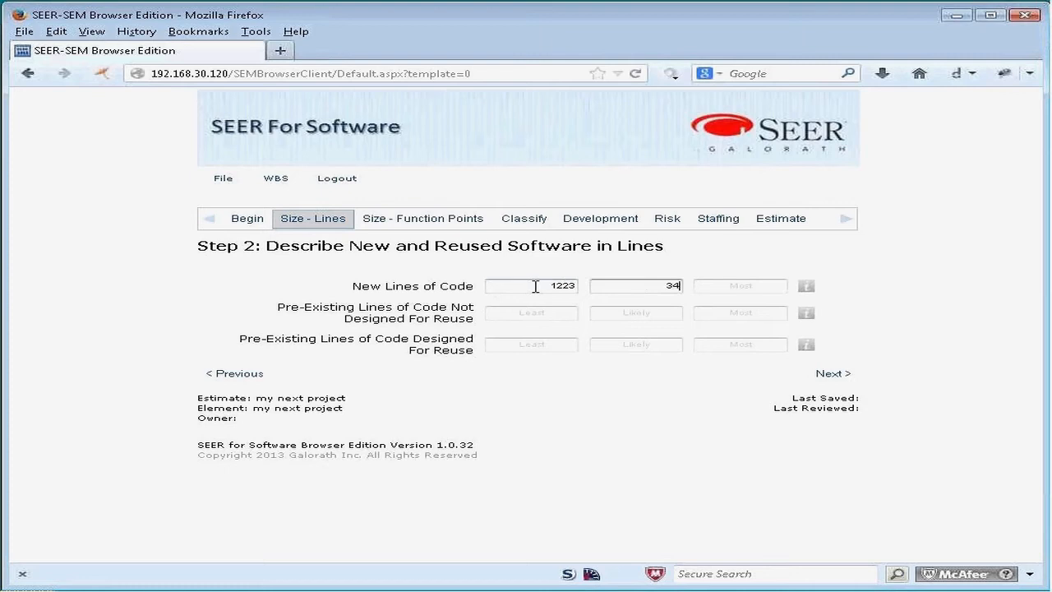
pyautogui.write('56')
pyautogui.press('Tab')
pyautogui.write('5678')
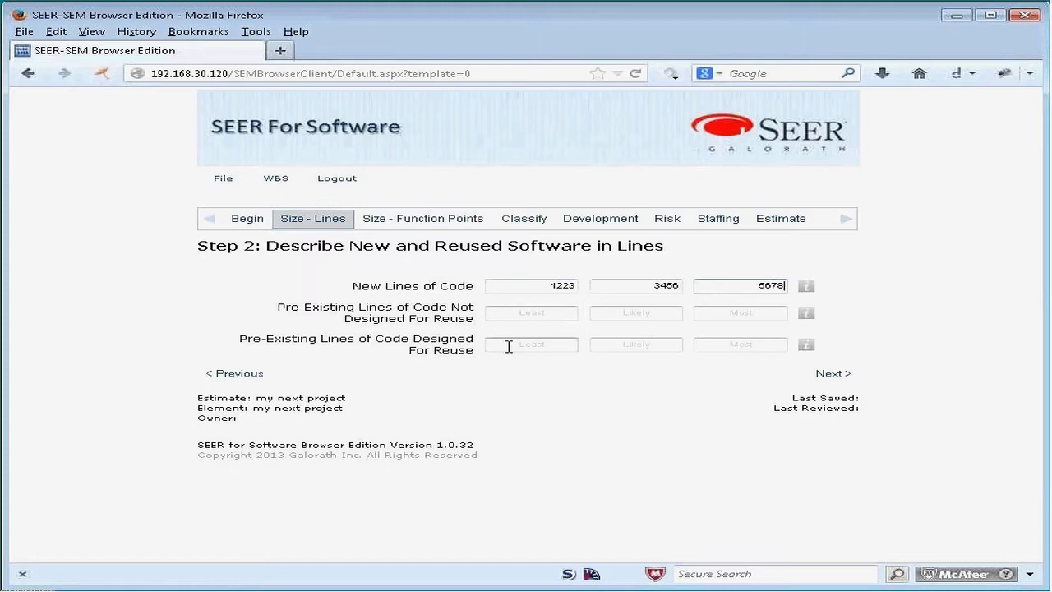
pyautogui.click(834, 377)
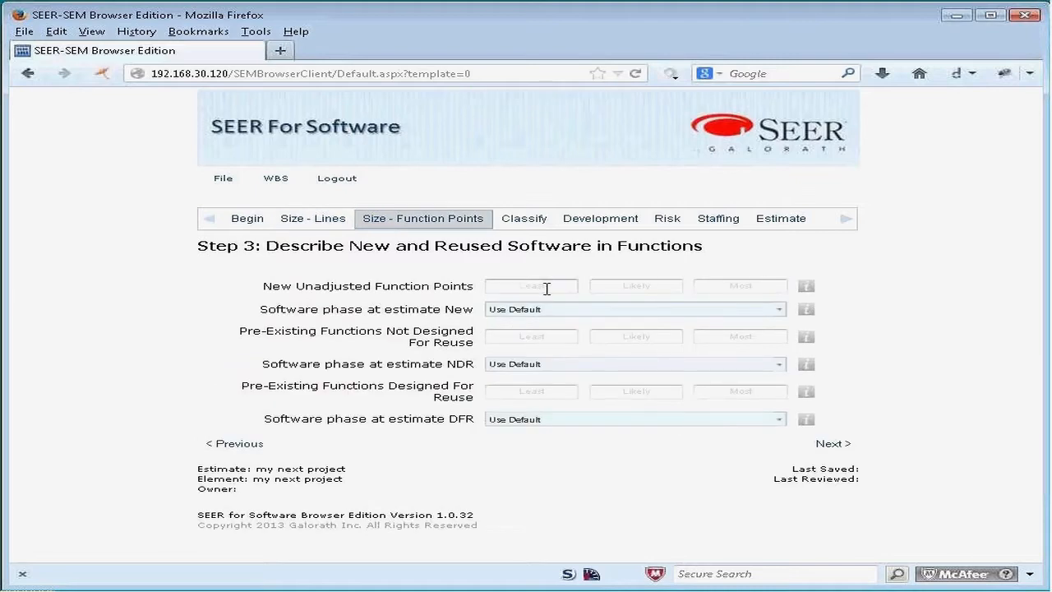
# Step: Enter New Unadjusted Function Points as 2, 4 and 5, set the new software's phase at estimate to Proposal, and continue
pyautogui.click(547, 287)
pyautogui.write('2')
pyautogui.press('Tab')
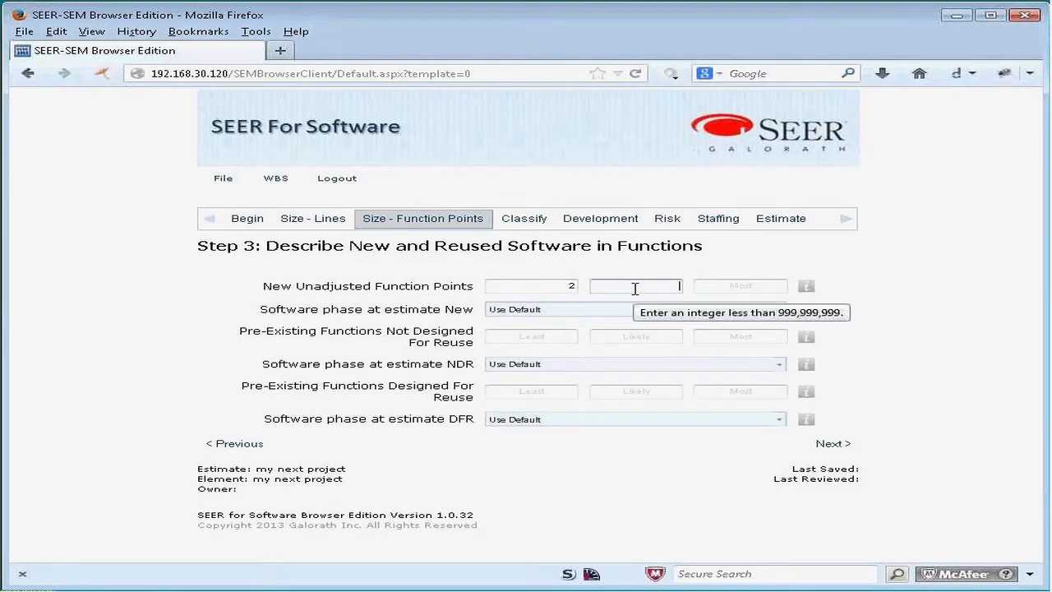
pyautogui.write('4')
pyautogui.press('Tab')
pyautogui.write('5')
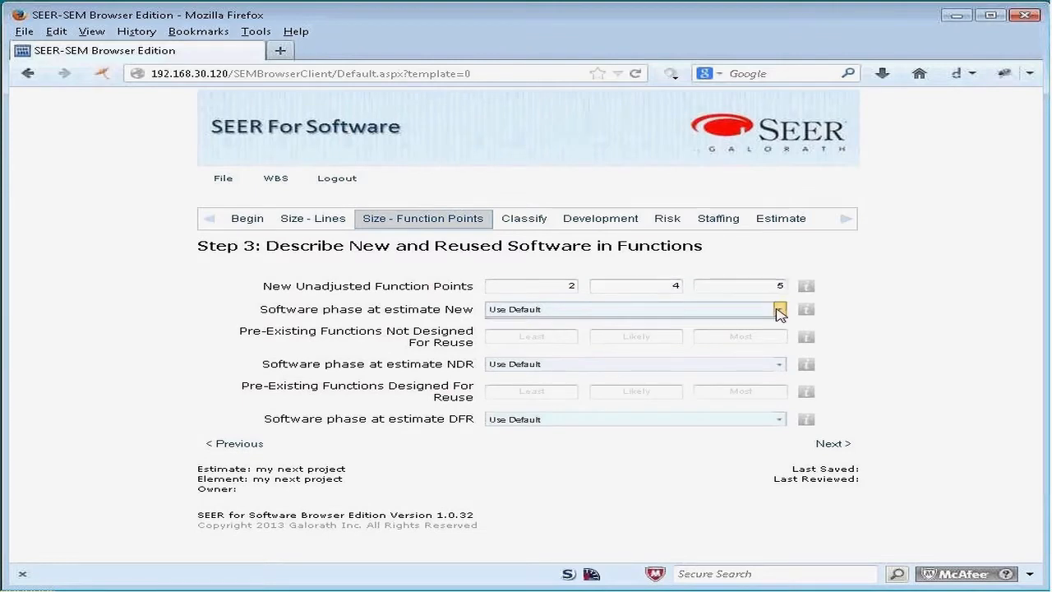
pyautogui.click(779, 309)
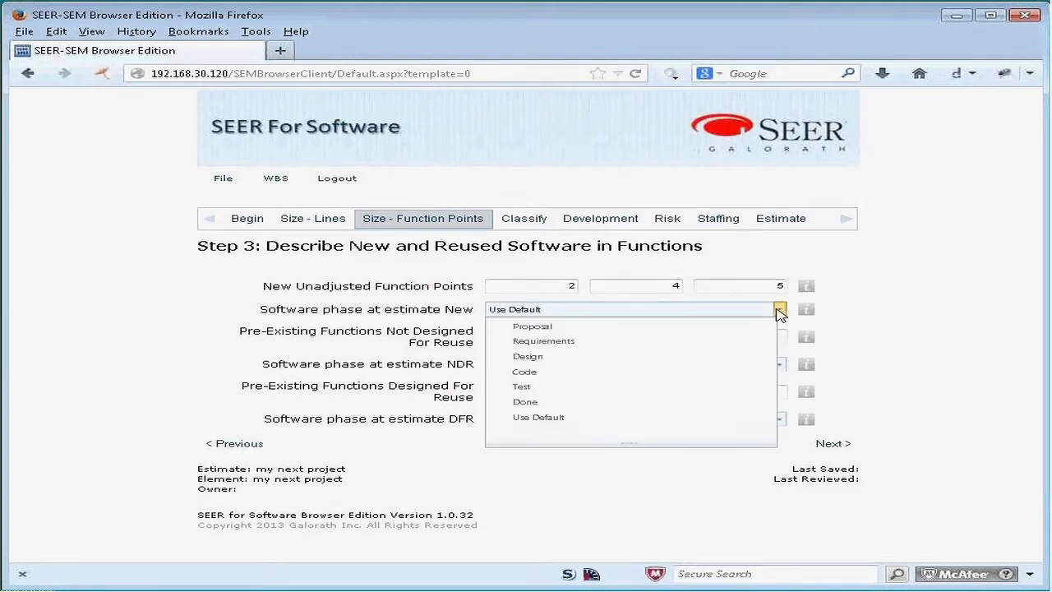
pyautogui.click(700, 326)
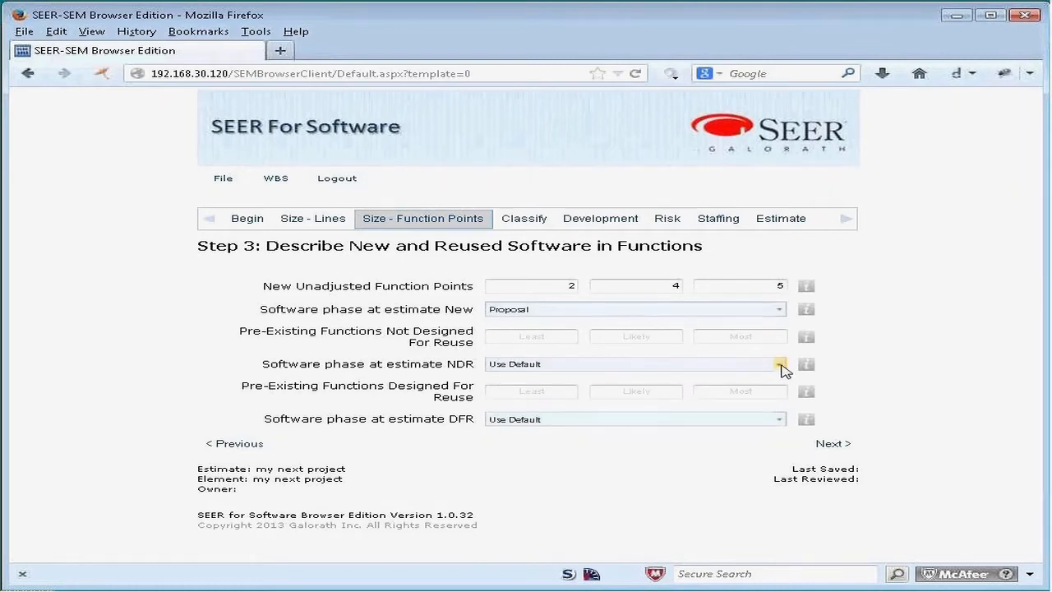
pyautogui.click(840, 445)
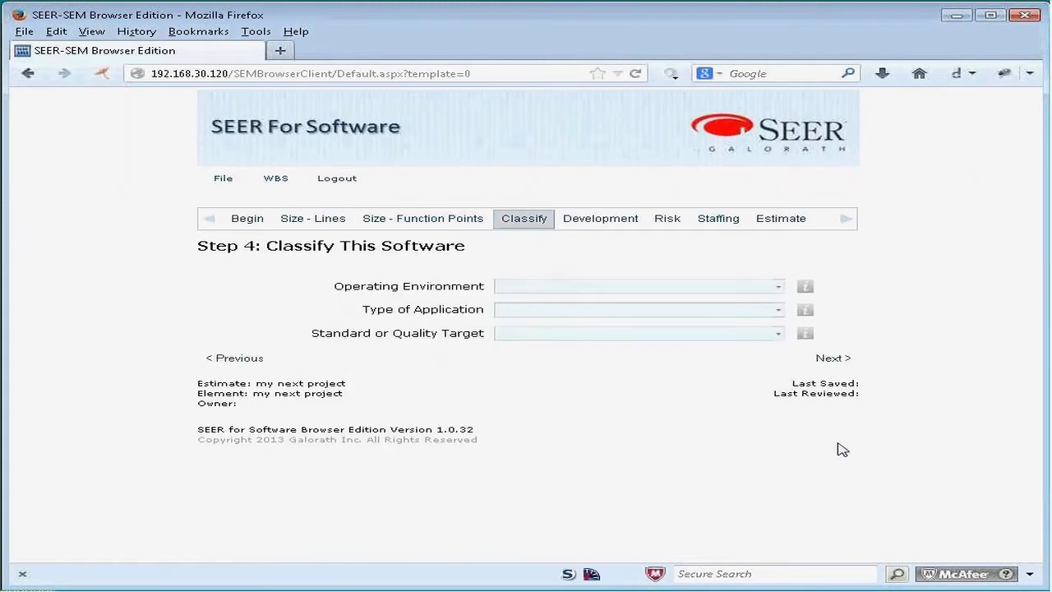
# Step: Classify the software as Business and Non-Critical MIS, Business Analysis Tool, with a Commercial Low quality target, and continue
pyautogui.click(777, 286)
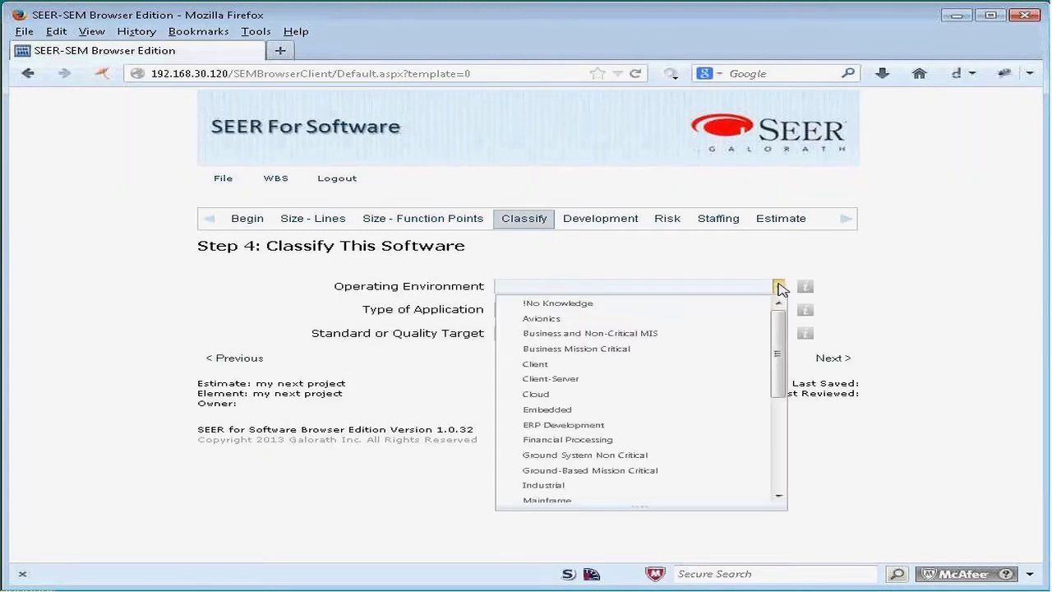
pyautogui.click(661, 333)
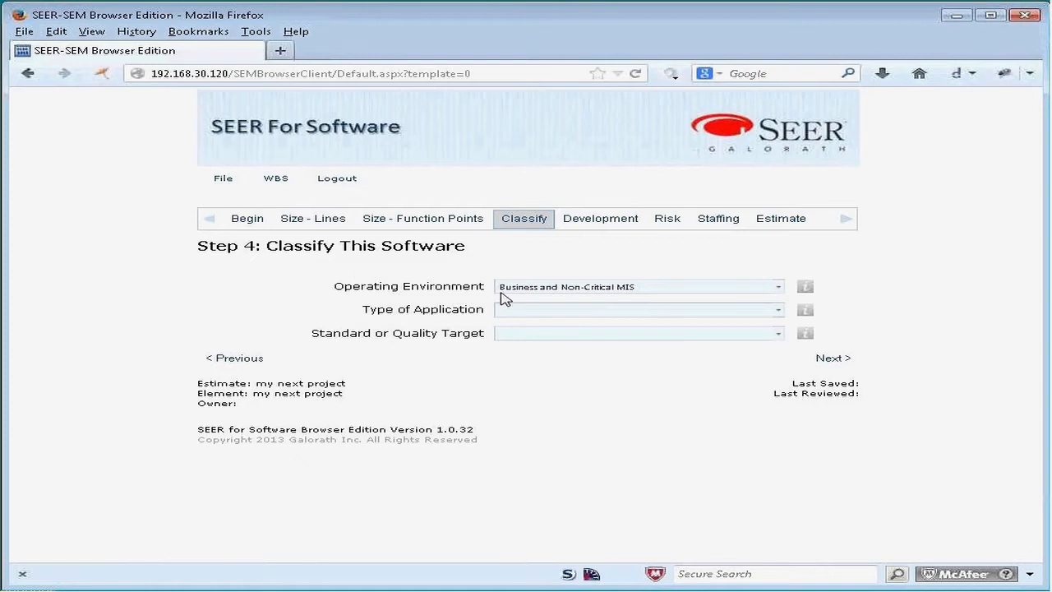
pyautogui.click(777, 310)
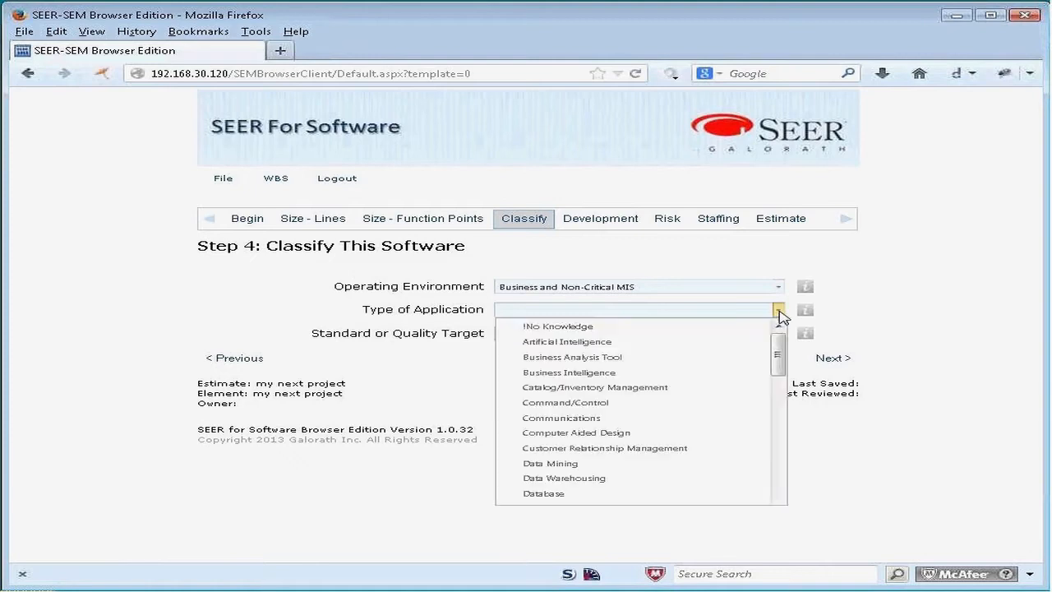
pyautogui.click(606, 357)
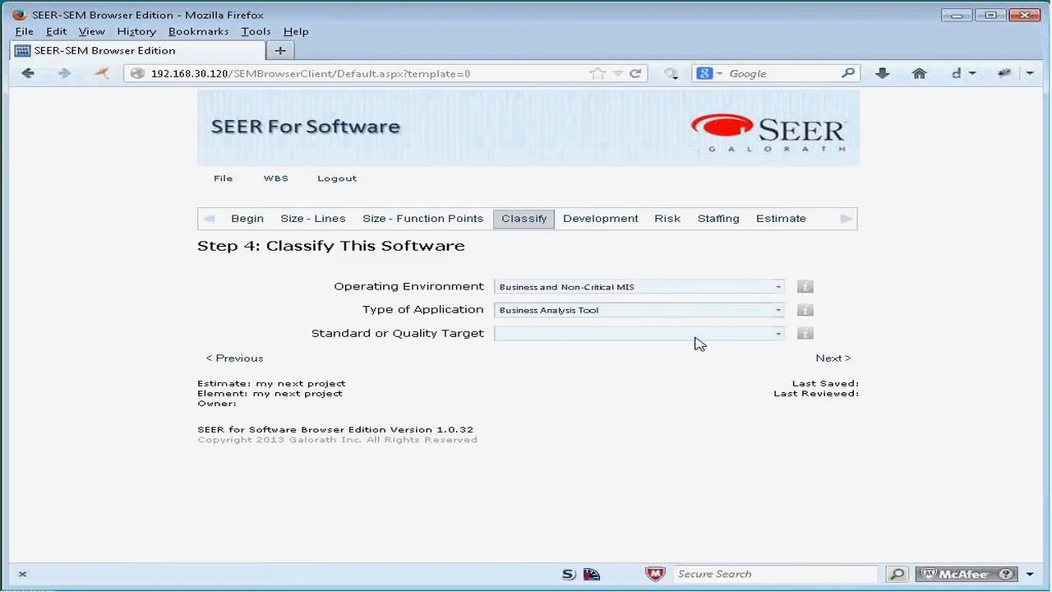
pyautogui.click(777, 332)
pyautogui.scroll(-2, 645, 391)
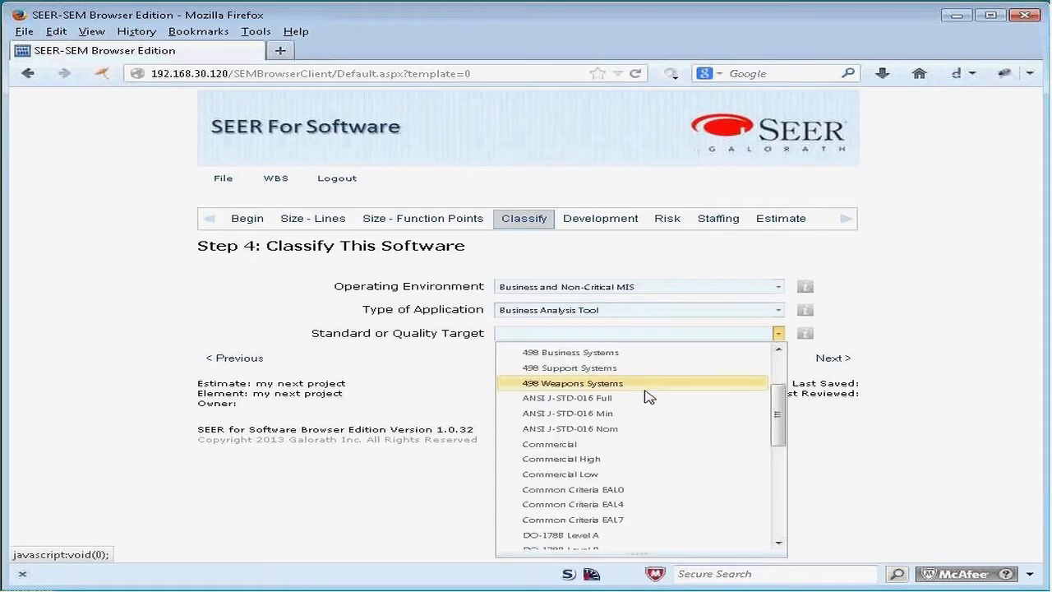
pyautogui.click(612, 473)
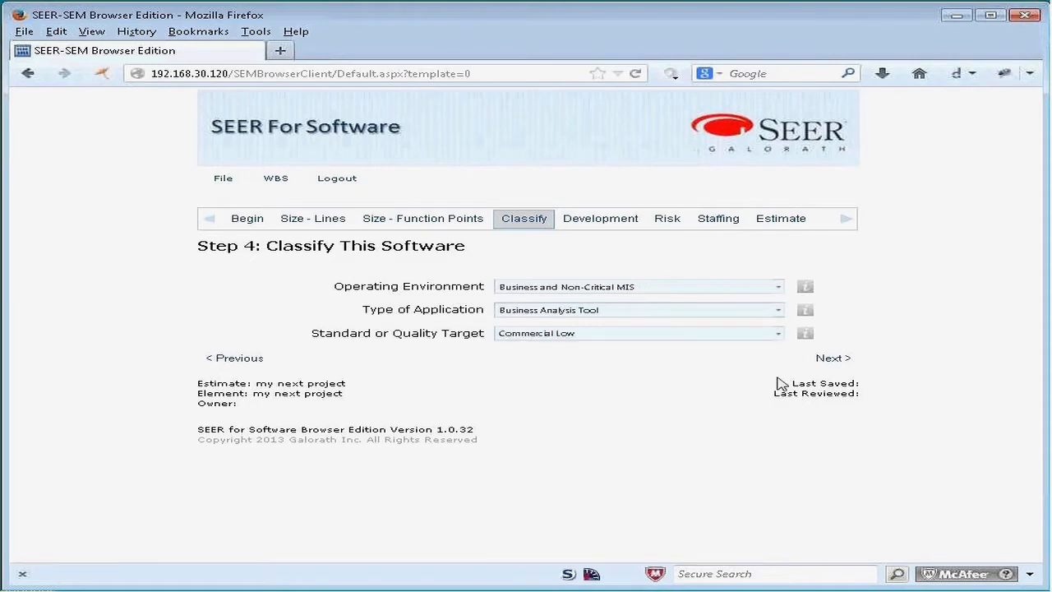
pyautogui.click(836, 359)
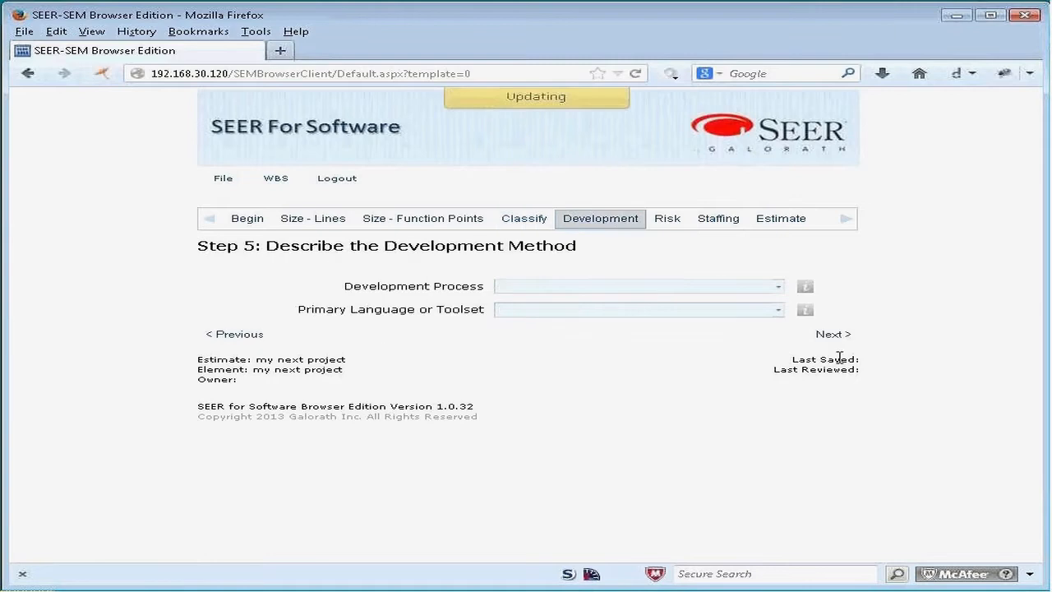
# Step: Set the development process to Agile Novice, choose a primary language, and continue to the risk step
pyautogui.click(777, 286)
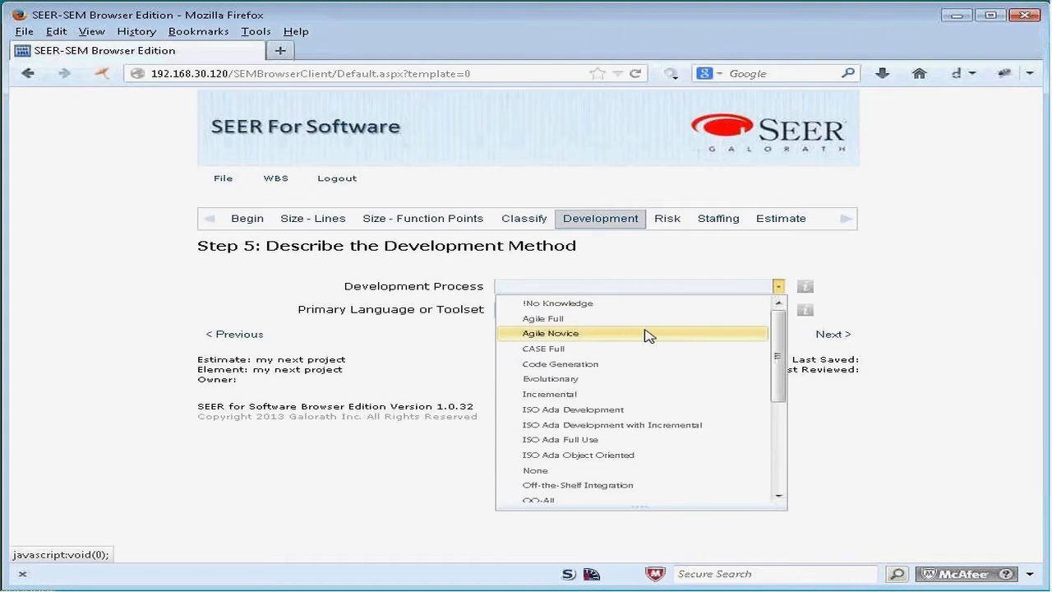
pyautogui.click(647, 334)
pyautogui.click(778, 309)
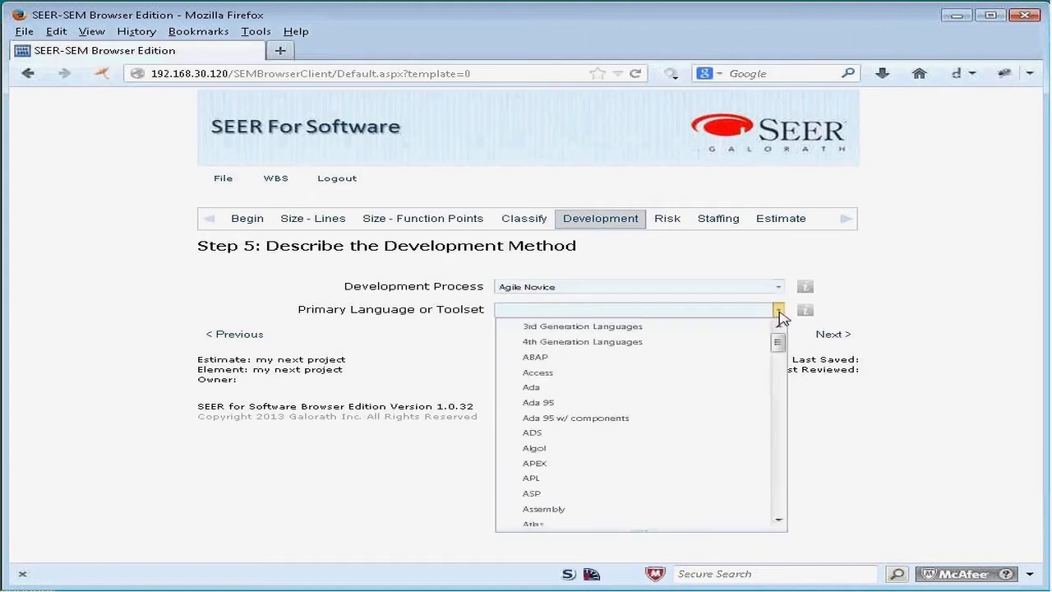
pyautogui.scroll(-5, 754, 334)
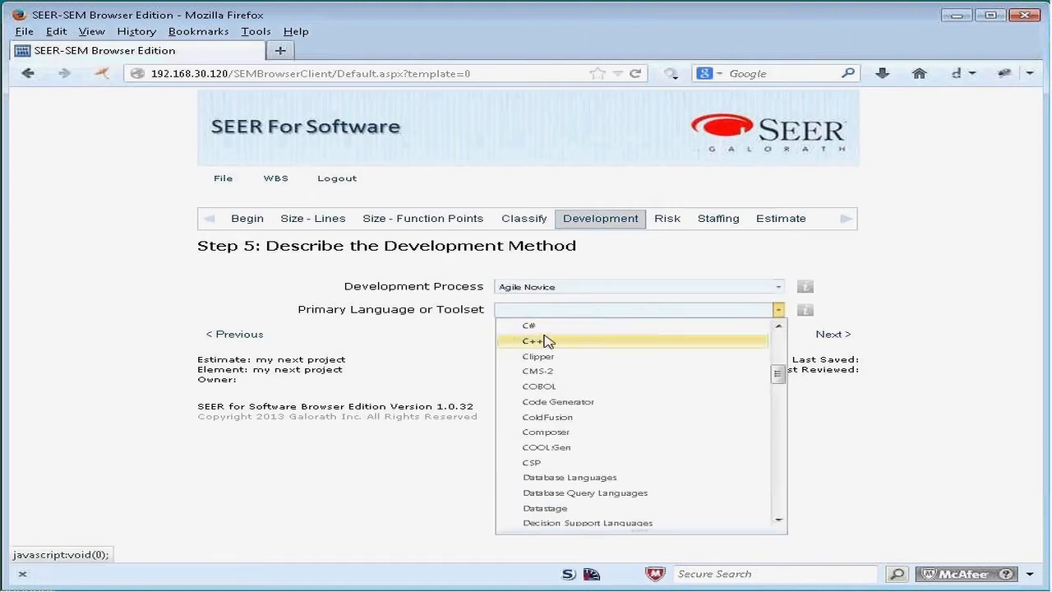
pyautogui.click(548, 331)
pyautogui.click(837, 336)
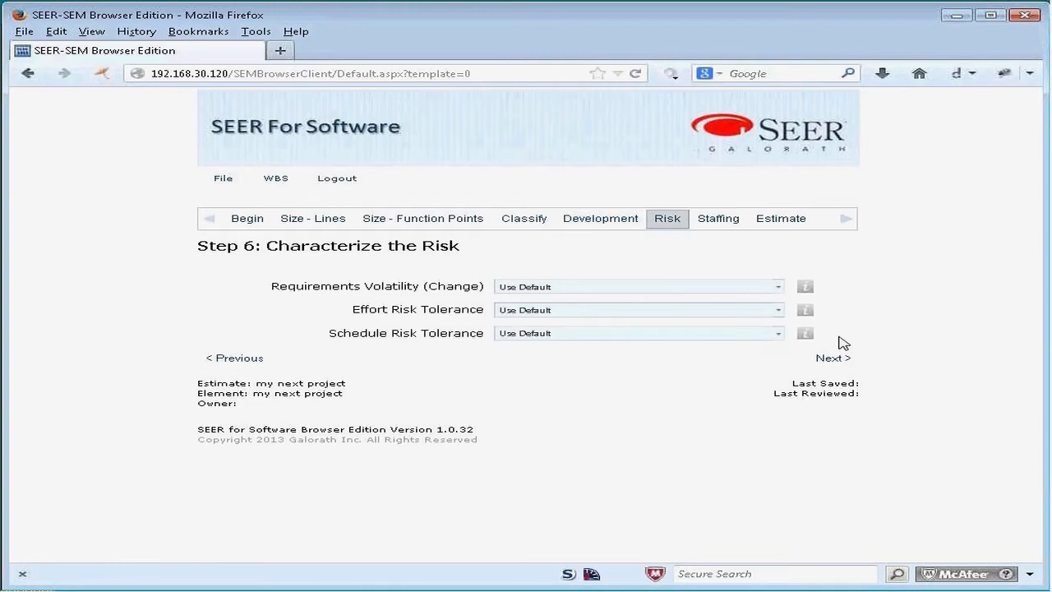
# Step: Set Requirements Volatility to (Nom) Small noncritical redirections and Effort Risk Tolerance to Optimistic
pyautogui.click(777, 286)
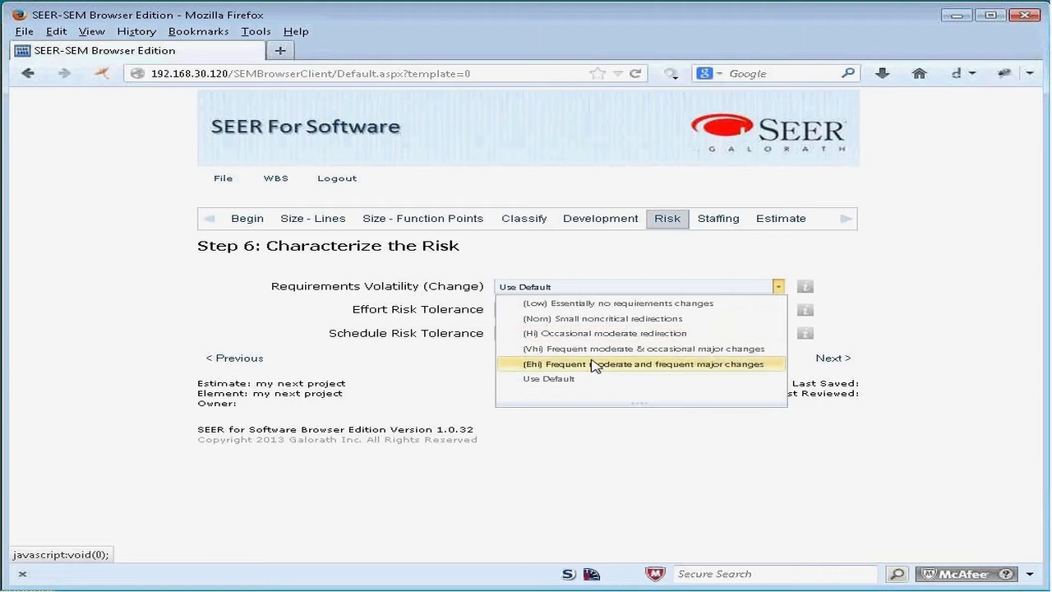
pyautogui.click(633, 319)
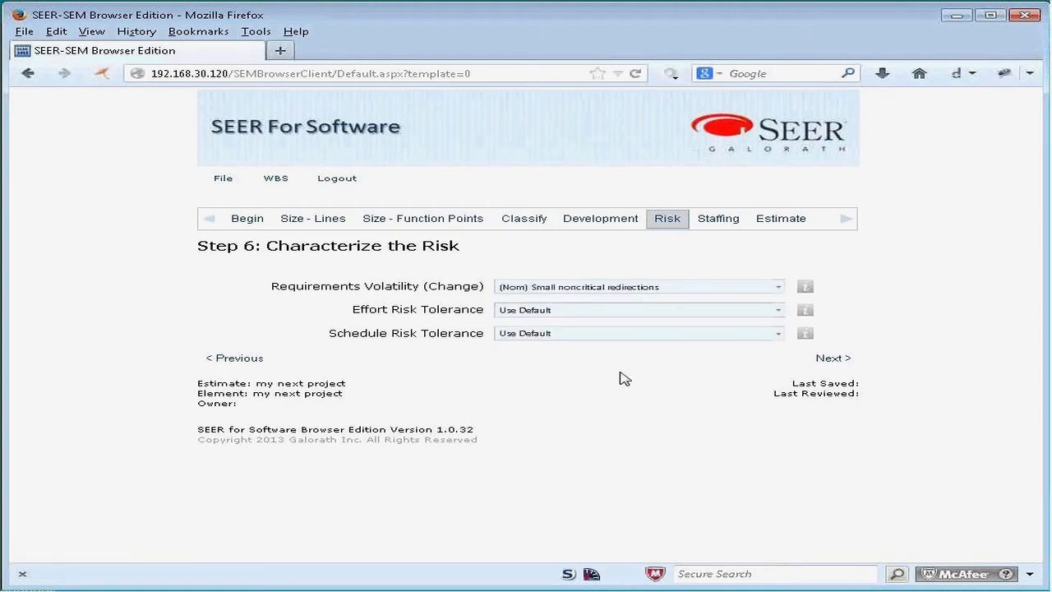
pyautogui.click(779, 310)
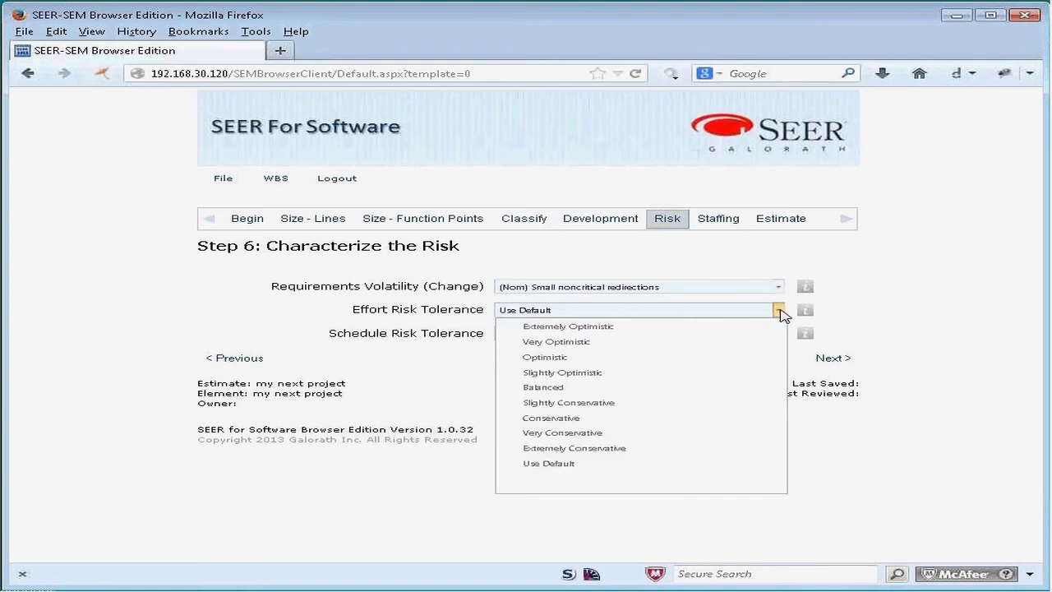
pyautogui.click(666, 358)
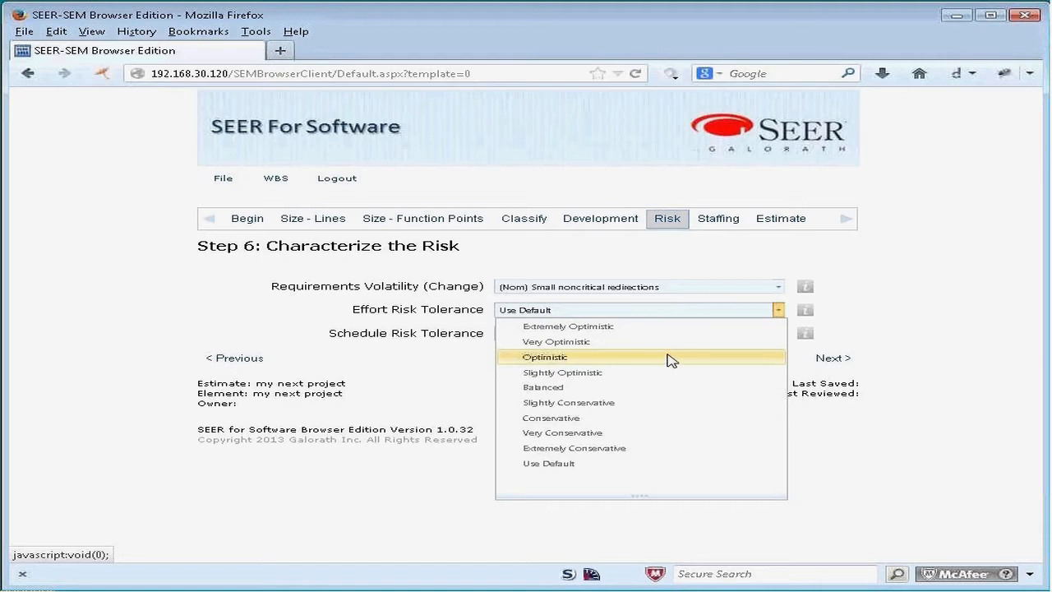
pyautogui.click(669, 358)
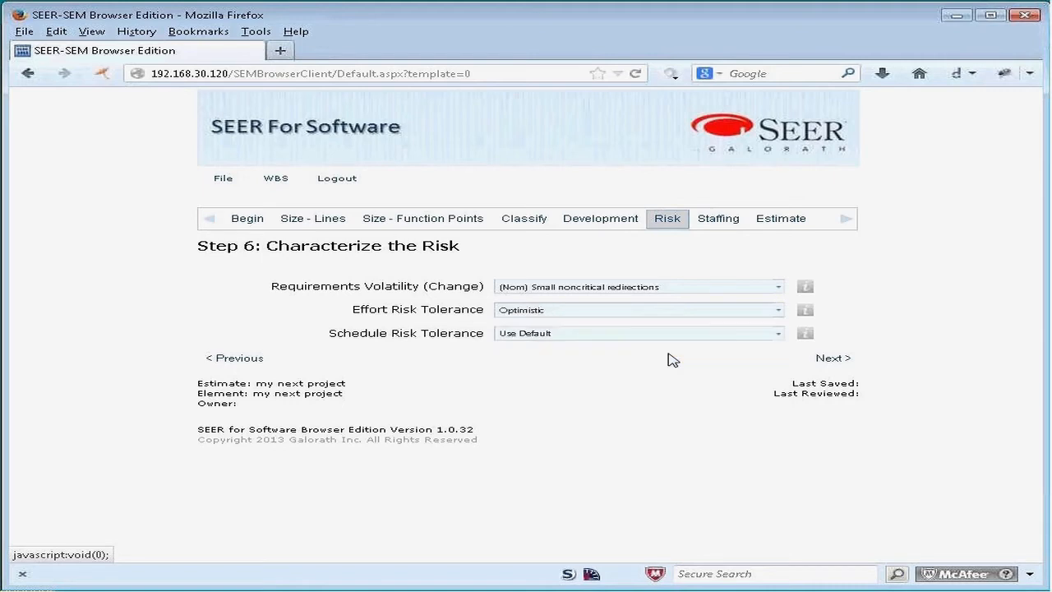
# Step: Read the short and detailed help on the Effort Risk Tolerance and Requirements Volatility parameters, and close it
pyautogui.click(805, 310)
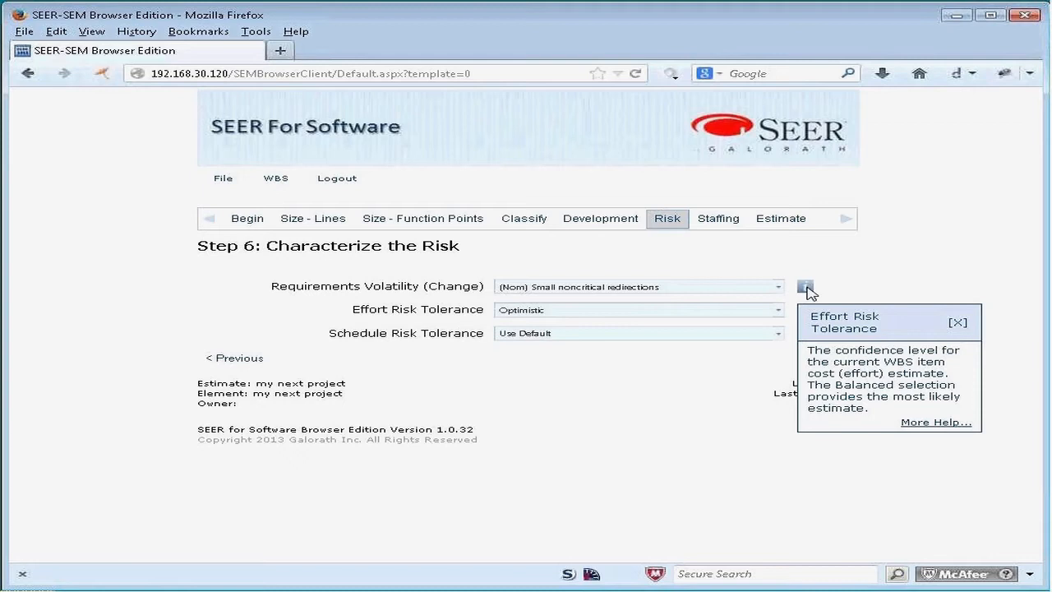
pyautogui.click(958, 324)
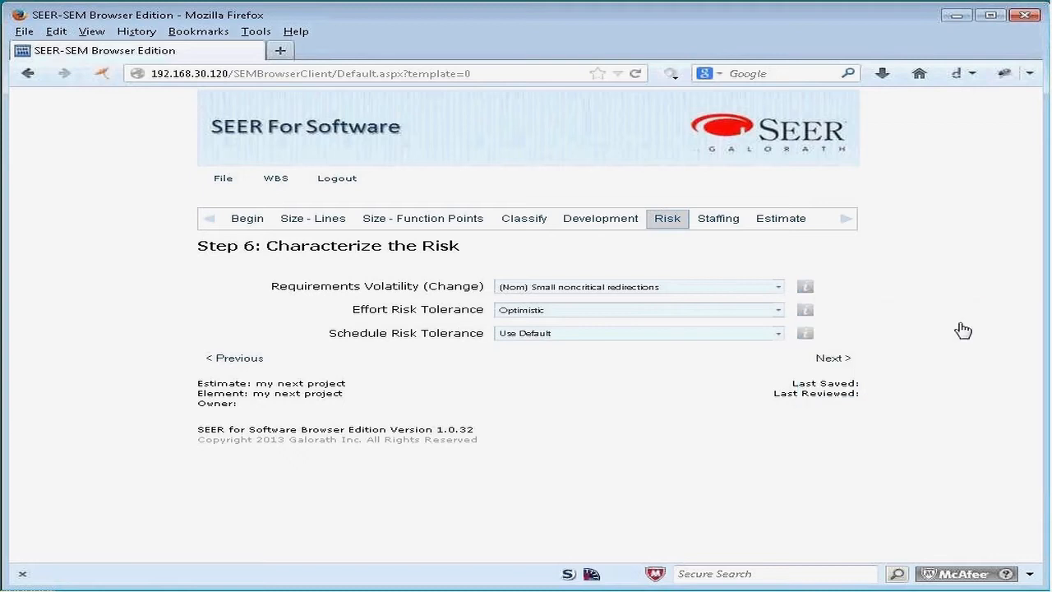
pyautogui.click(805, 291)
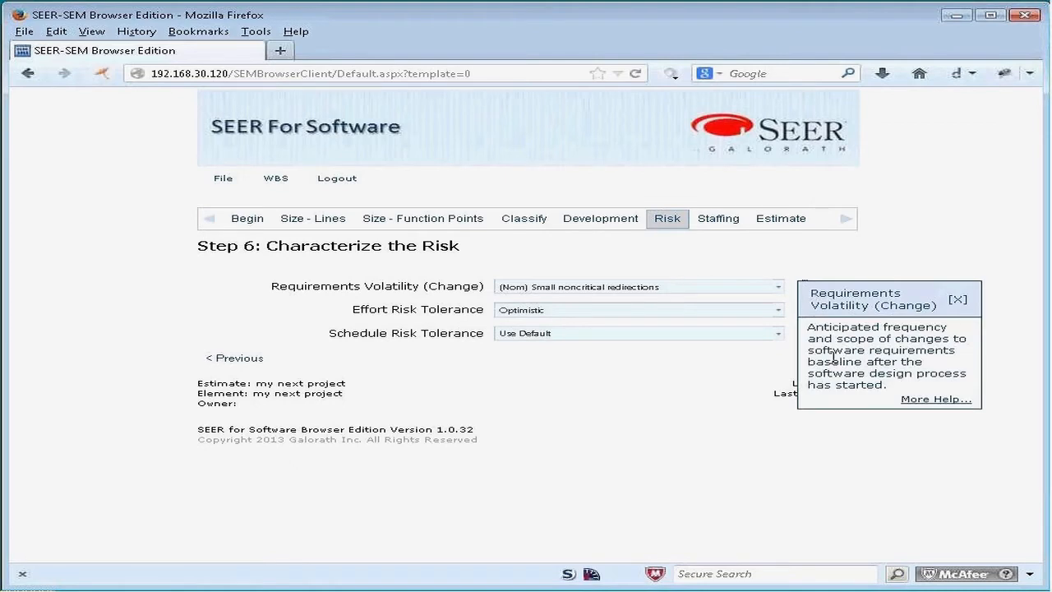
pyautogui.click(926, 400)
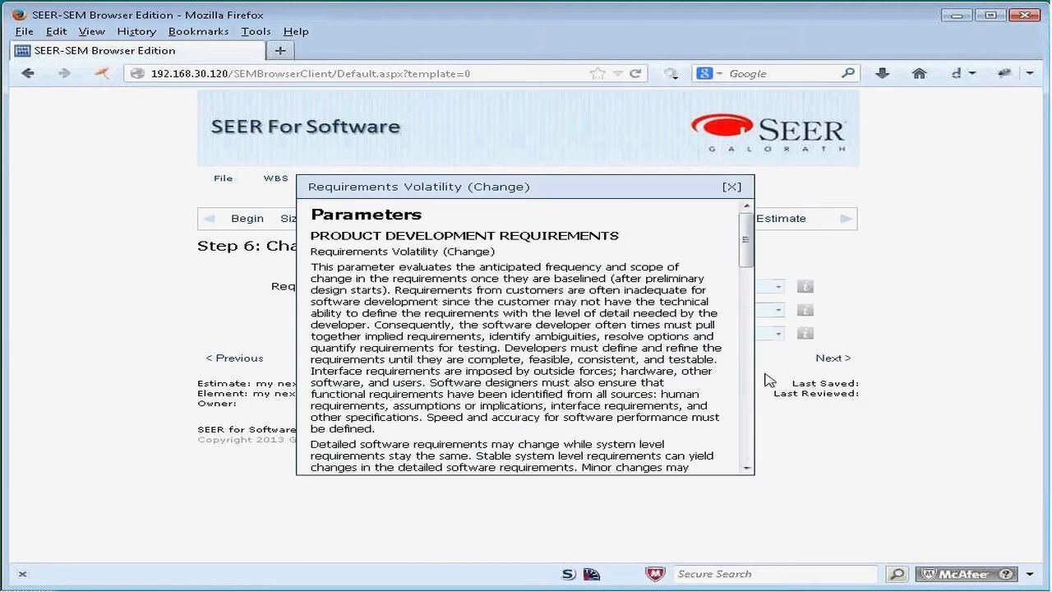
pyautogui.moveTo(746, 280); pyautogui.dragTo(751, 409)
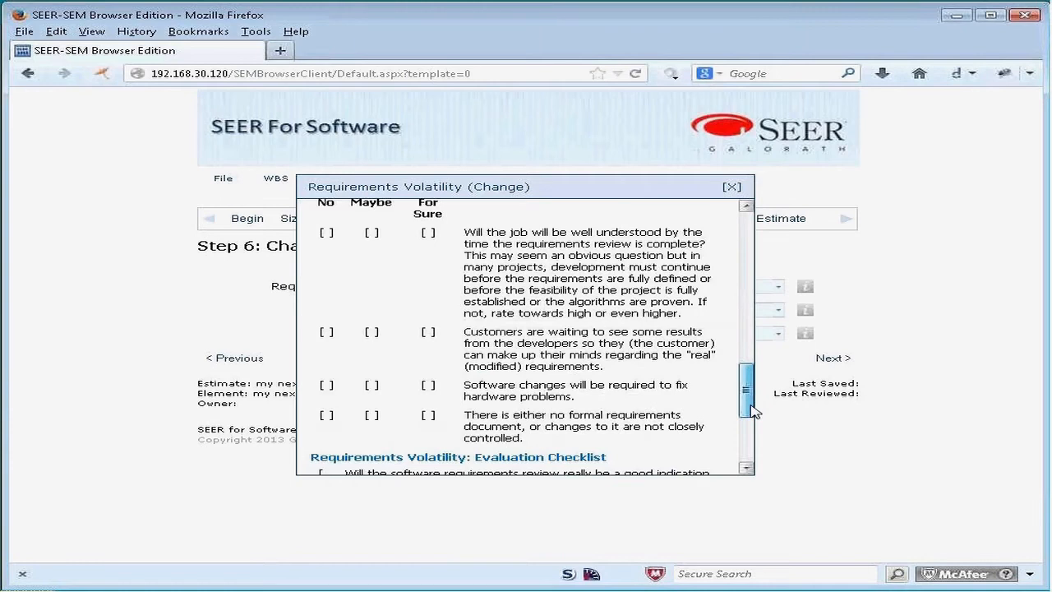
pyautogui.click(732, 187)
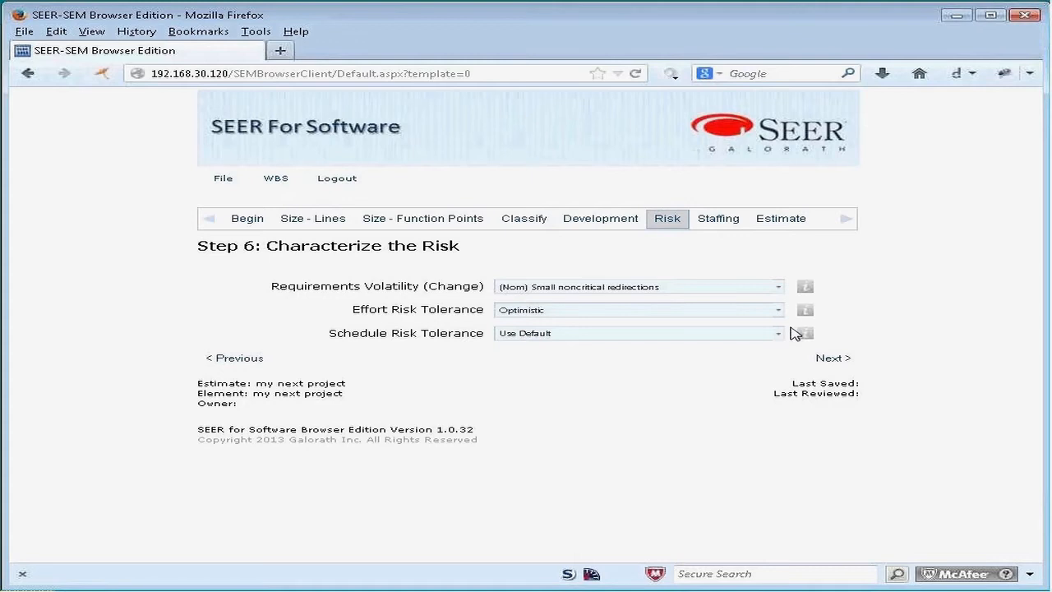
pyautogui.click(804, 333)
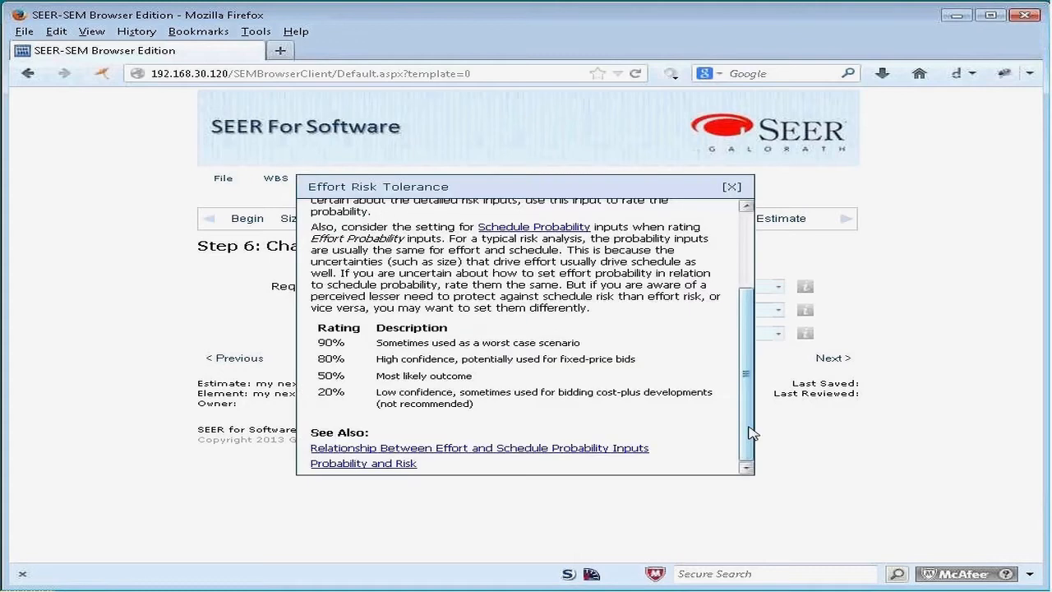
pyautogui.scroll(3, 750, 433)
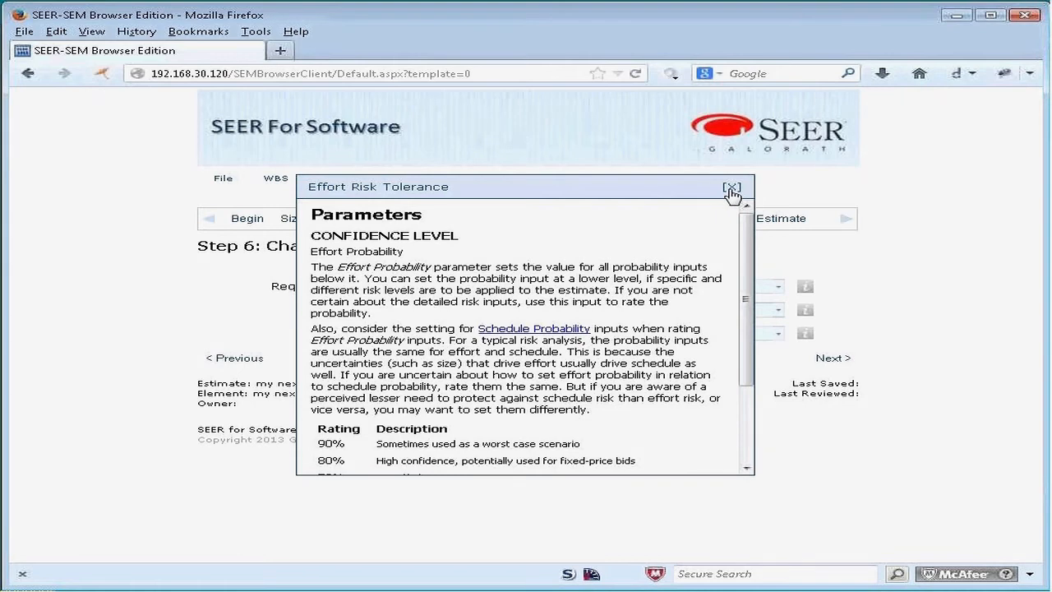
pyautogui.click(731, 189)
# Step: Continue to the staffing step, keep the key staffing objective at Use Default, and enter Staffing Constraint 1 as 2, 3 and 4
pyautogui.click(832, 359)
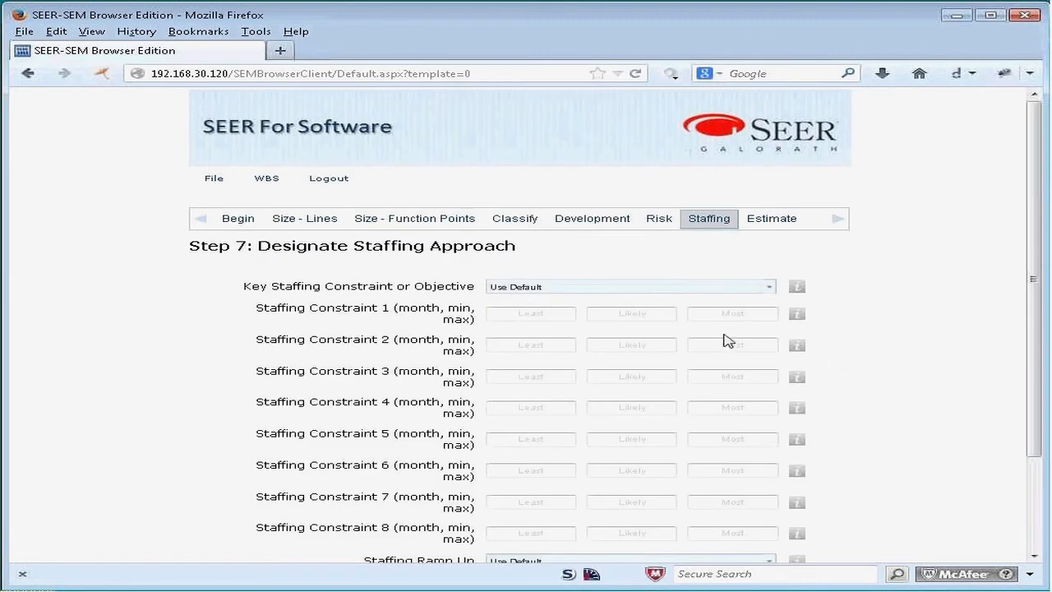
pyautogui.click(769, 287)
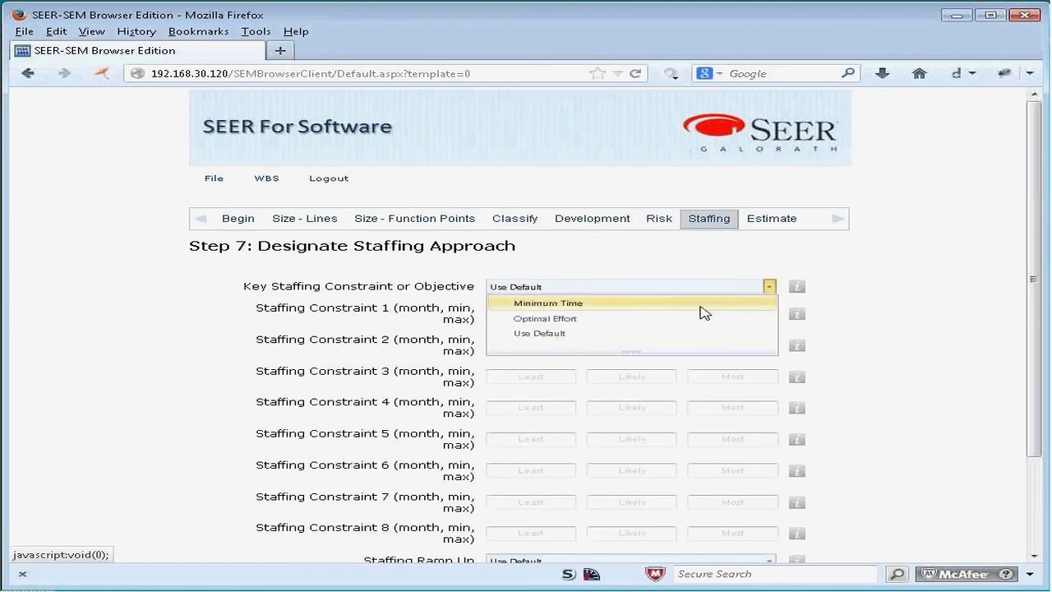
pyautogui.click(739, 335)
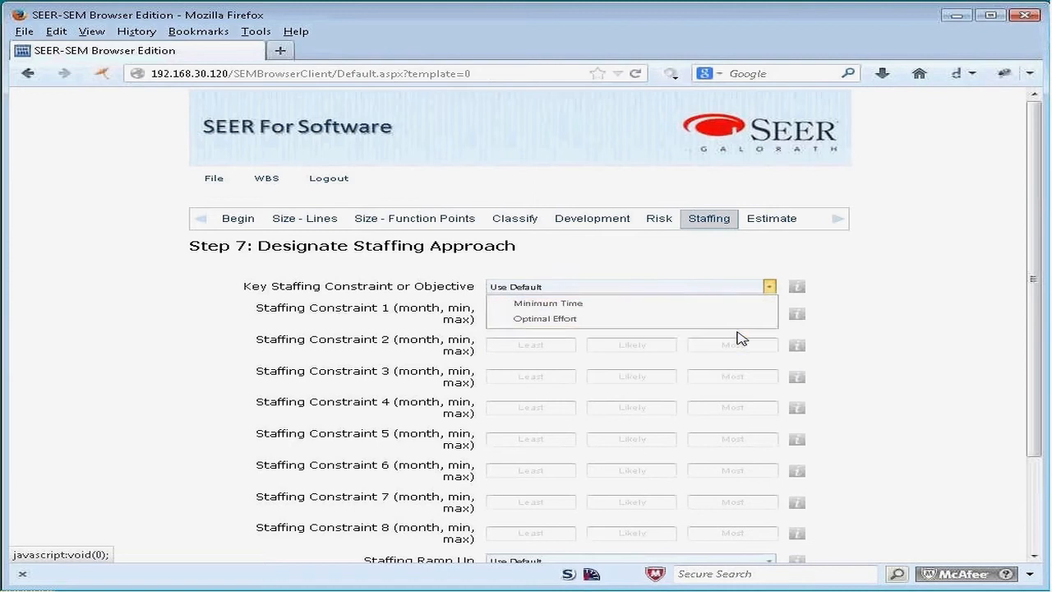
pyautogui.click(541, 316)
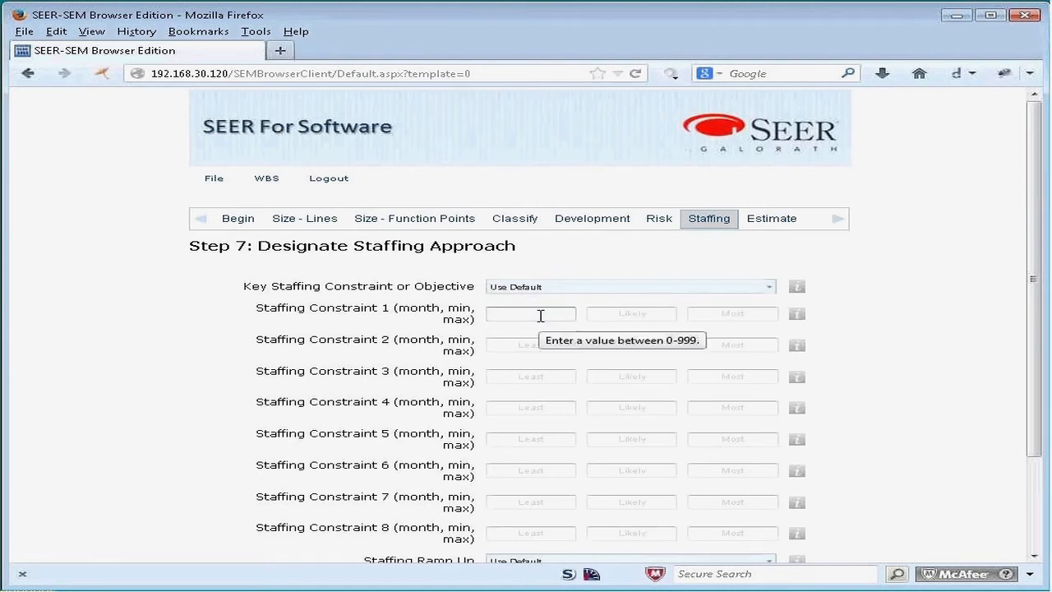
pyautogui.write('2')
pyautogui.press('Tab')
pyautogui.write('3')
pyautogui.press('Tab')
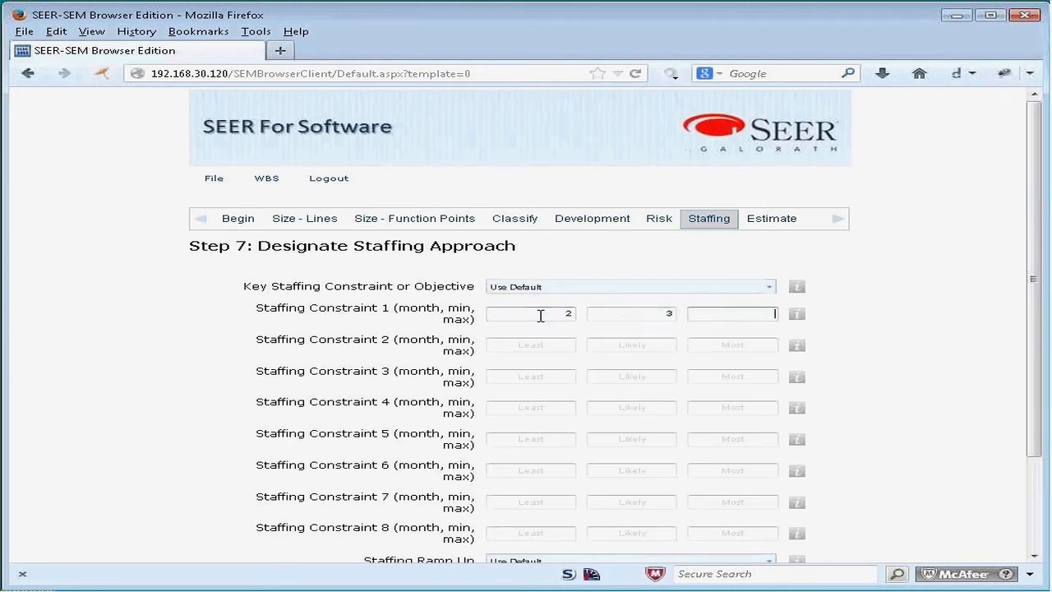
pyautogui.write('4')
# Step: Enter Staffing Constraint 2 as month 3, minimum 4 and maximum 5
pyautogui.click(544, 348)
pyautogui.write('3')
pyautogui.press('Tab')
pyautogui.write('4')
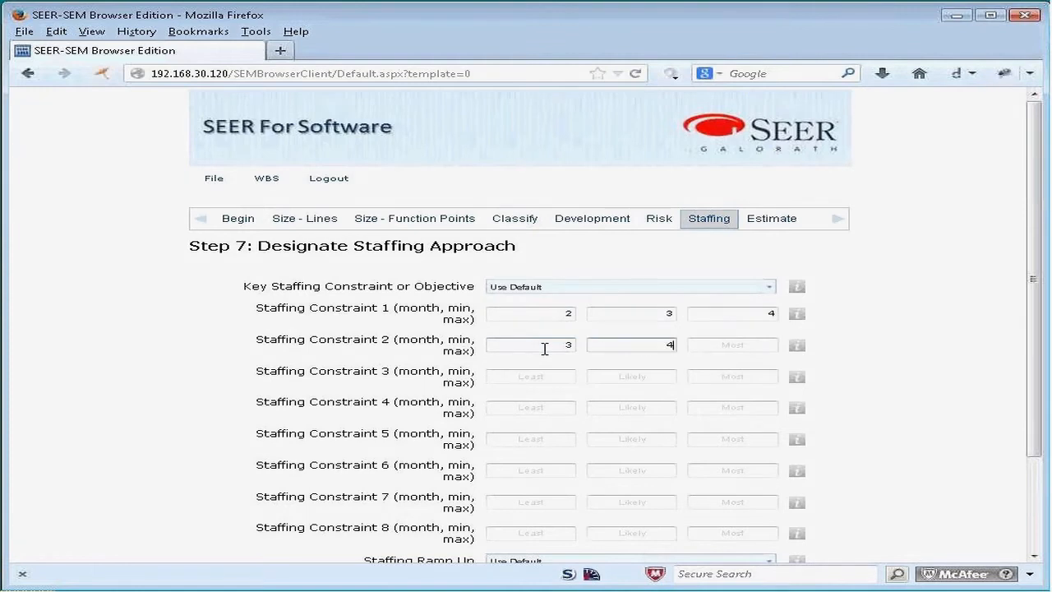
pyautogui.press('Tab')
pyautogui.write('5')
# Step: Open the estimation results and review the staffing, effort risk, schedule risk and activity cost charts
pyautogui.scroll(-3, 871, 384)
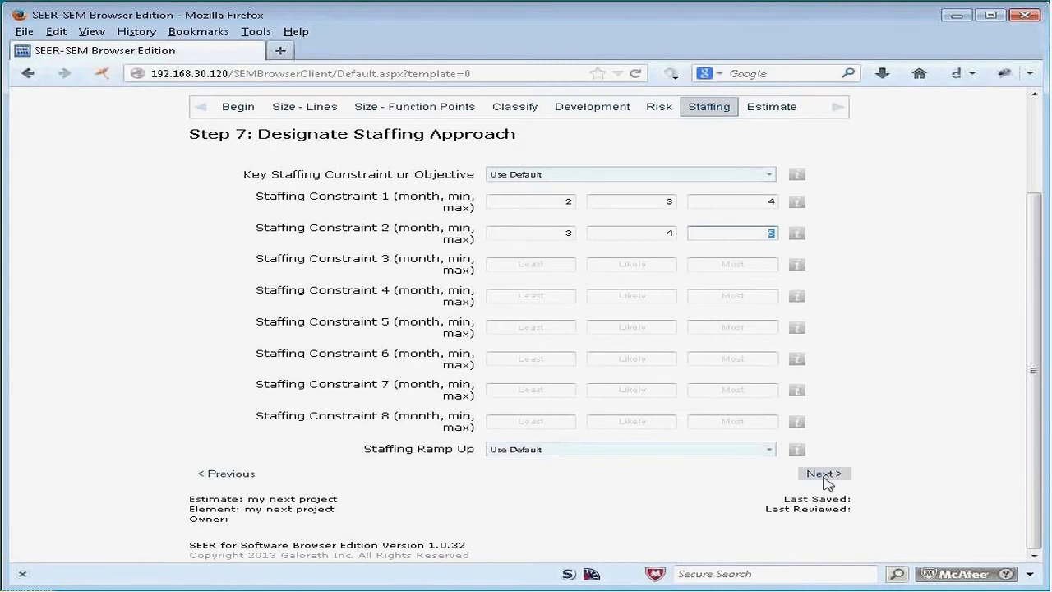
pyautogui.scroll(2, 788, 209)
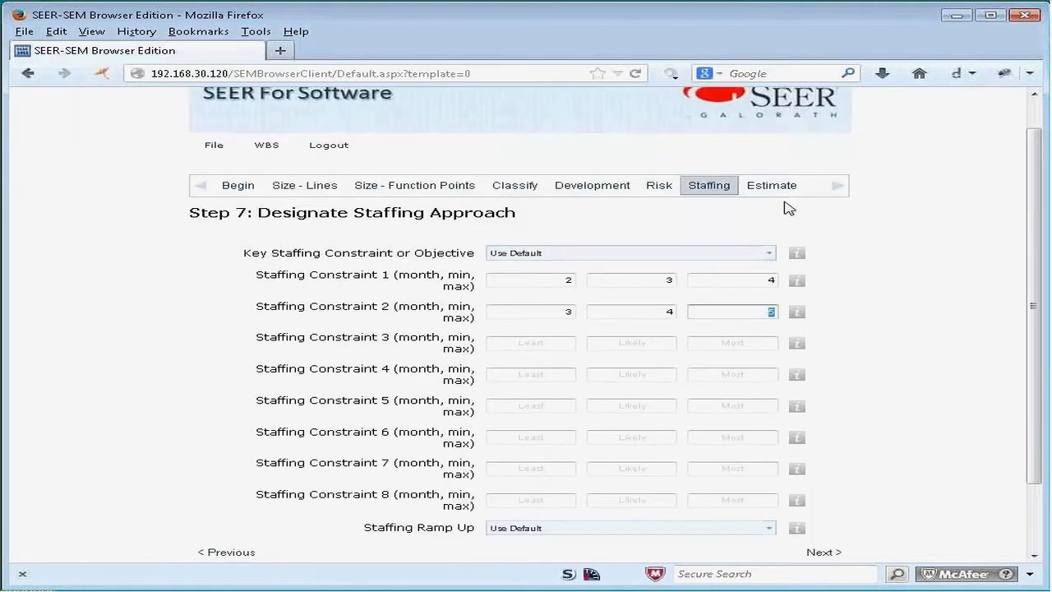
pyautogui.click(774, 188)
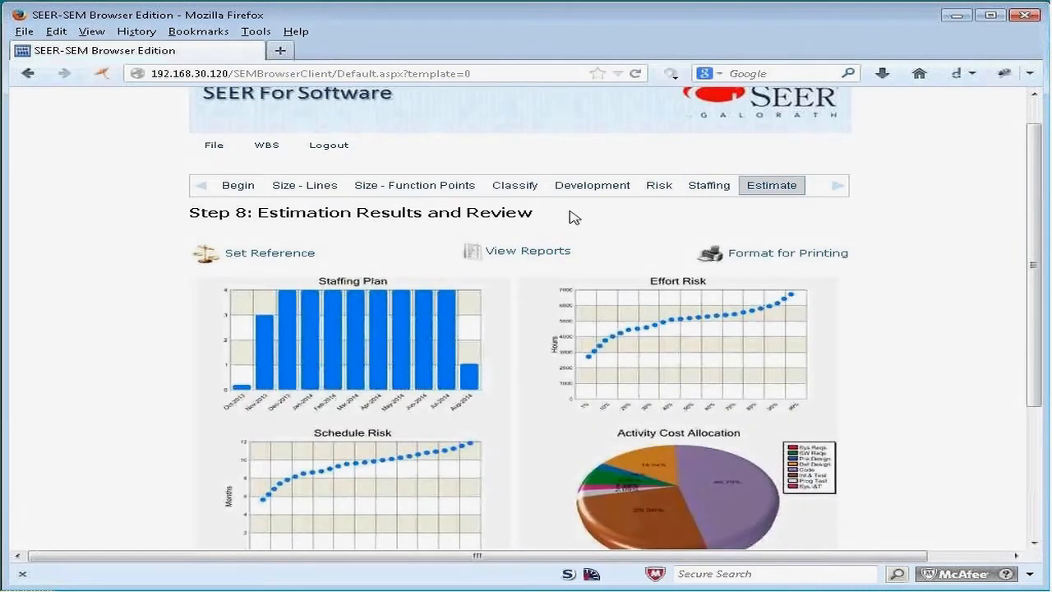
pyautogui.scroll(-1, 931, 321)
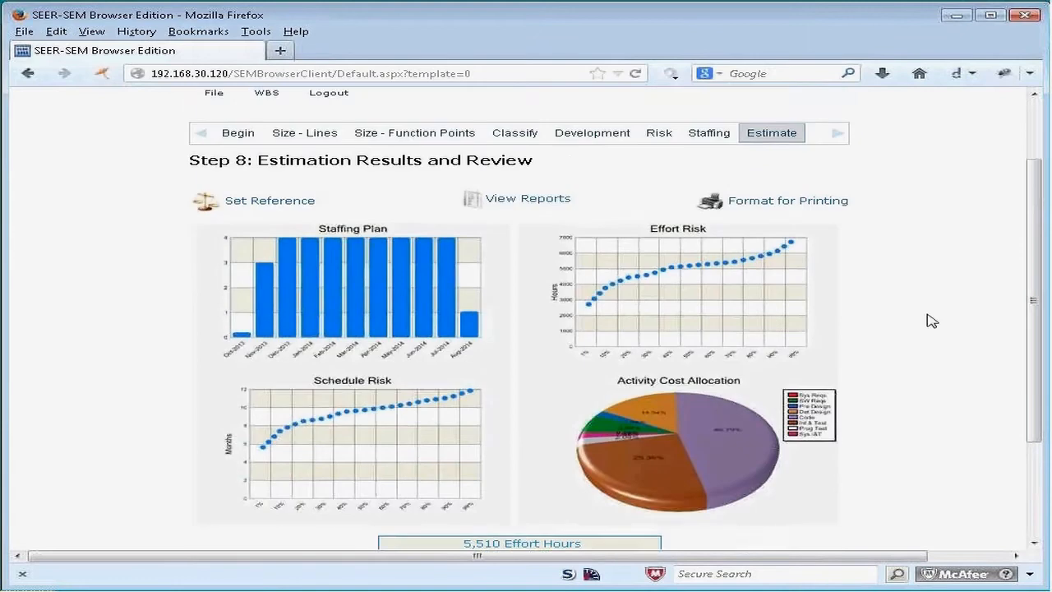
pyautogui.scroll(-1, 931, 321)
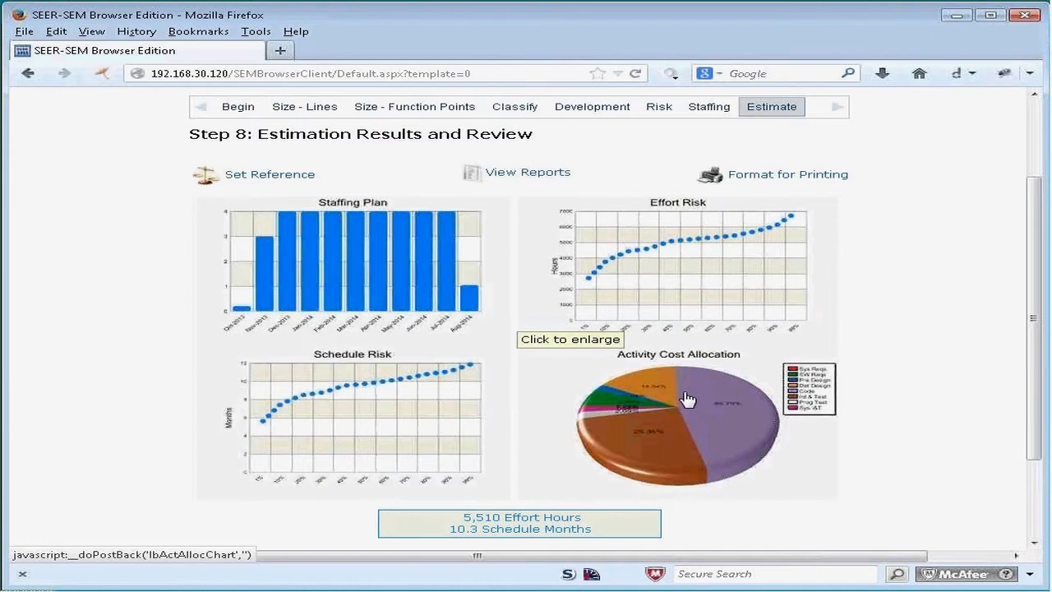
pyautogui.scroll(-2, 687, 399)
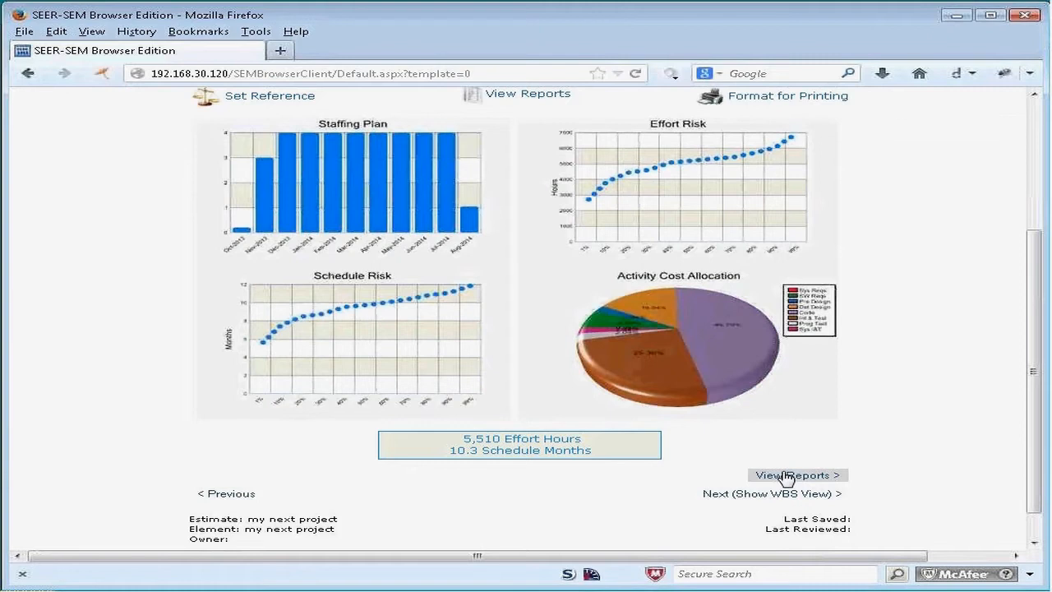
# Step: Switch the results to reports and review the Basic, Labor, Activity, Risk and Entries reports in turn
pyautogui.click(505, 97)
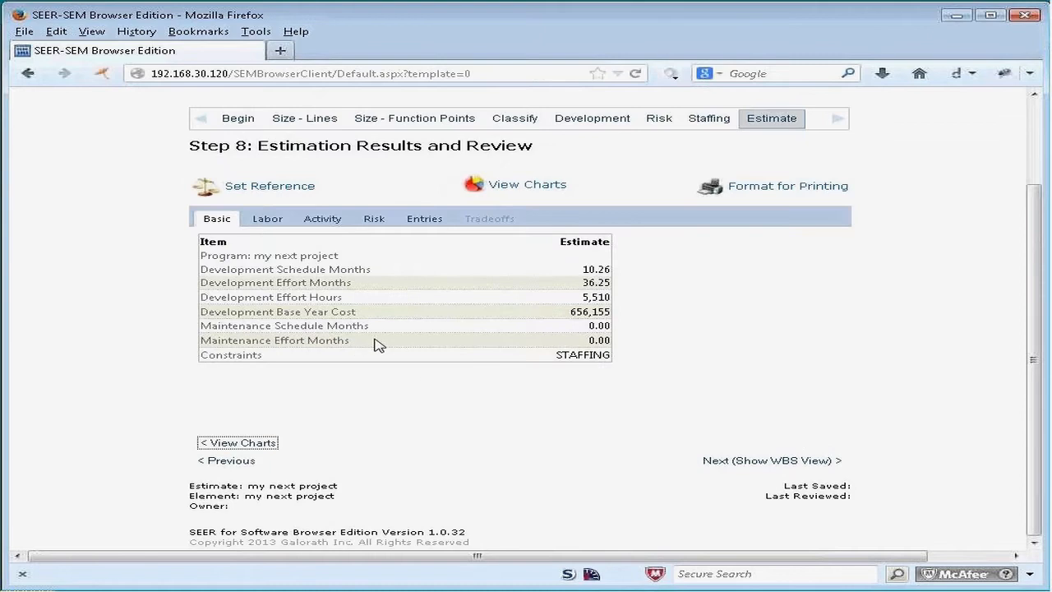
pyautogui.click(267, 218)
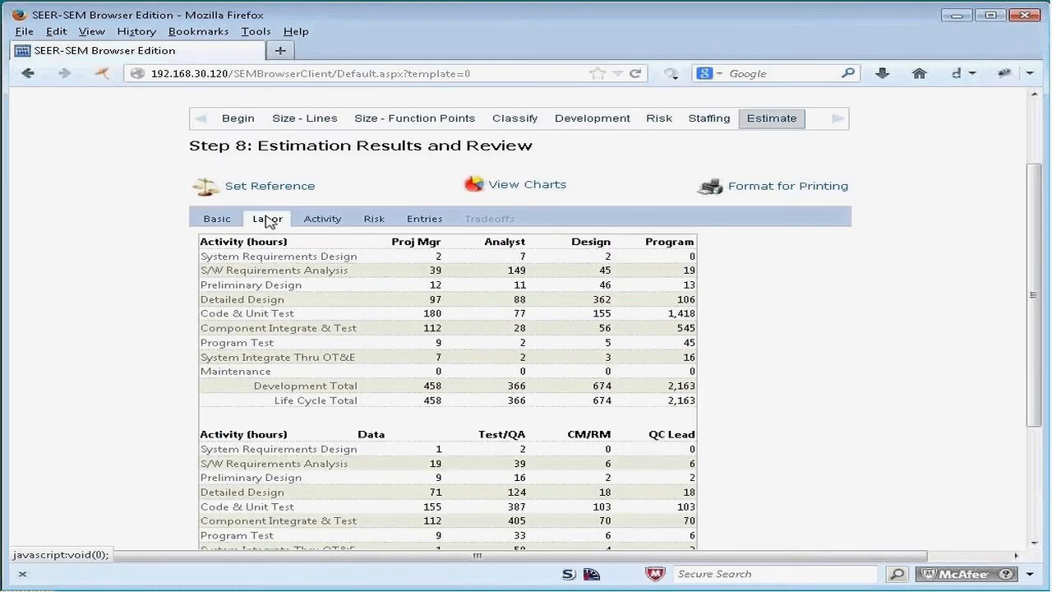
pyautogui.click(321, 220)
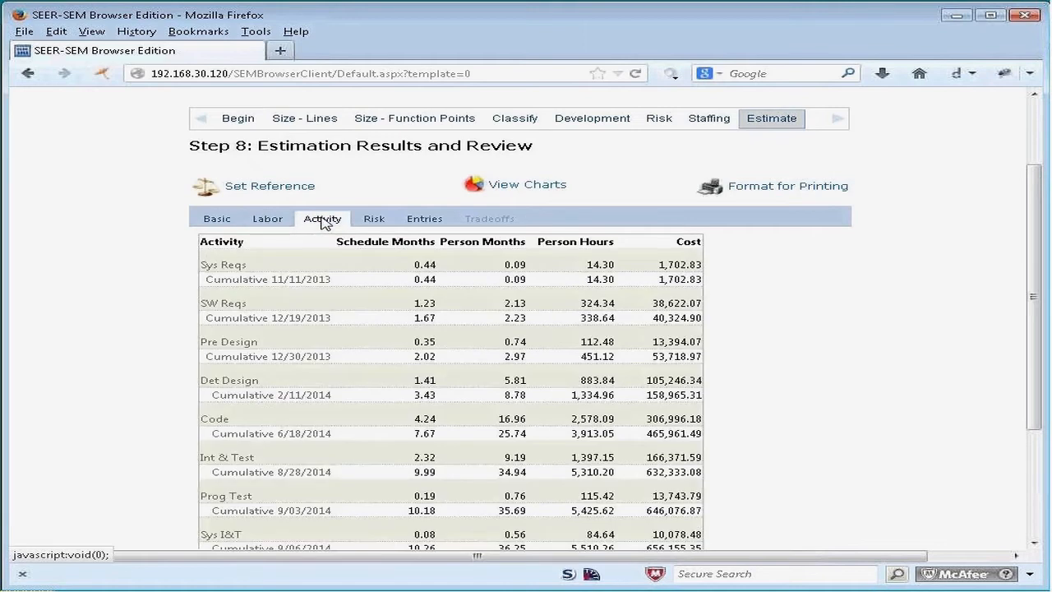
pyautogui.click(376, 220)
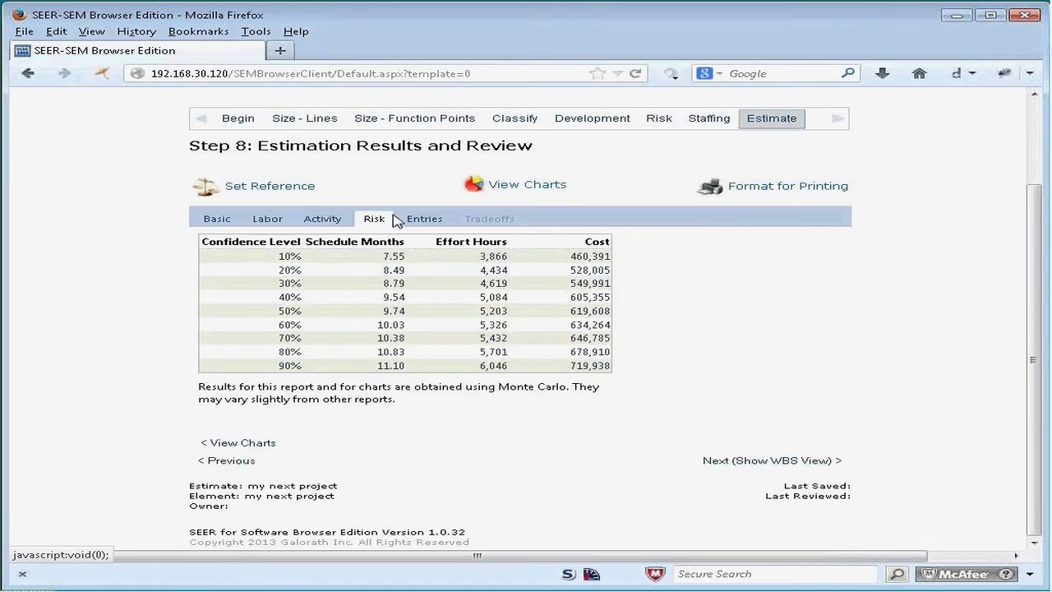
pyautogui.click(419, 220)
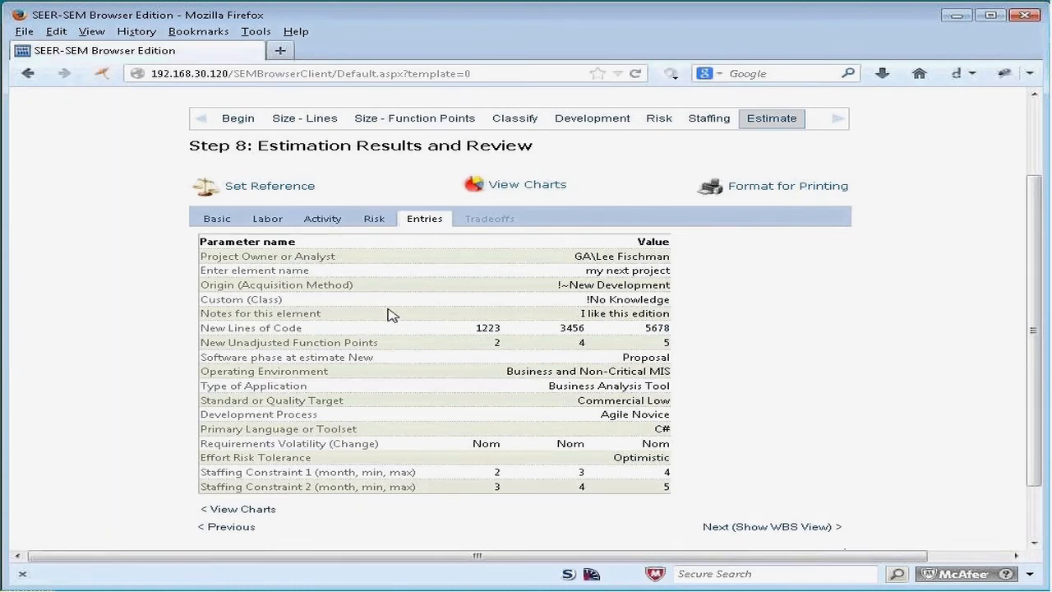
# Step: Save the current estimate as a reference named "first go"
pyautogui.click(255, 194)
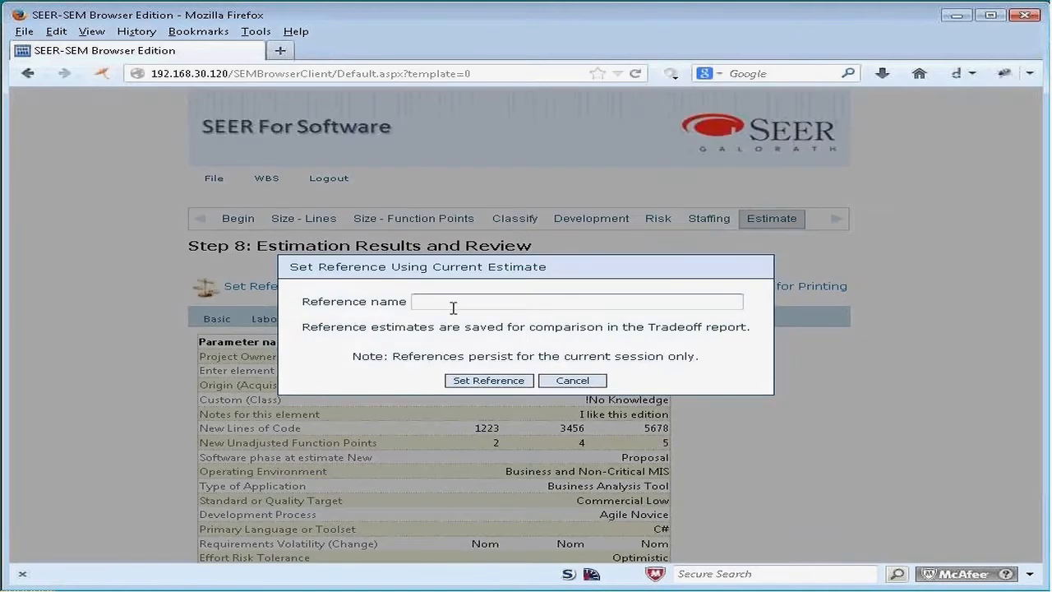
pyautogui.write('first go')
pyautogui.click(489, 381)
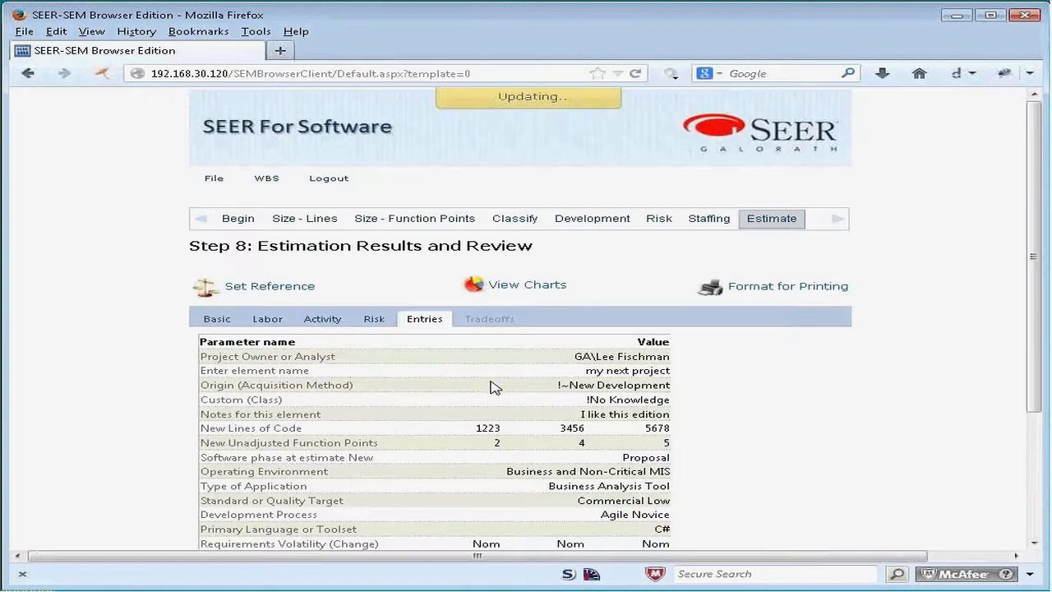
# Step: Examine the Tradeoffs report comparing the current estimate with the "first go" reference
pyautogui.click(497, 323)
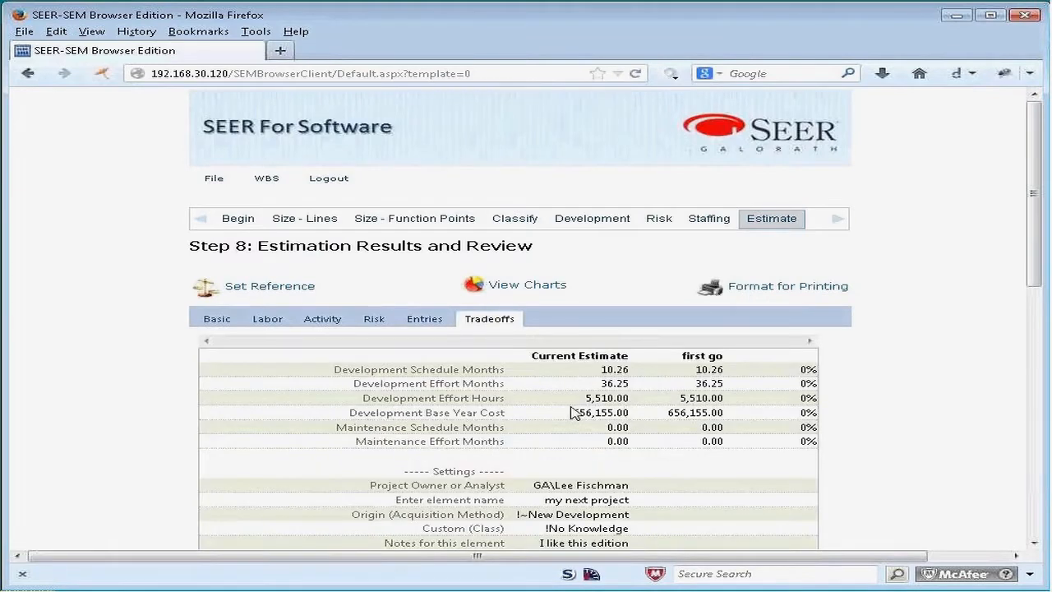
pyautogui.scroll(-2, 573, 412)
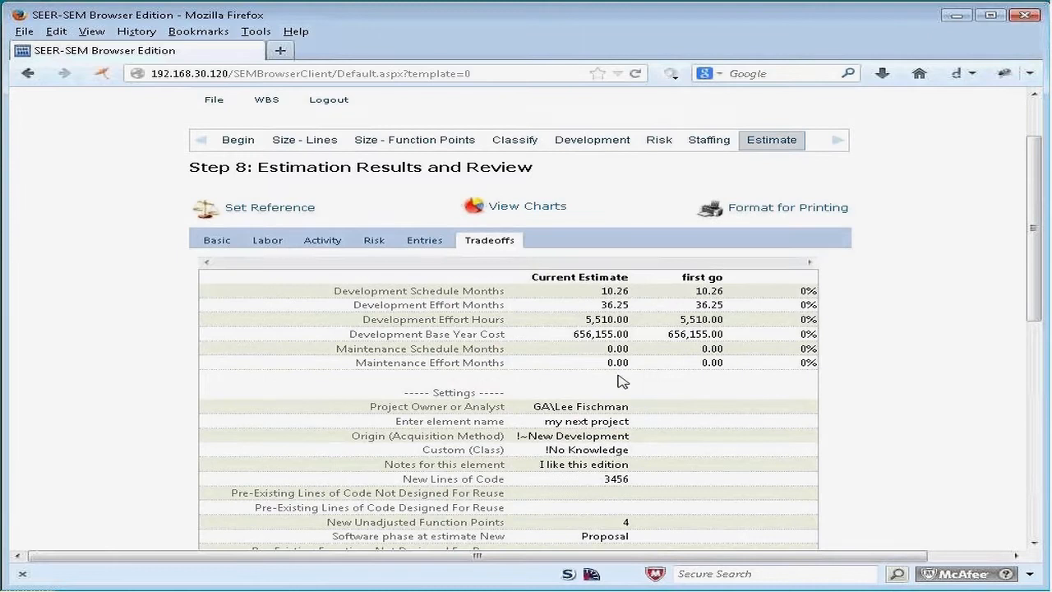
pyautogui.scroll(-6, 657, 430)
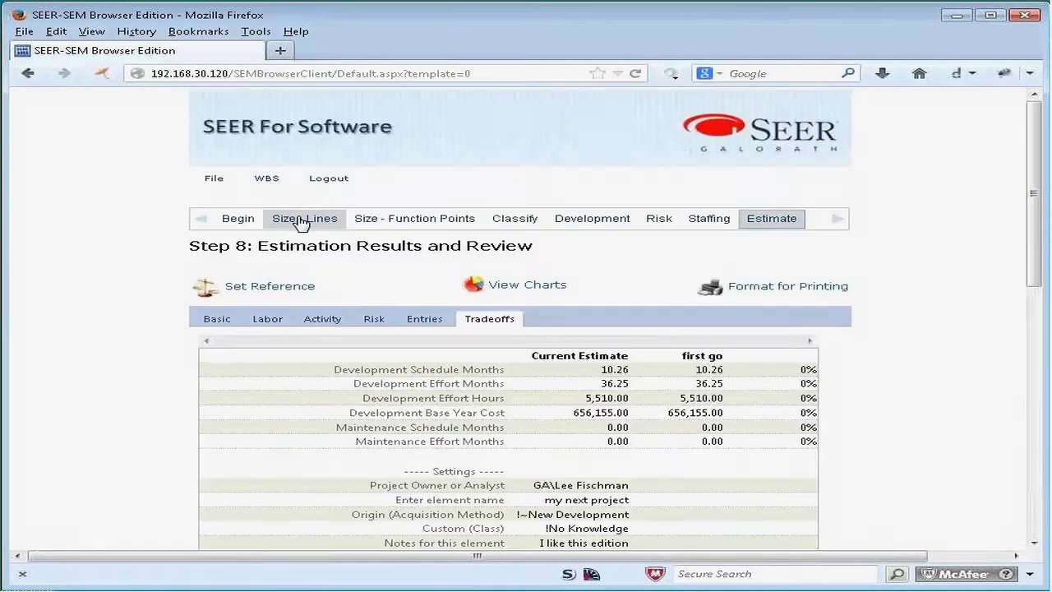
# Step: Set New Lines of Code to 2000 least, 4000 likely and 6000 most, and recalculate the estimate
pyautogui.click(304, 220)
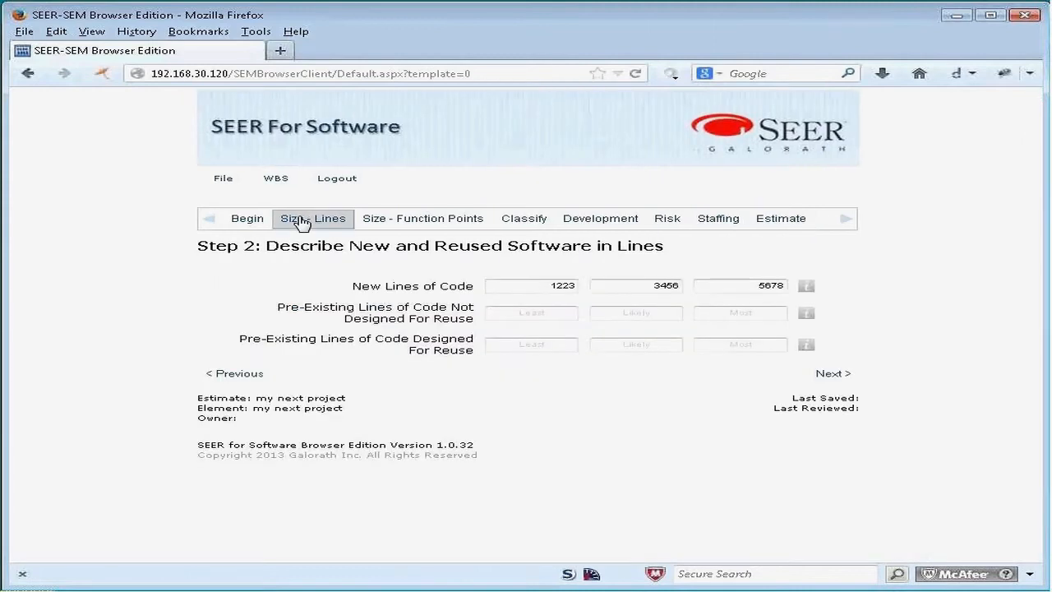
pyautogui.moveTo(546, 285); pyautogui.dragTo(587, 284)
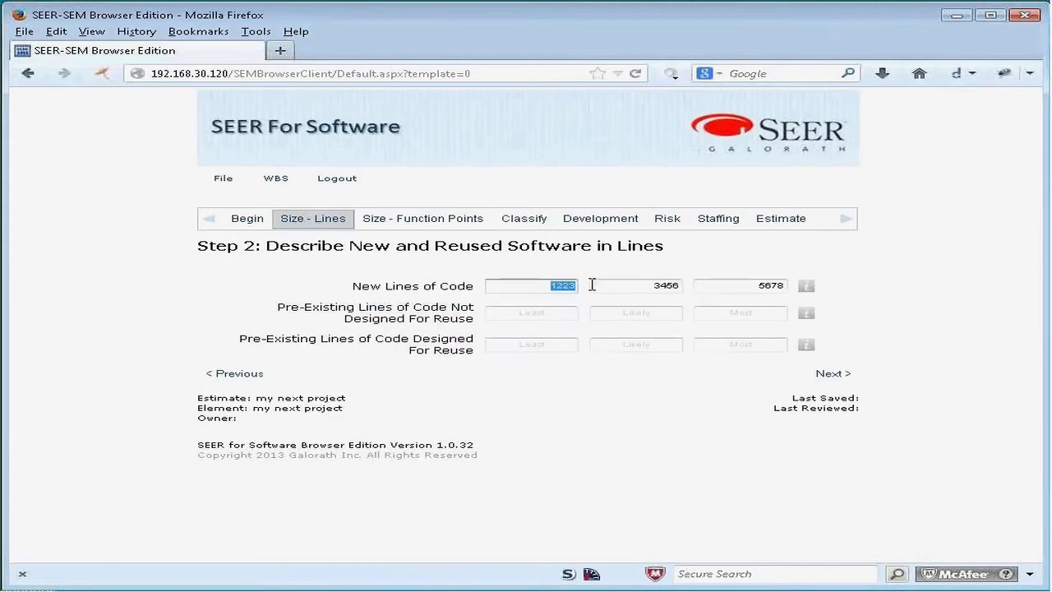
pyautogui.write('2000')
pyautogui.press('Tab')
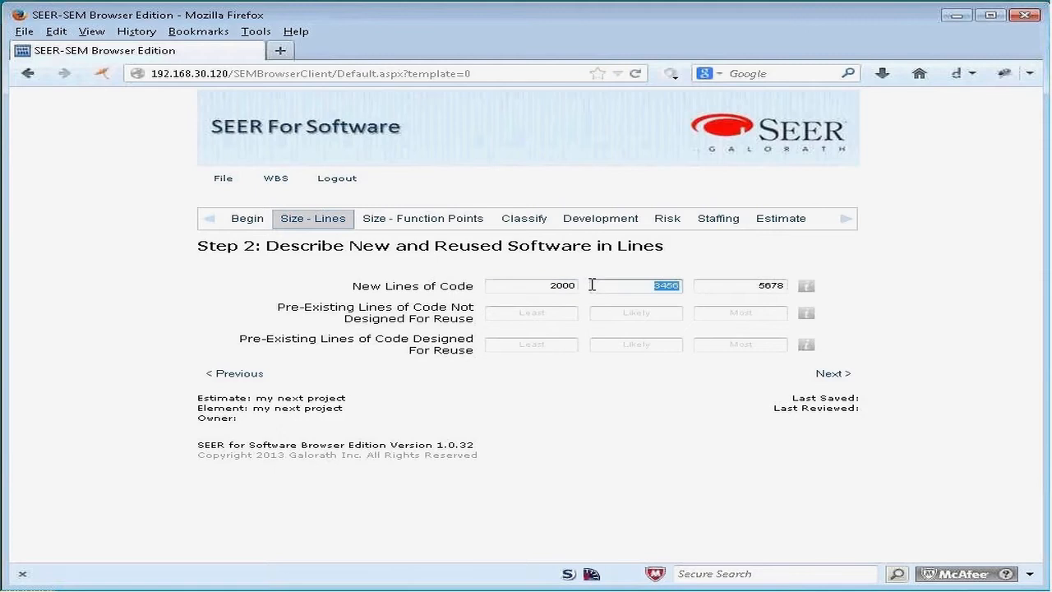
pyautogui.write('4000')
pyautogui.press('Tab')
pyautogui.write('6')
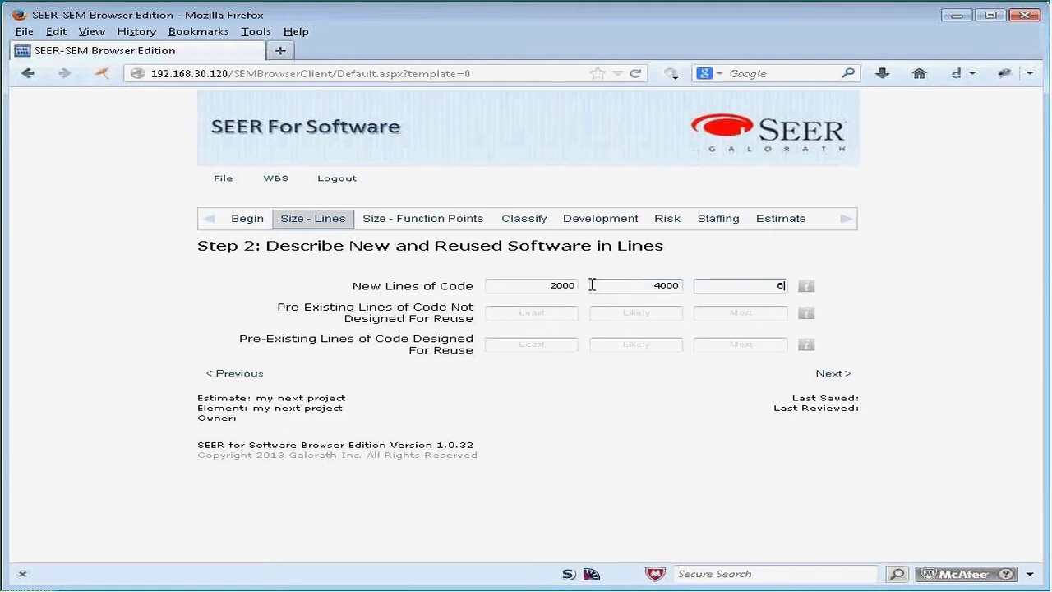
pyautogui.write('000')
pyautogui.click(780, 227)
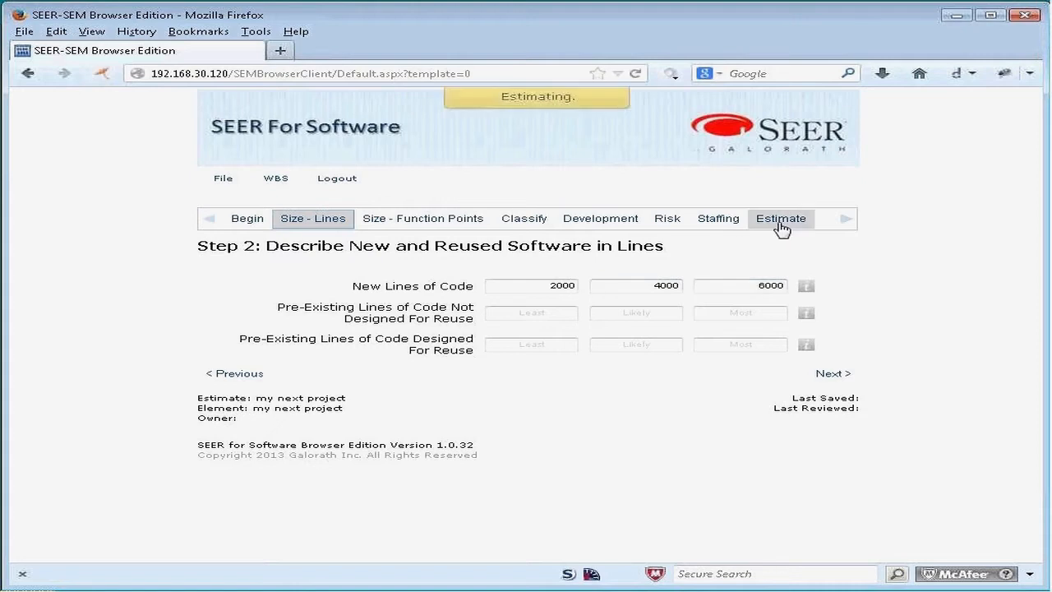
pyautogui.write('6000')
pyautogui.click(781, 220)
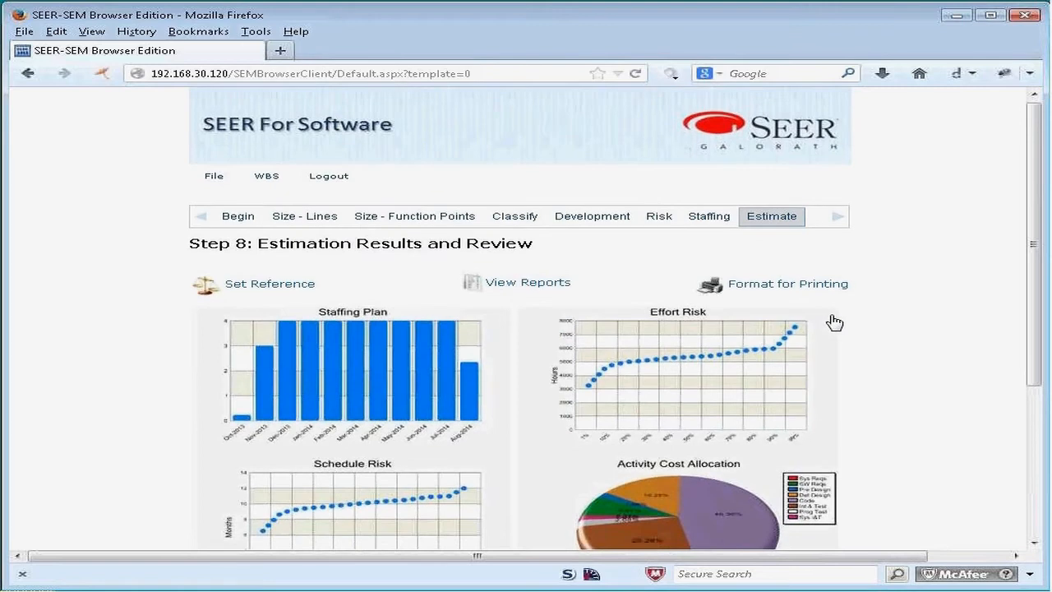
# Step: Open the Tradeoffs report and compare the current estimate's results and settings with the "first go" reference
pyautogui.scroll(-5, 809, 411)
pyautogui.click(800, 441)
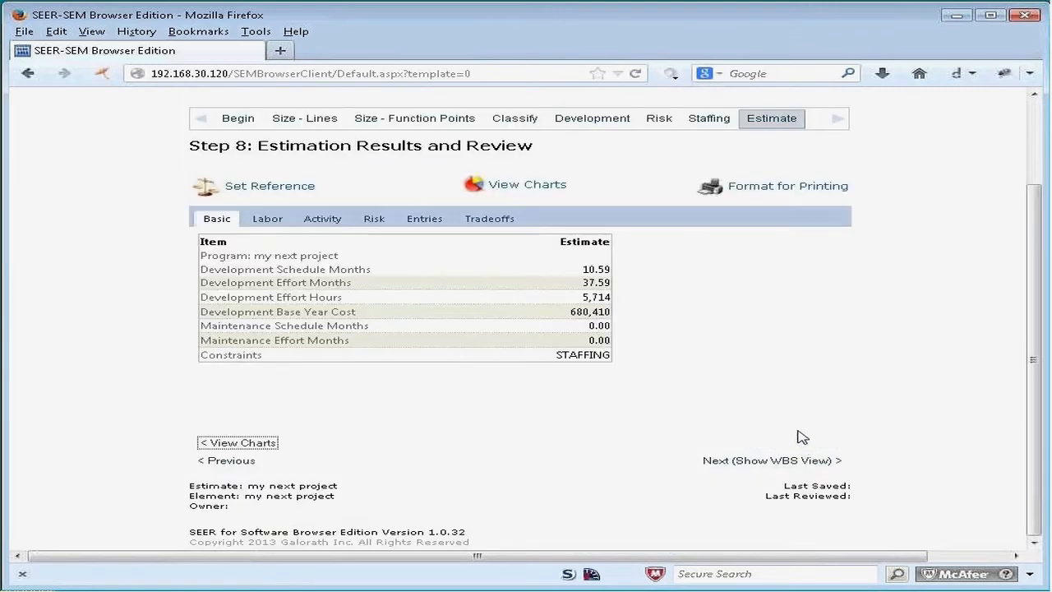
pyautogui.click(488, 220)
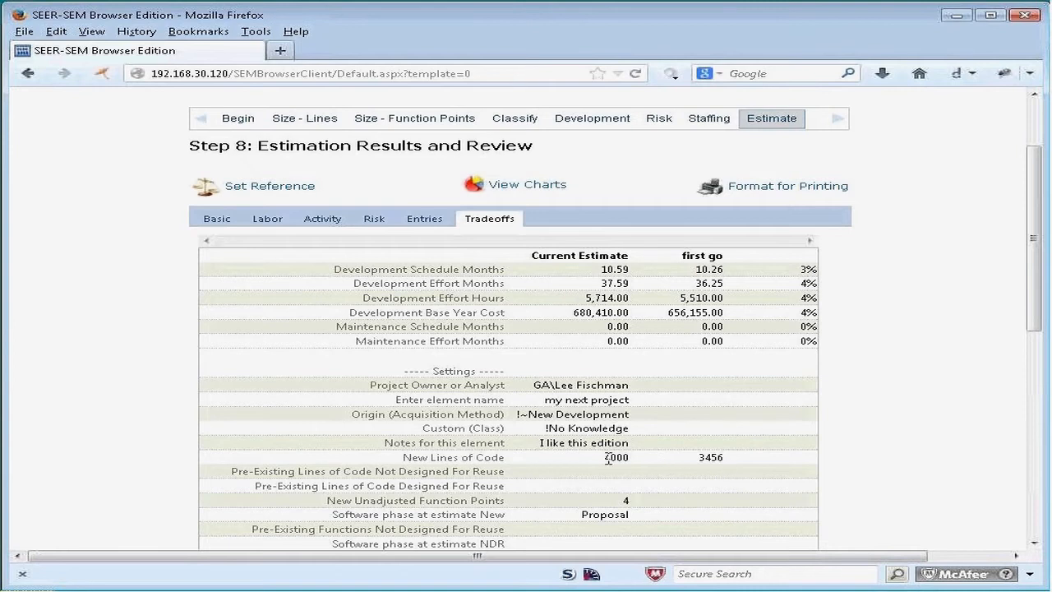
pyautogui.scroll(-2, 608, 458)
pyautogui.scroll(-6, 608, 457)
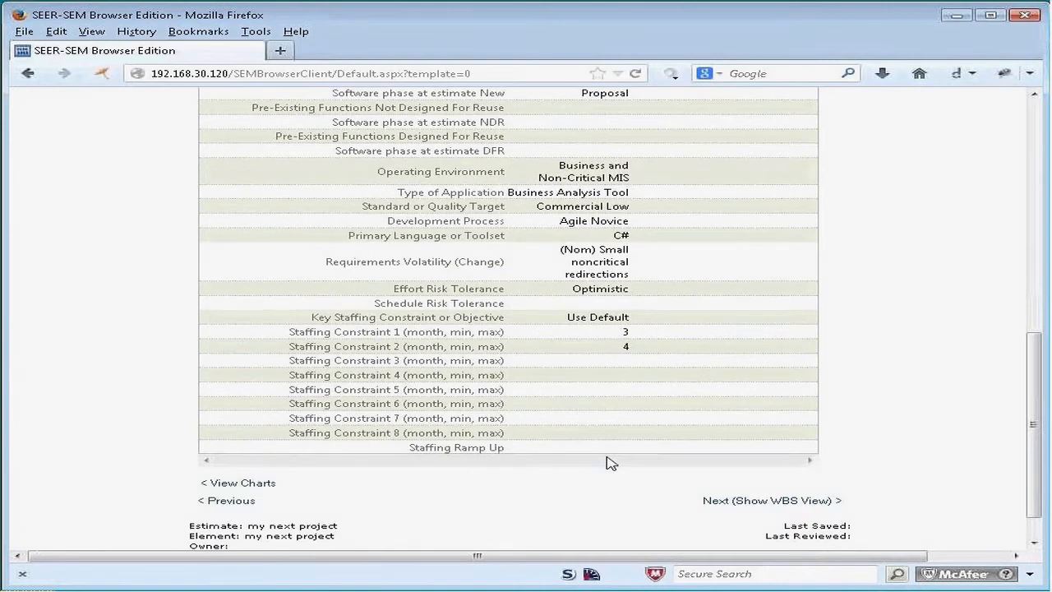
pyautogui.scroll(8, 608, 462)
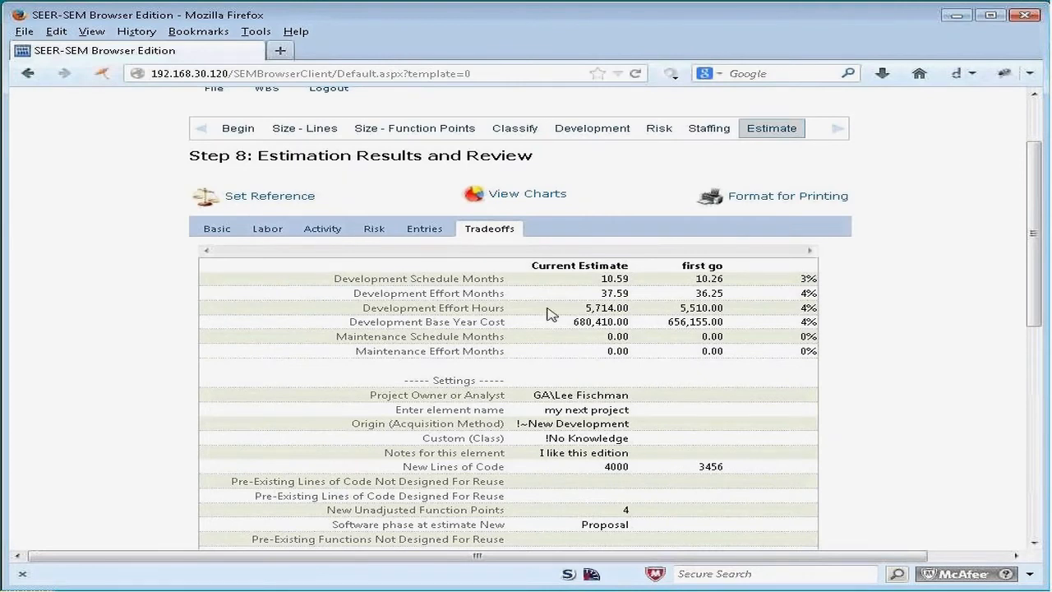
# Step: Save the current estimate as a reference named "second go"
pyautogui.click(283, 199)
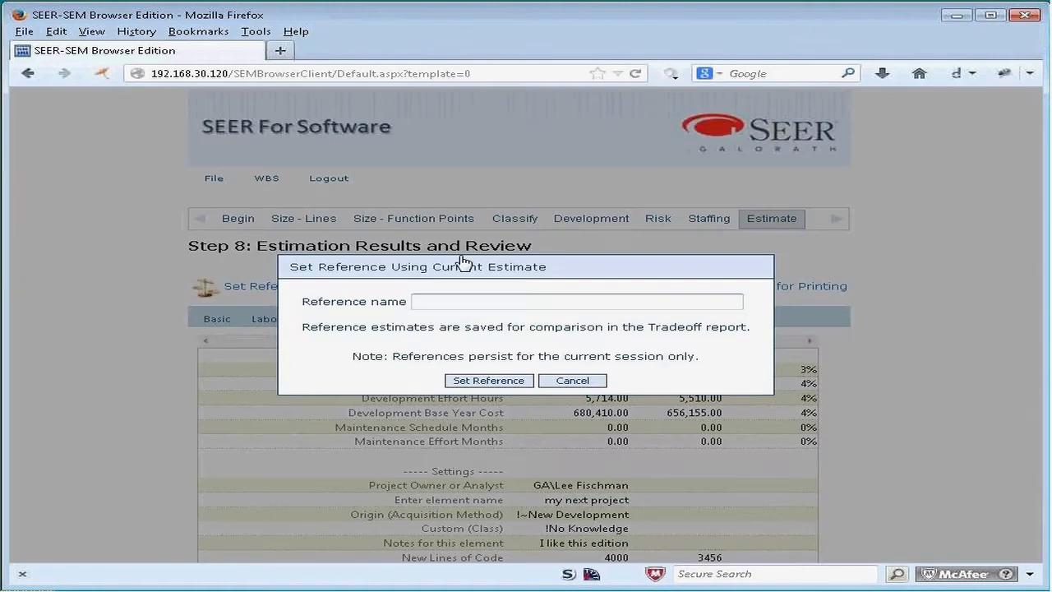
pyautogui.write('second go')
pyautogui.click(497, 379)
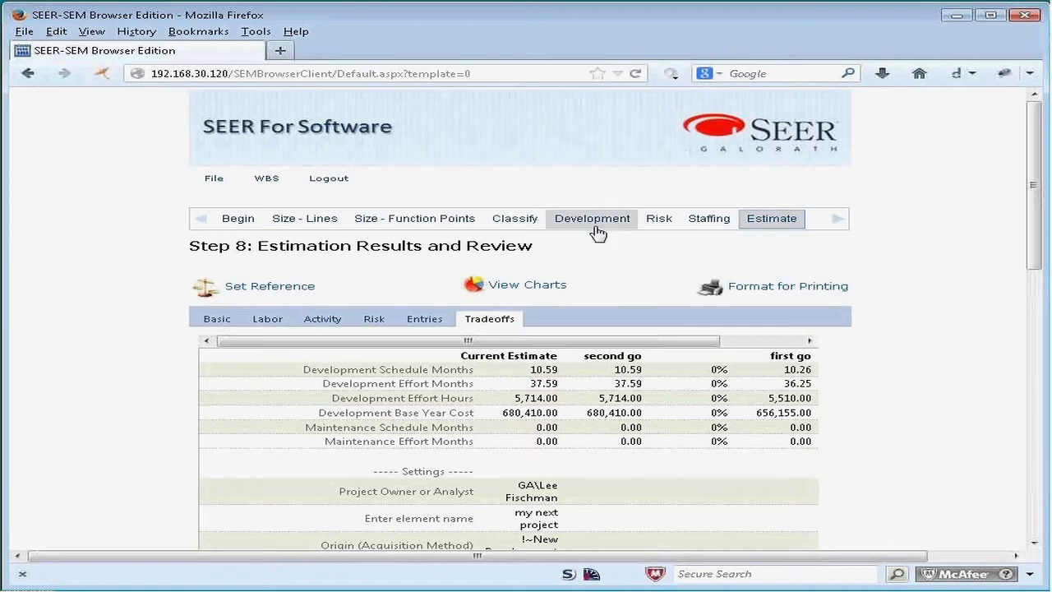
# Step: Set the Effort Risk Tolerance to Slightly Conservative and recalculate the estimate
pyautogui.click(660, 218)
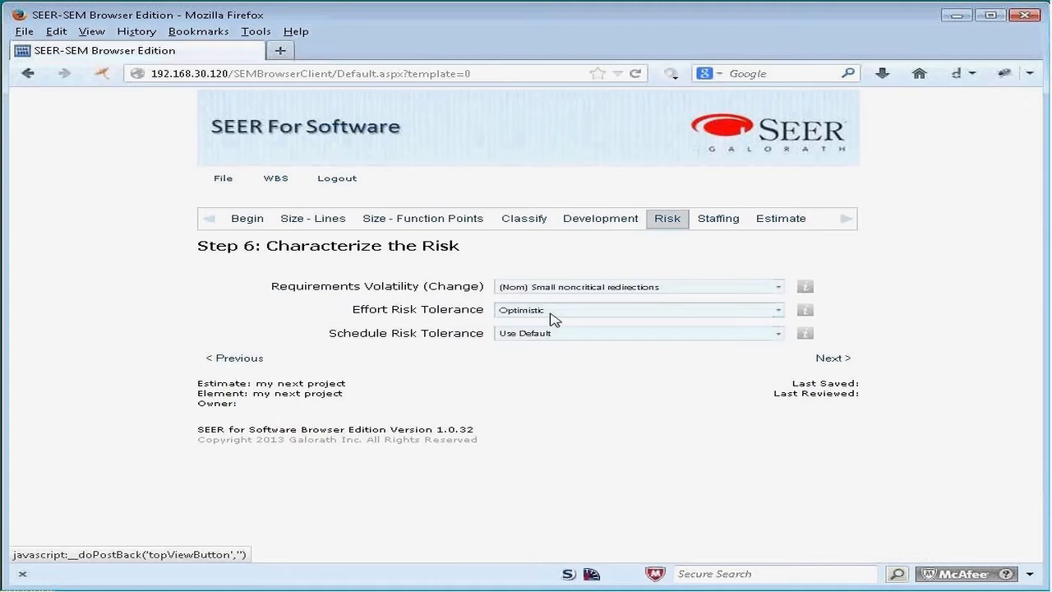
pyautogui.click(775, 309)
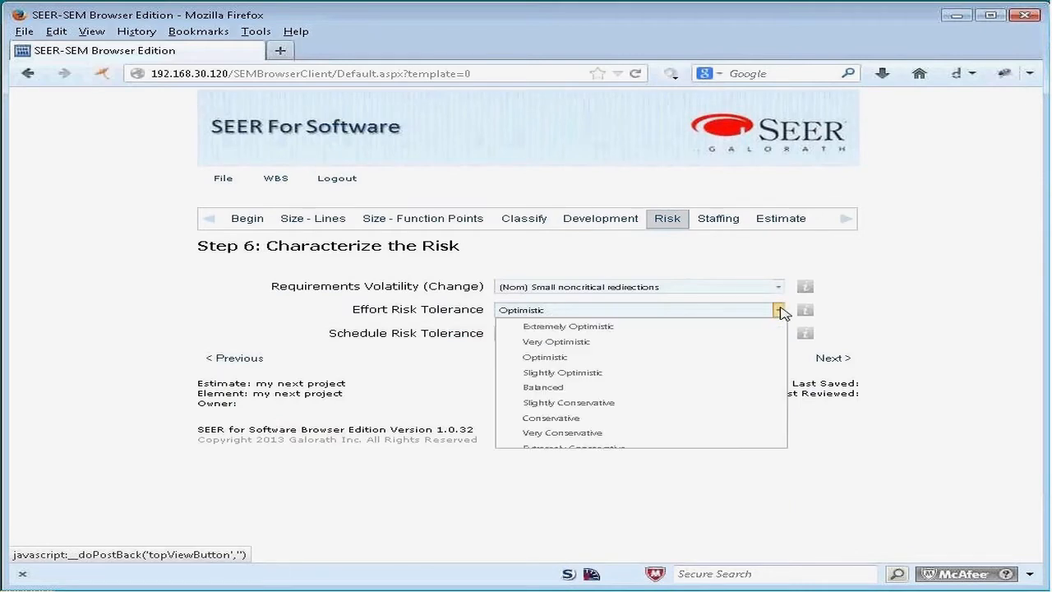
pyautogui.click(596, 402)
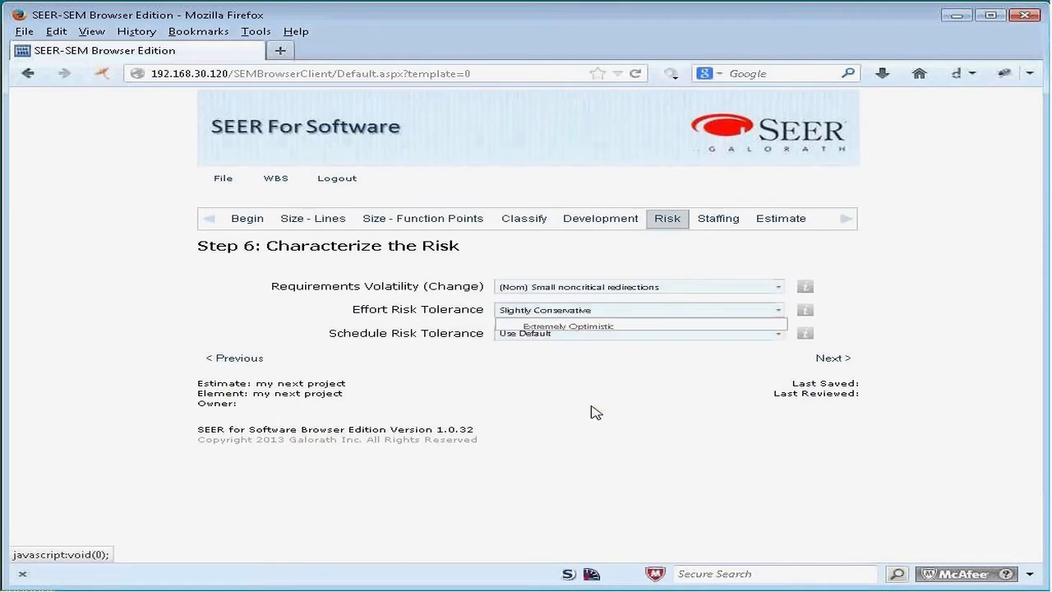
pyautogui.click(780, 220)
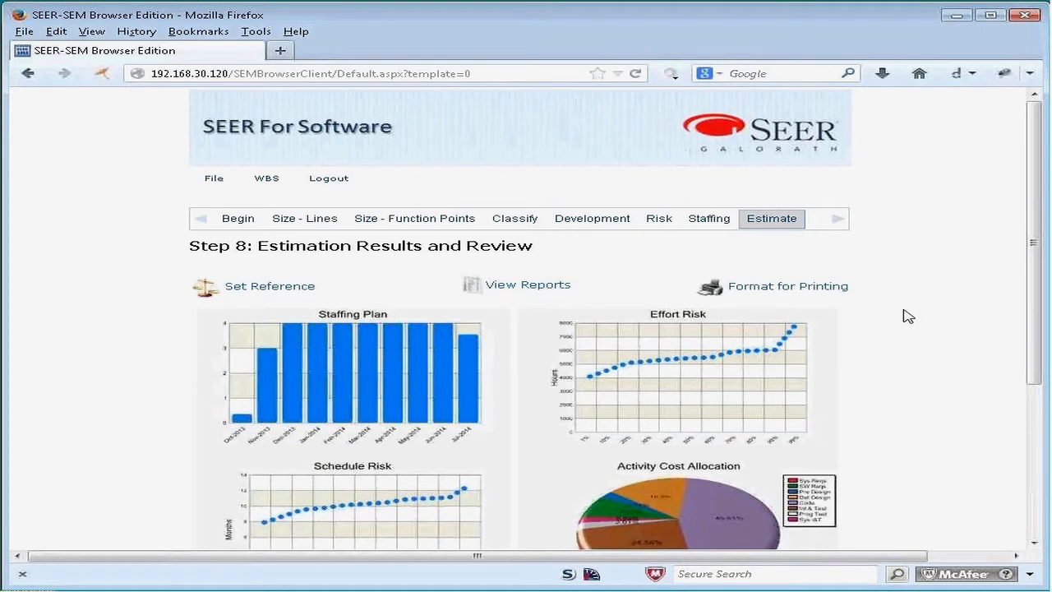
# Step: Review the updated charts and compare the current estimate with the "second go" and "first go" references in the Tradeoffs report
pyautogui.scroll(-2, 907, 316)
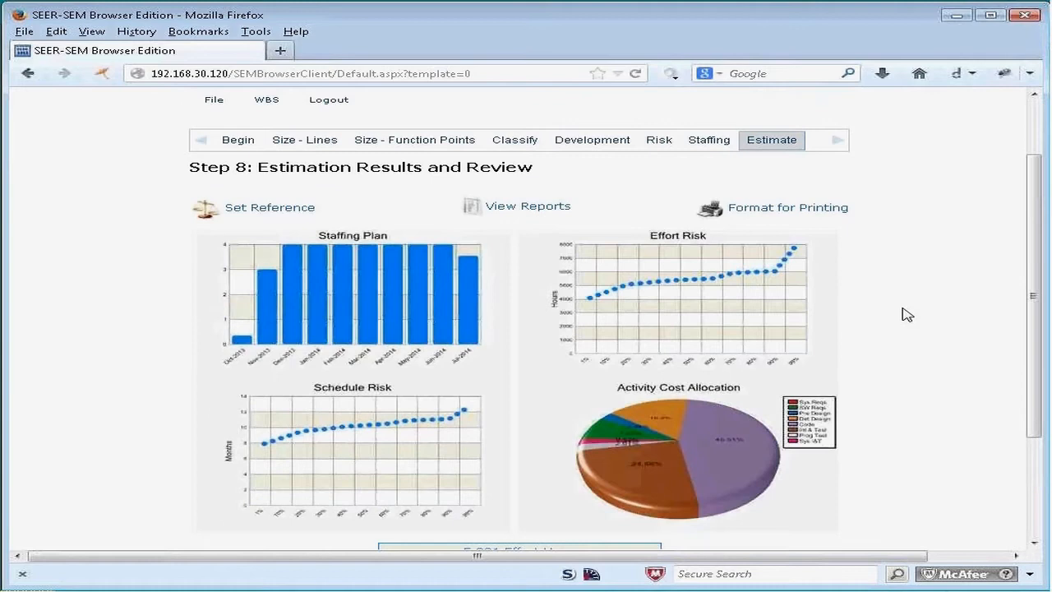
pyautogui.scroll(-1, 904, 314)
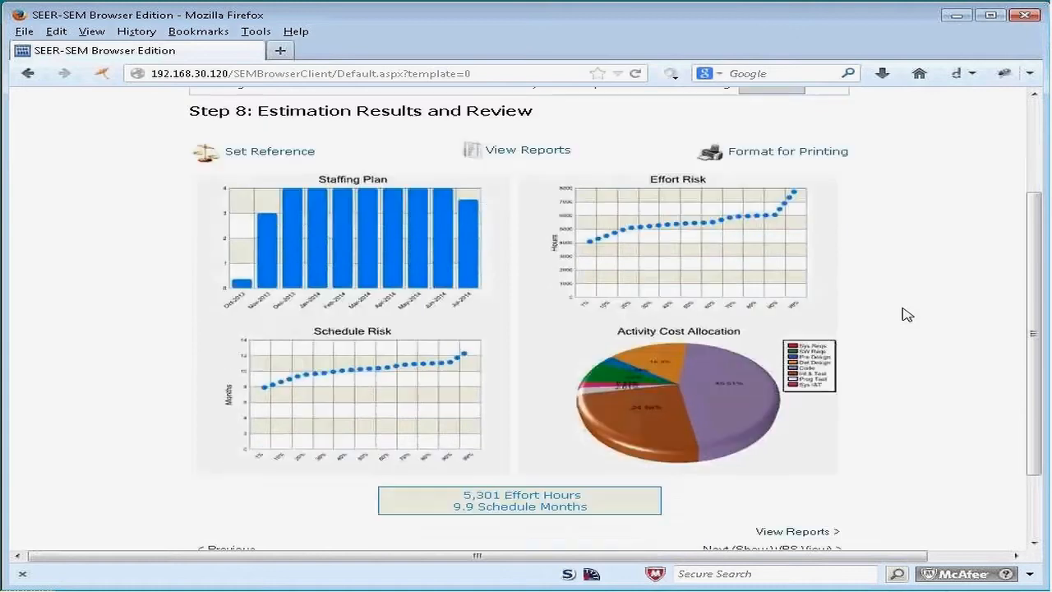
pyautogui.scroll(-2, 834, 399)
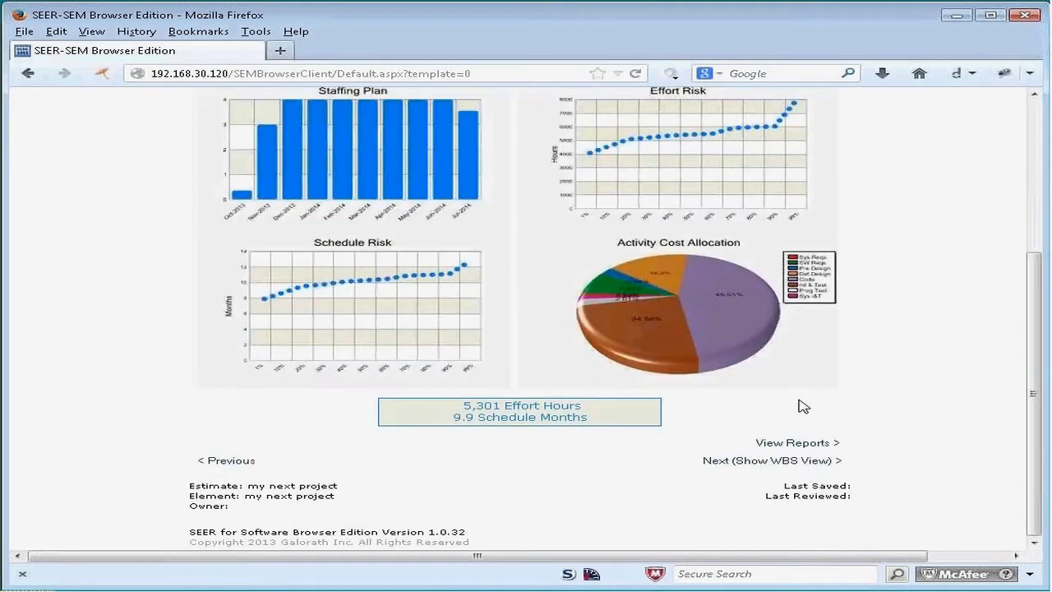
pyautogui.click(814, 443)
pyautogui.click(498, 220)
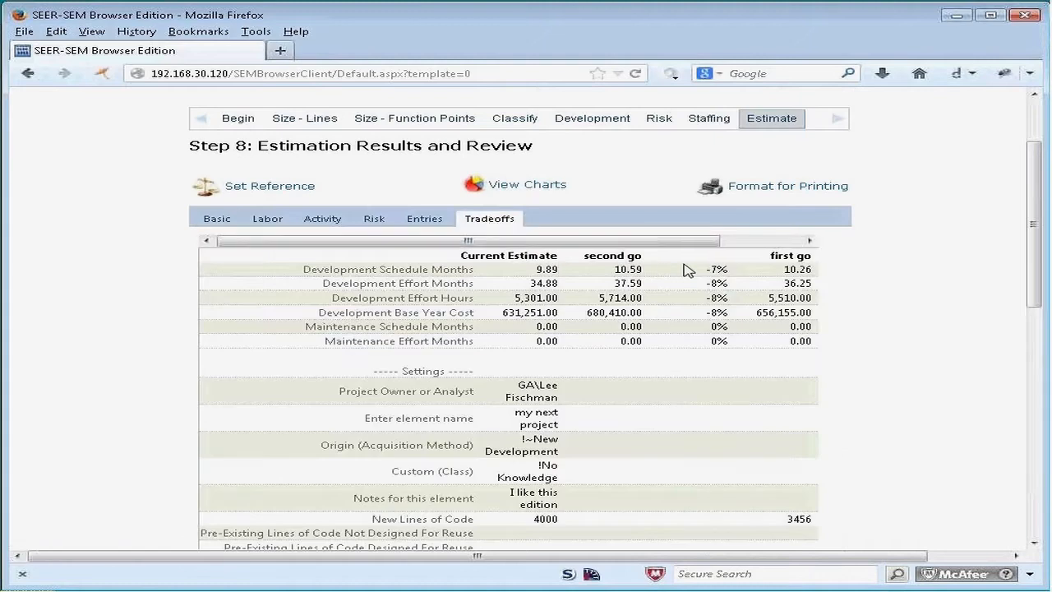
pyautogui.moveTo(689, 242); pyautogui.dragTo(779, 244)
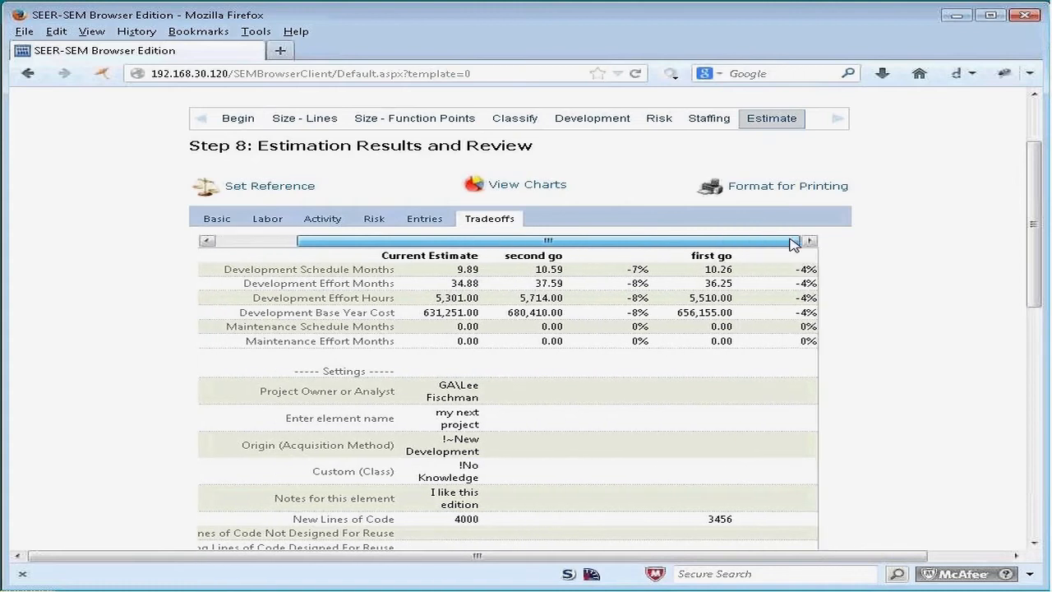
pyautogui.scroll(-5, 737, 318)
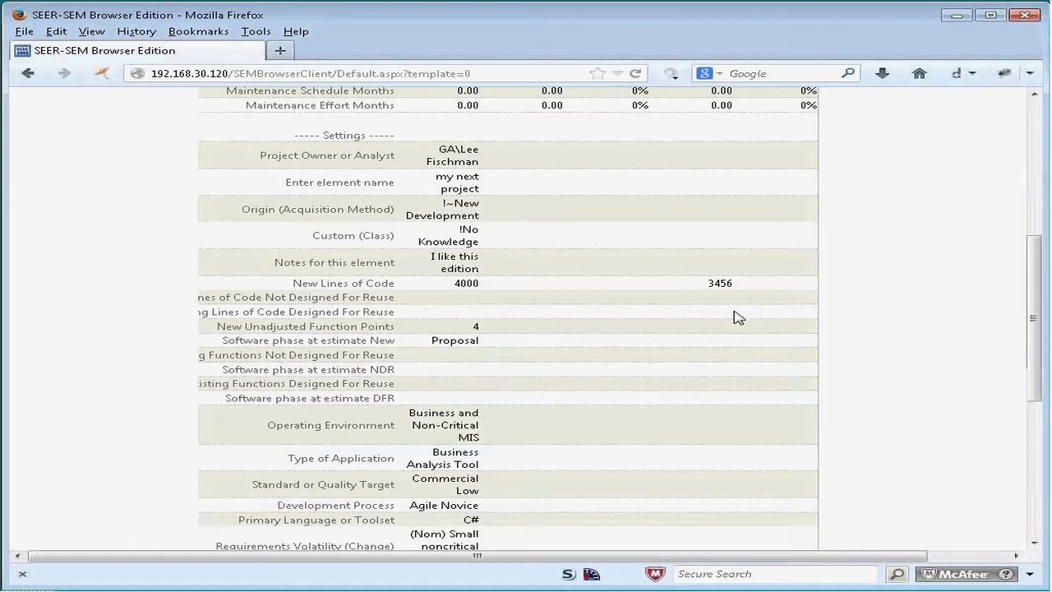
pyautogui.scroll(-5, 598, 369)
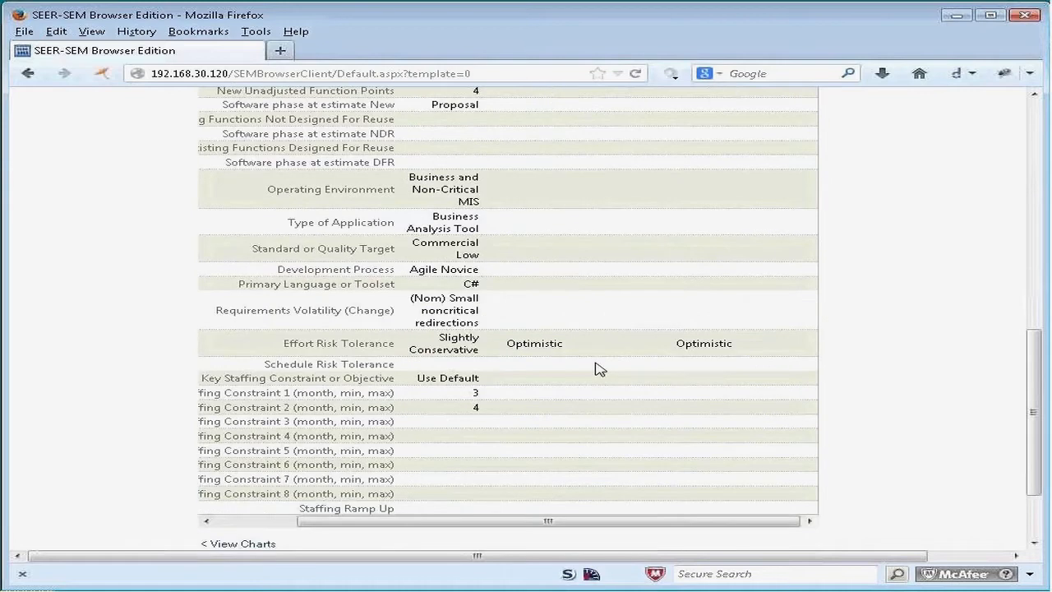
pyautogui.scroll(10, 460, 349)
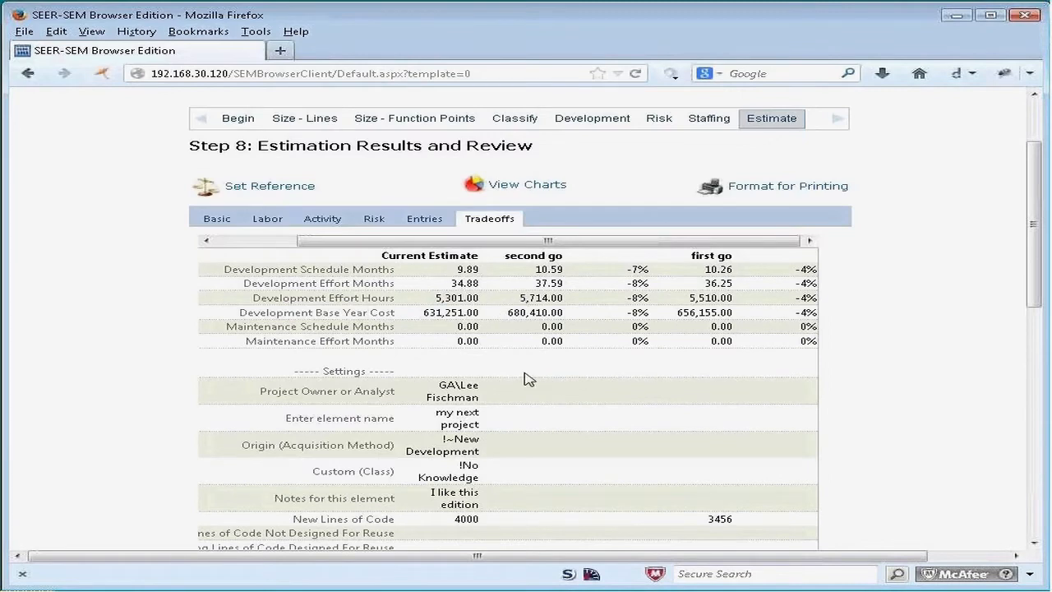
pyautogui.scroll(2, 536, 337)
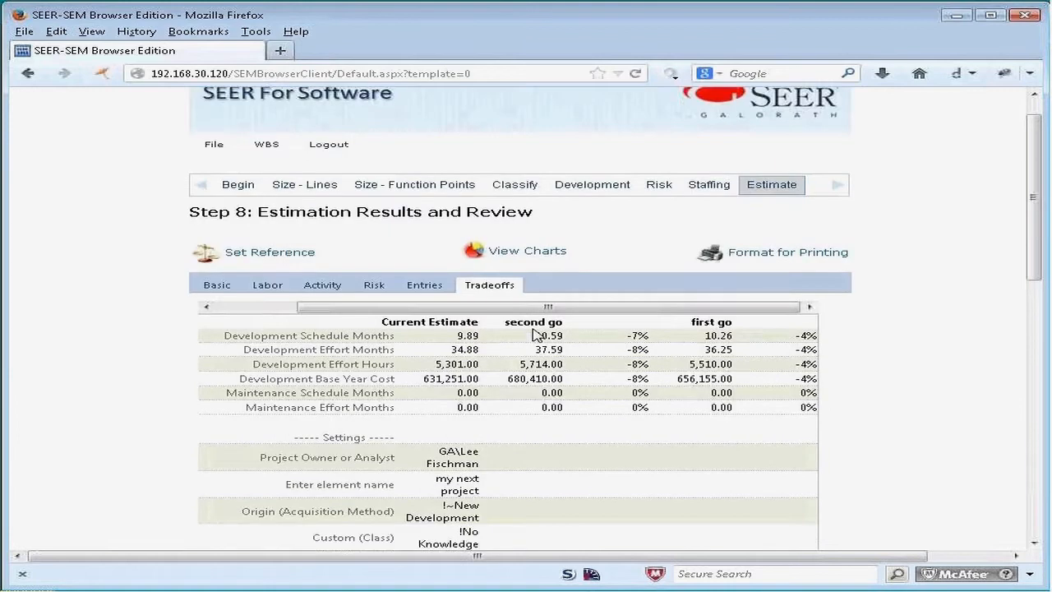
pyautogui.scroll(1, 536, 336)
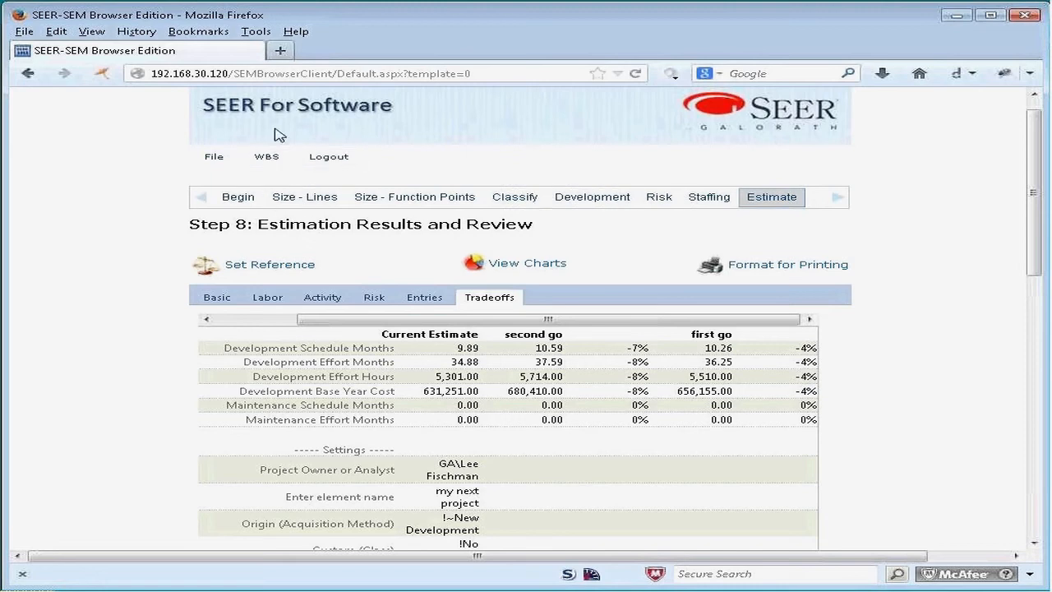
# Step: Log out without saving the estimate and return to the start page at 192.168.30.120/SEMBrowserClient/Start.aspx
pyautogui.click(328, 161)
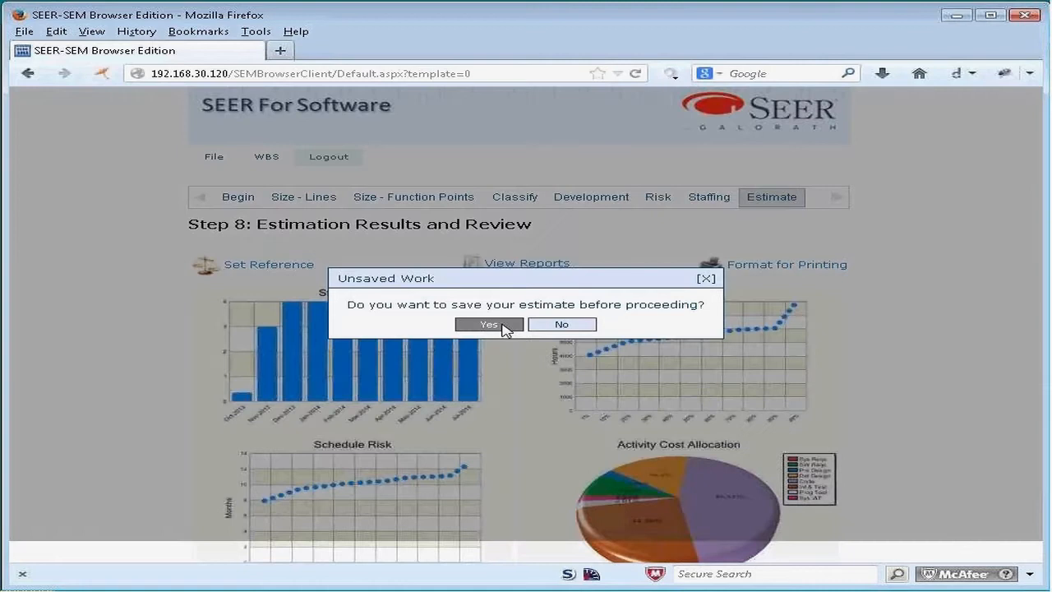
pyautogui.click(574, 327)
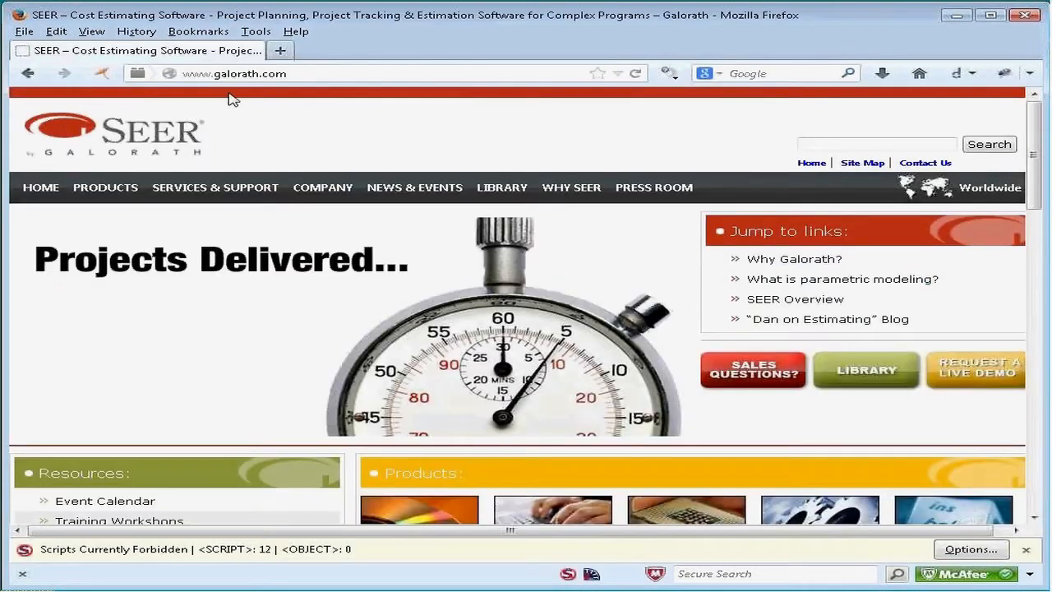
pyautogui.click(236, 74)
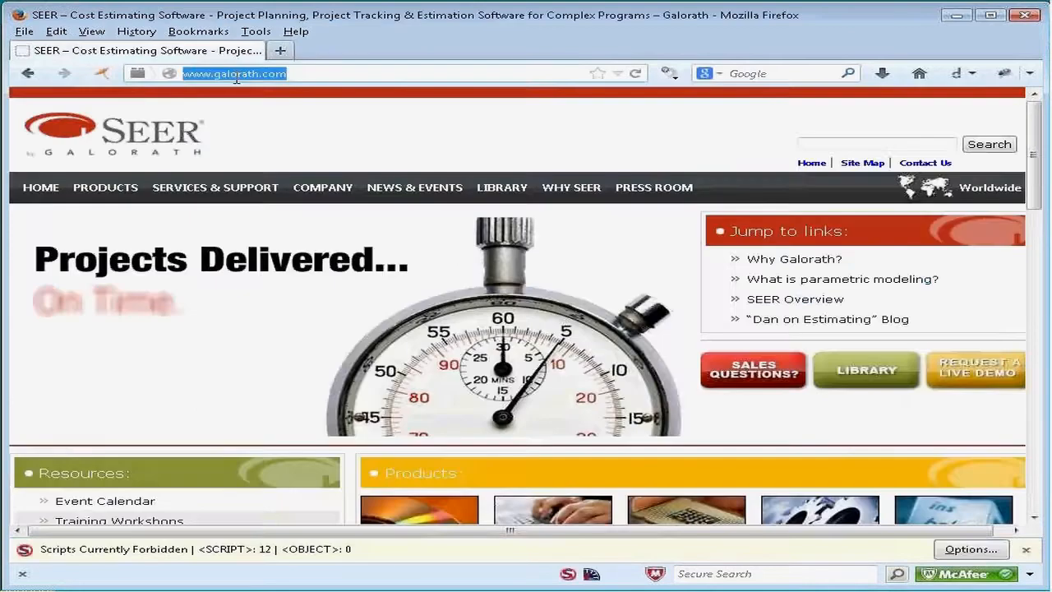
pyautogui.write('http://192.168.30.120/SEMBrowserClient/')
pyautogui.press('Return')
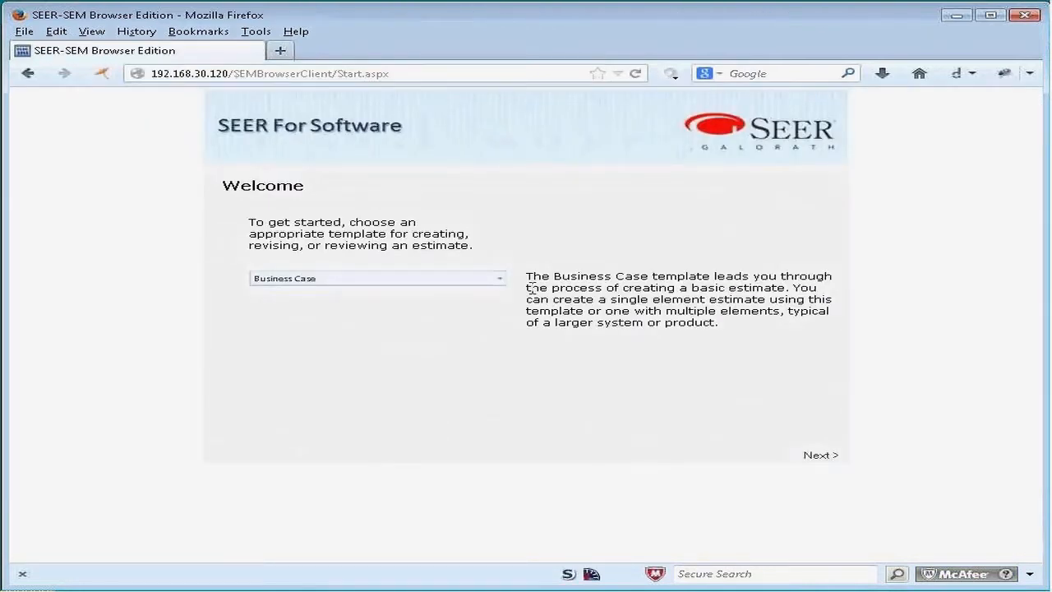
# Step: Start a new estimate with the Detailed Estimate template, open its Knowledge Bases page and look through the remaining estimation steps
pyautogui.click(500, 280)
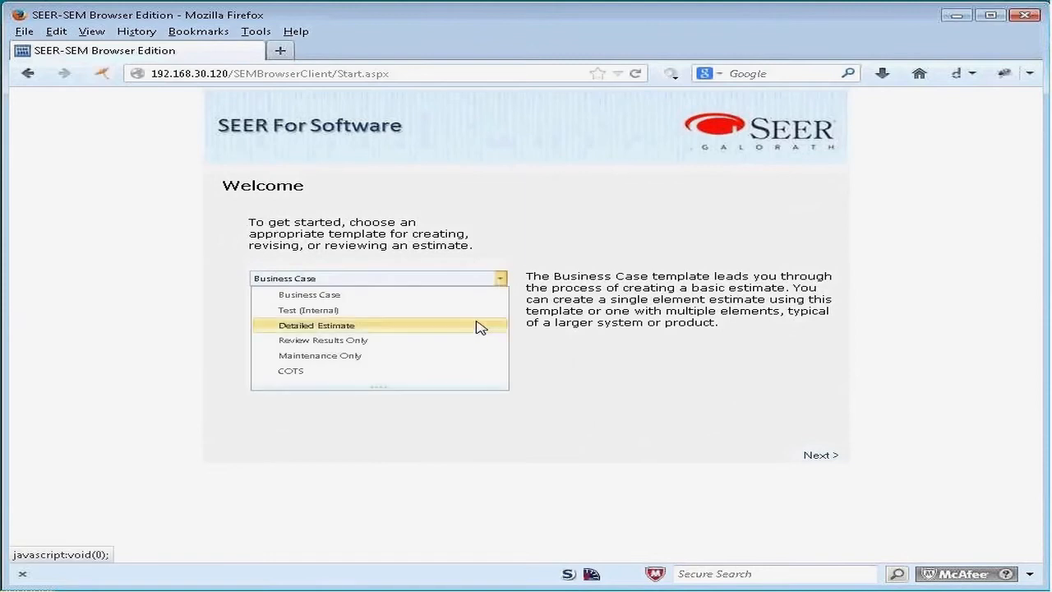
pyautogui.click(480, 327)
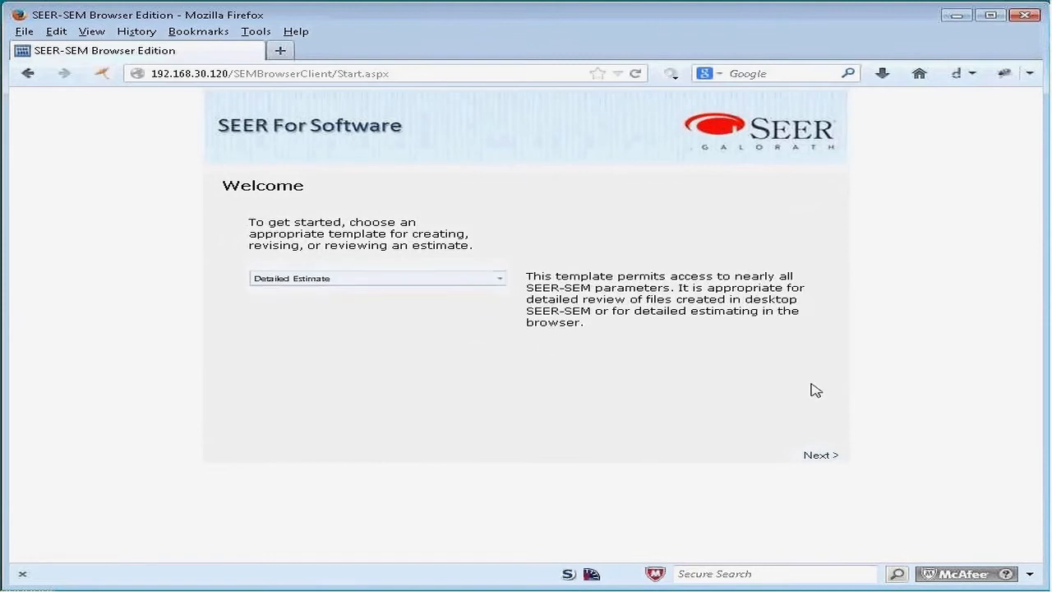
pyautogui.click(827, 463)
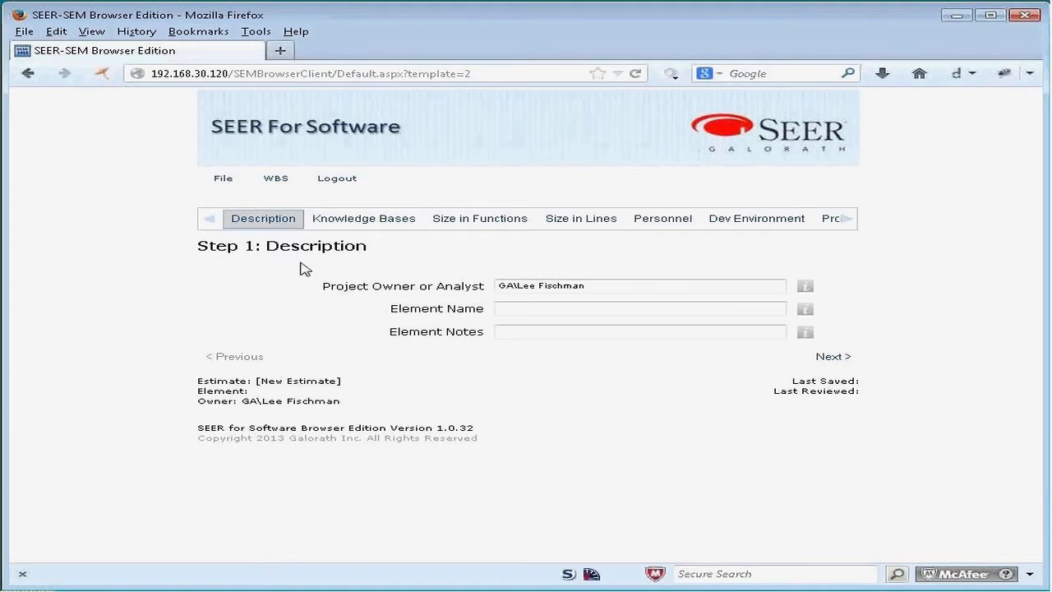
pyautogui.click(364, 222)
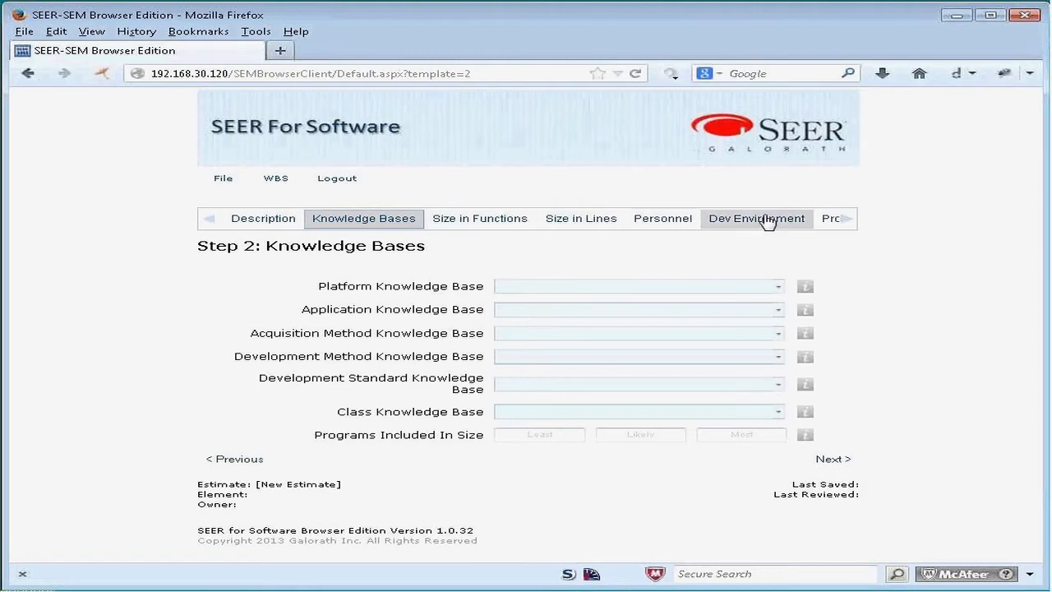
pyautogui.moveTo(850, 223)
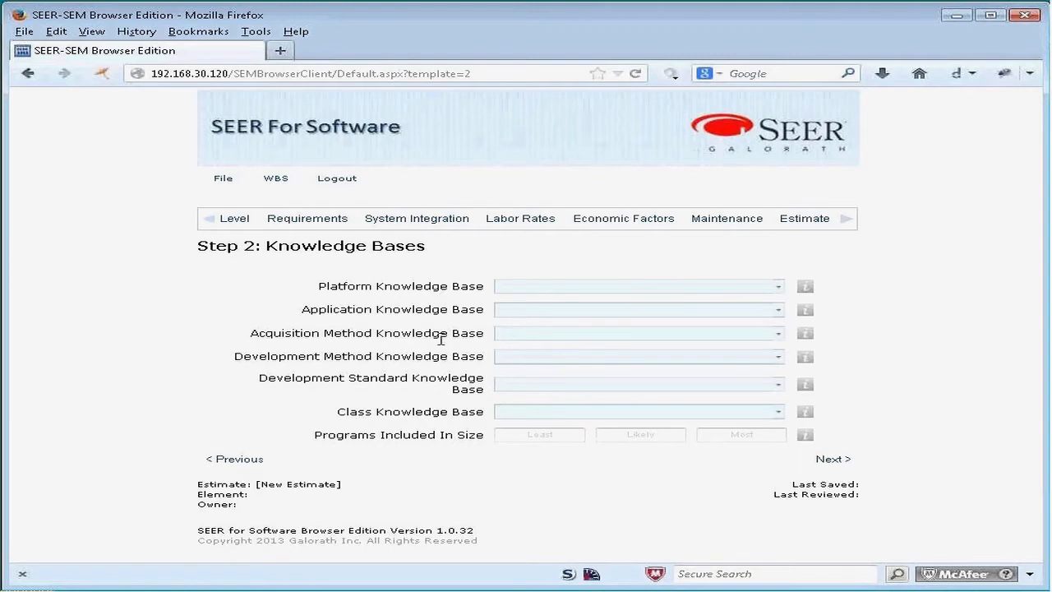
# Step: Look through the options for the Platform and Acquisition Method knowledge bases and the other estimation steps of the Detailed Estimate template
pyautogui.click(778, 286)
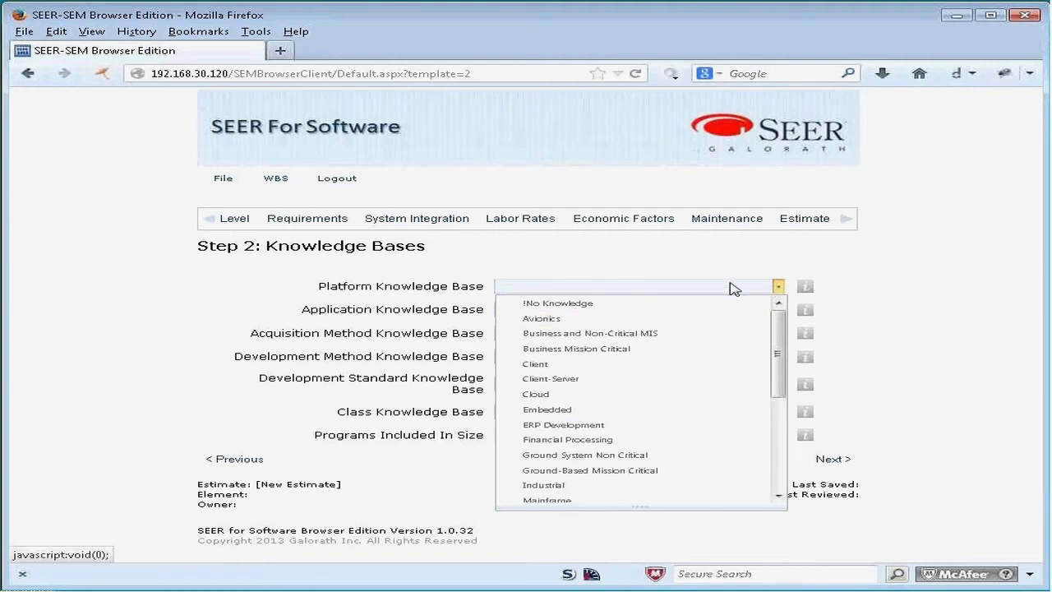
pyautogui.click(778, 287)
pyautogui.click(778, 333)
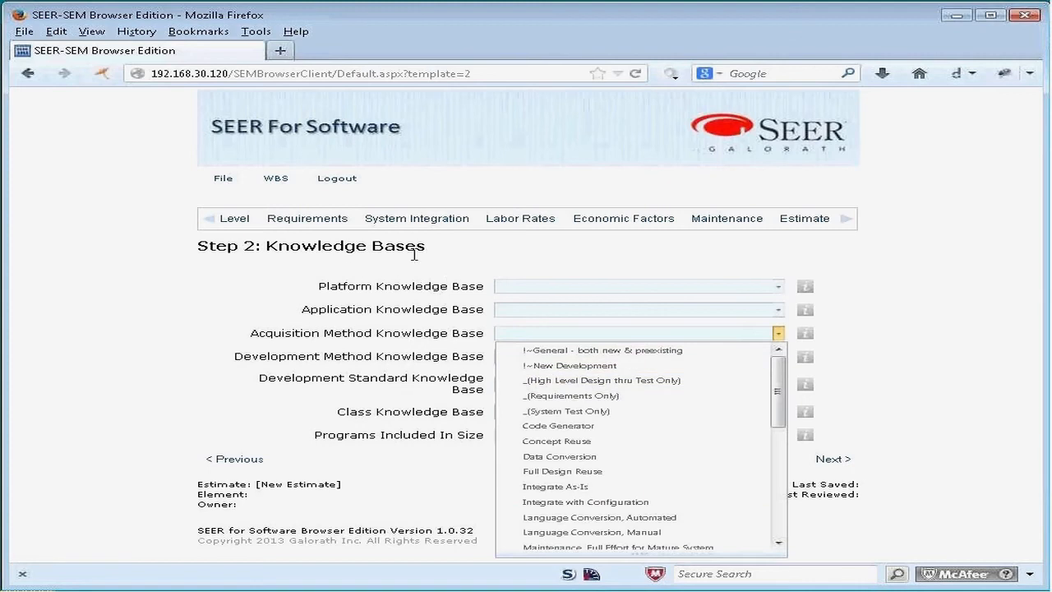
pyautogui.click(211, 220)
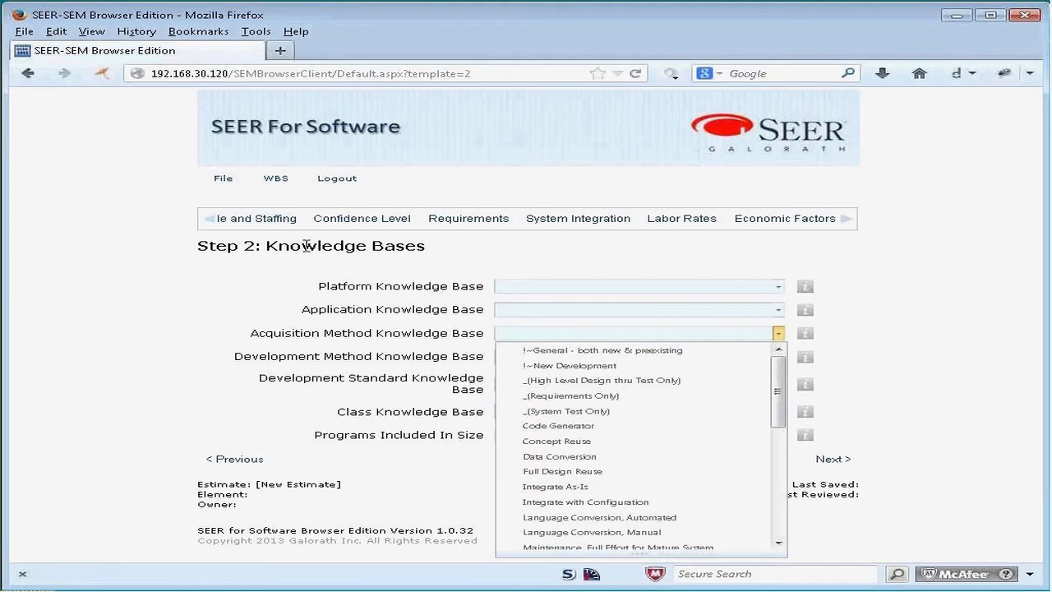
# Step: Log out of the Detailed Estimate session and return to the start page at 192.168.30.120/SEMBrowserClient/Start.aspx
pyautogui.click(339, 183)
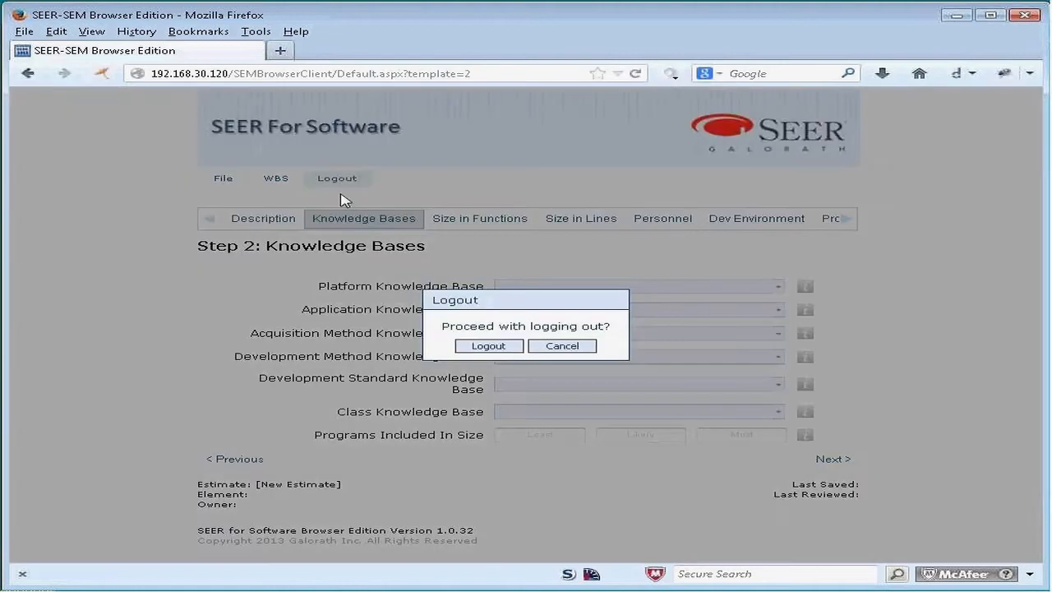
pyautogui.click(502, 347)
pyautogui.click(249, 73)
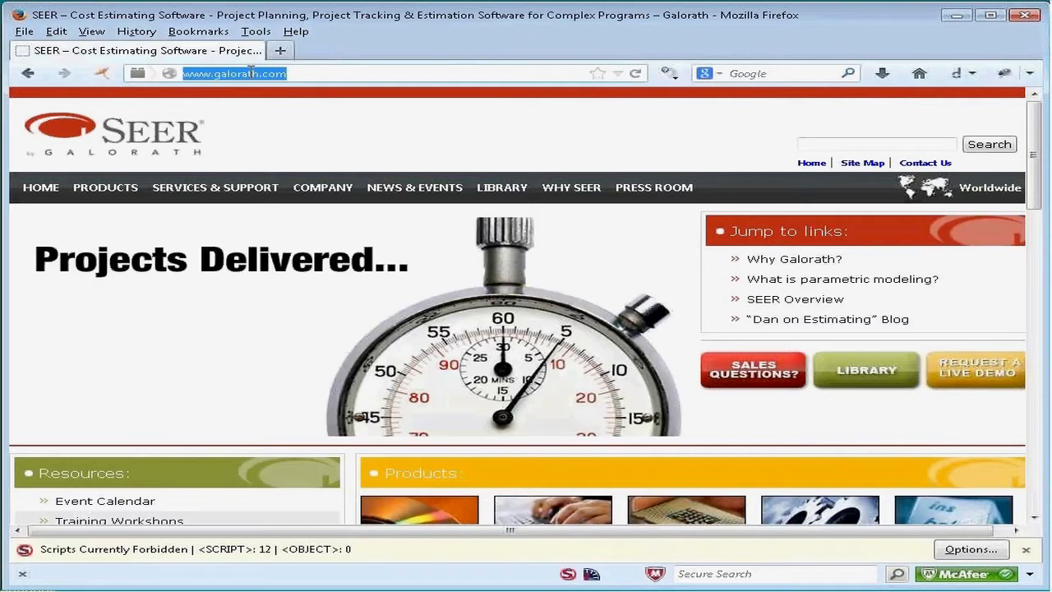
pyautogui.write('192.168.30.120/SEMBrowserClient/Start.aspx')
pyautogui.press('Return')
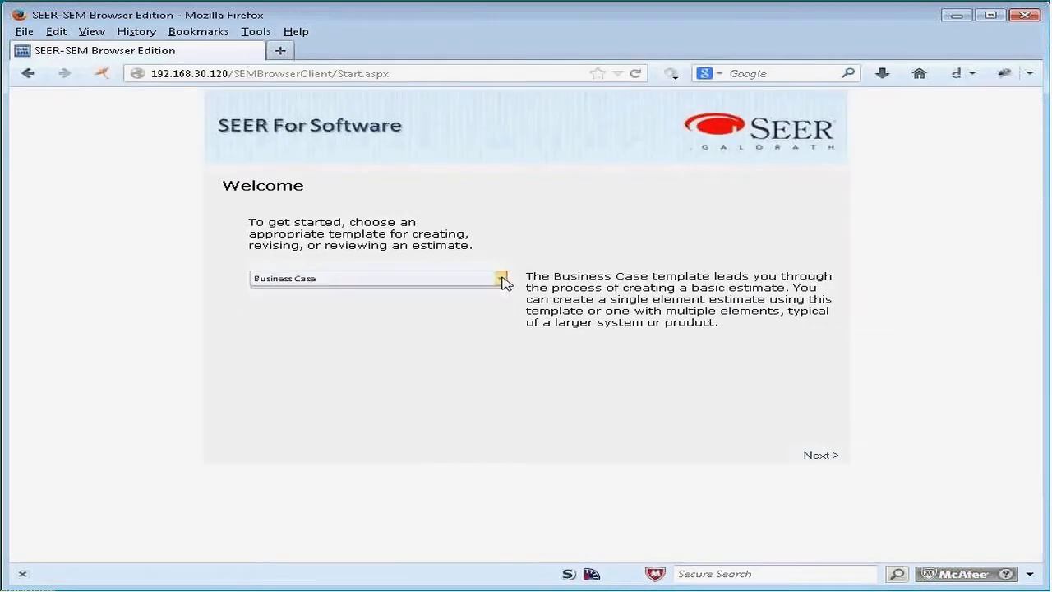
# Step: Preview the Detailed Estimate and Maintenance Only template descriptions, and start a new estimate with the Business Case template
pyautogui.click(501, 279)
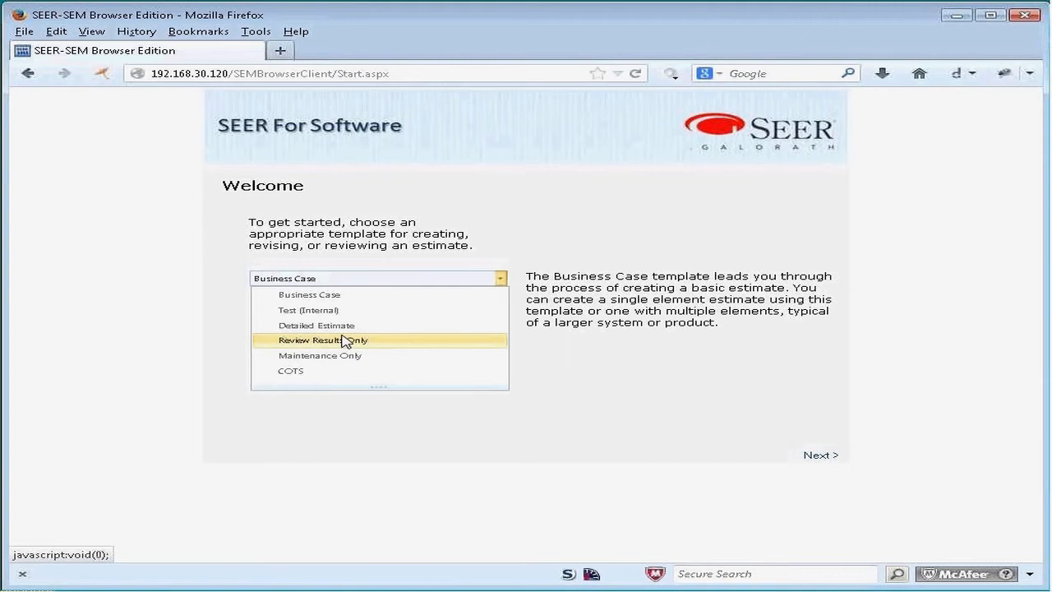
pyautogui.click(415, 325)
pyautogui.click(499, 279)
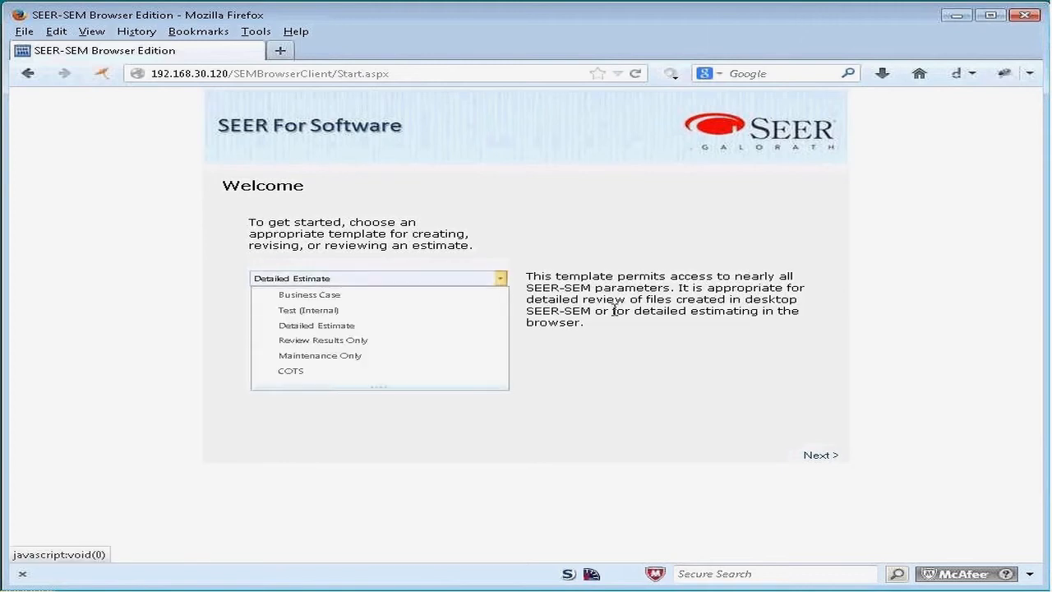
pyautogui.click(350, 355)
pyautogui.click(501, 279)
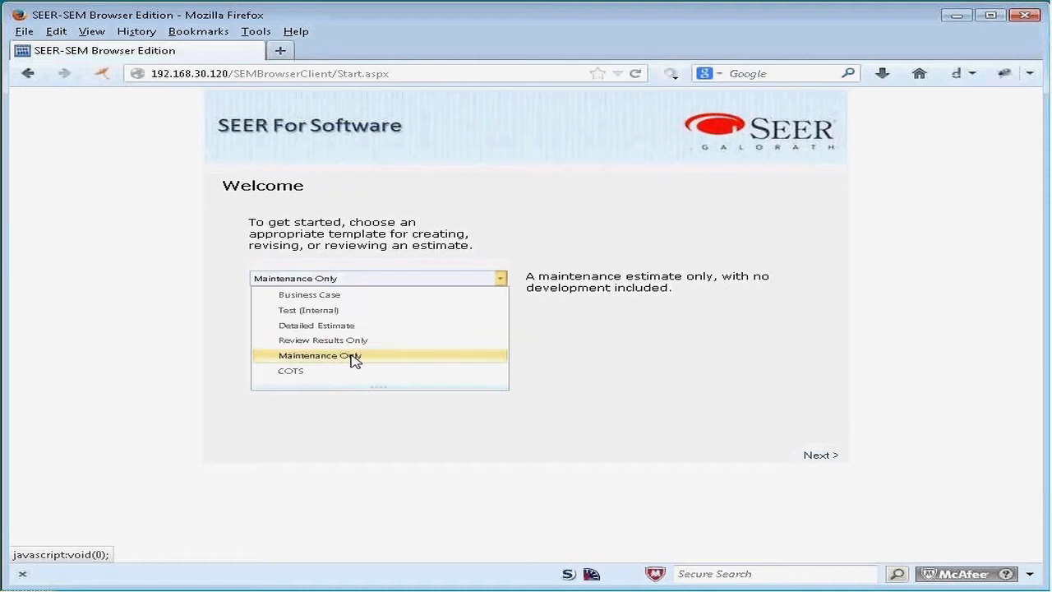
pyautogui.click(354, 295)
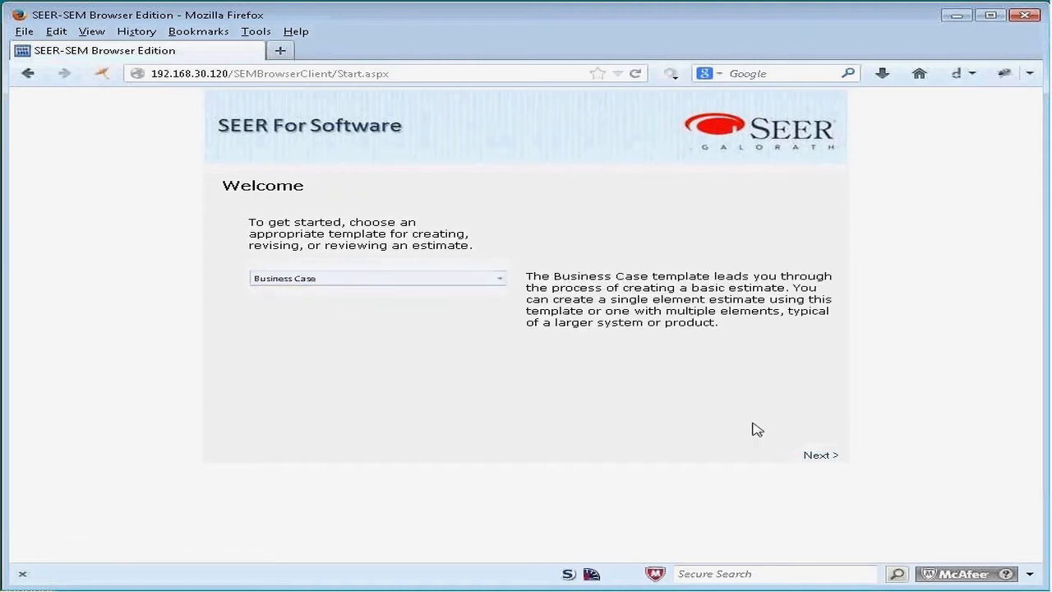
pyautogui.click(821, 455)
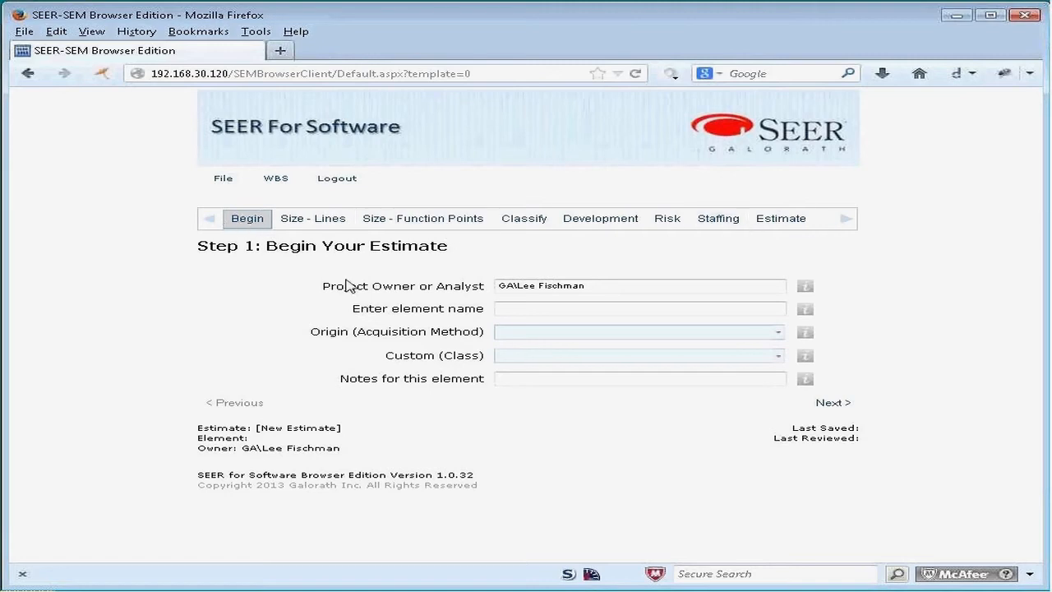
# Step: Review the project owner, element name and Origin (Acquisition Method) fields, including the available acquisition method options
pyautogui.moveTo(323, 286); pyautogui.dragTo(483, 290)
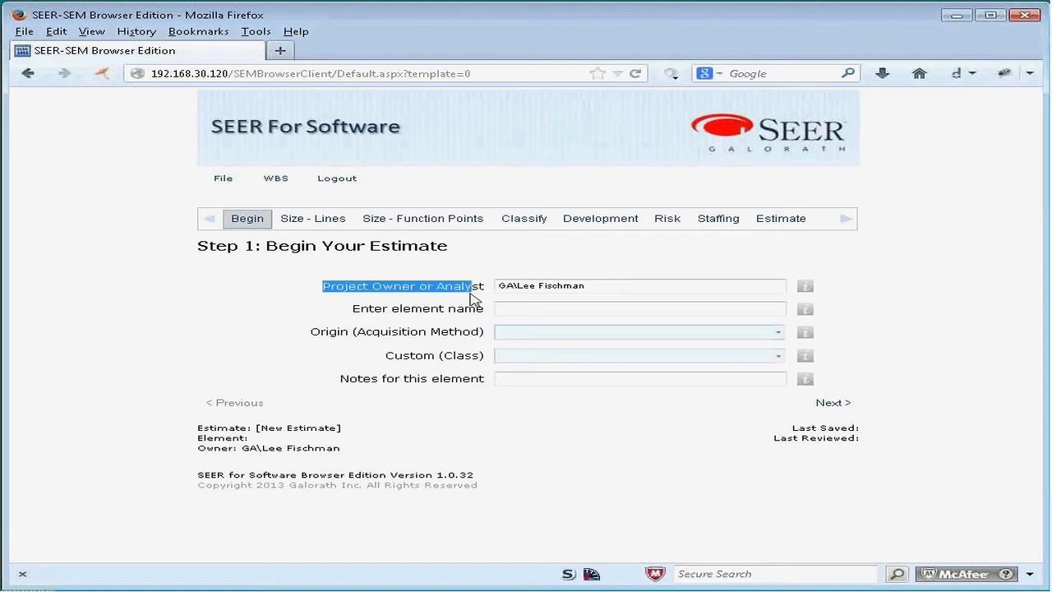
pyautogui.click(355, 308)
pyautogui.moveTo(354, 309); pyautogui.dragTo(484, 309)
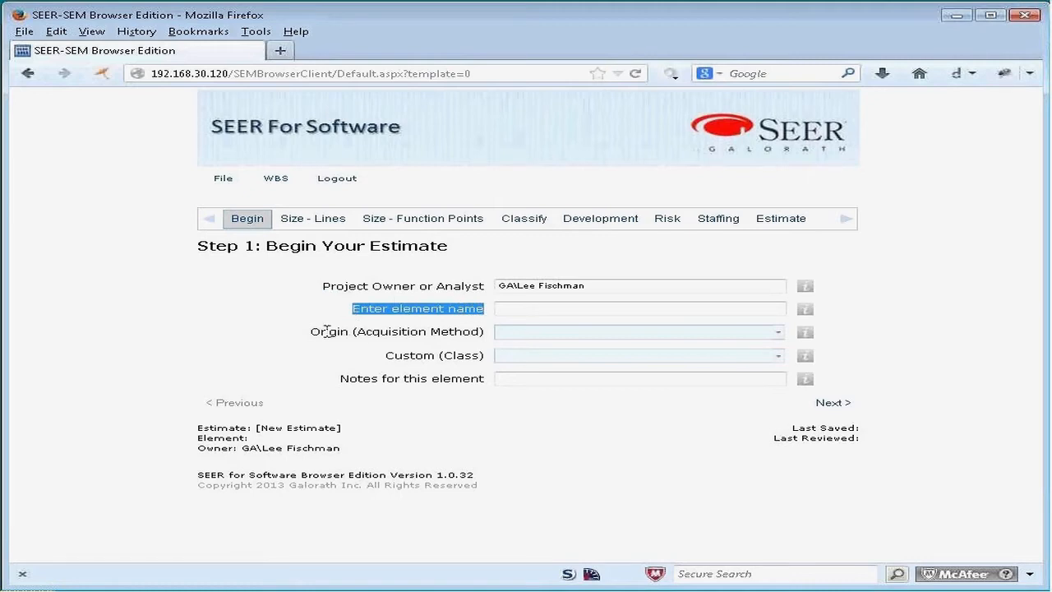
pyautogui.click(318, 335)
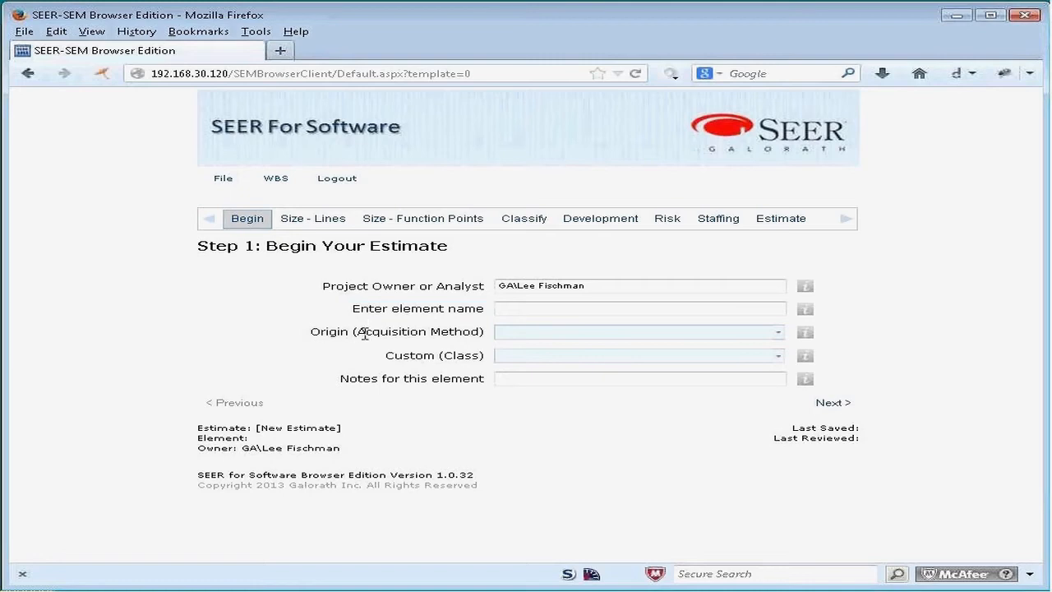
pyautogui.moveTo(359, 334); pyautogui.dragTo(481, 332)
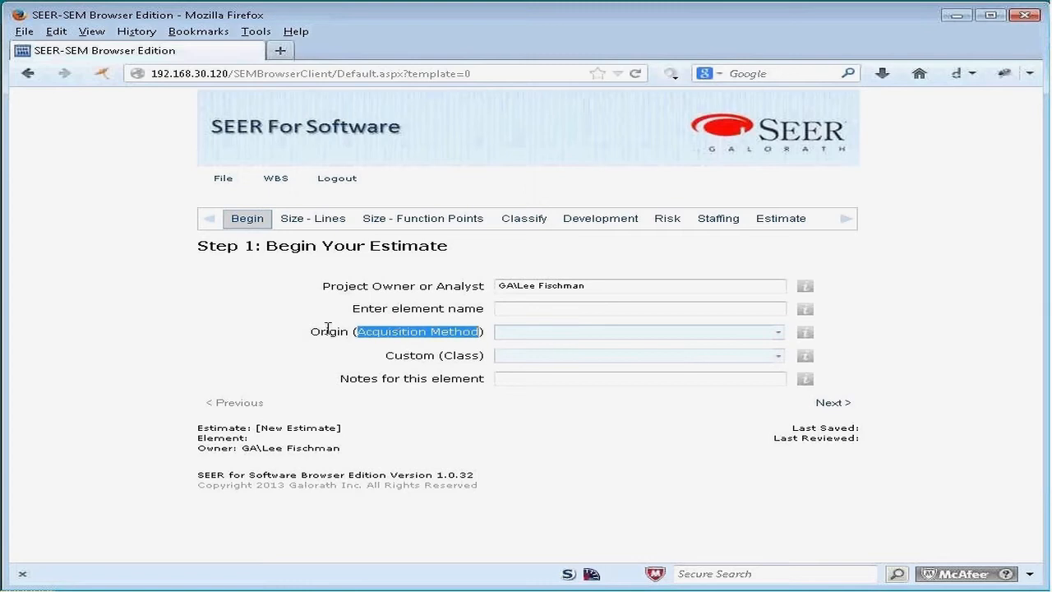
pyautogui.click(778, 333)
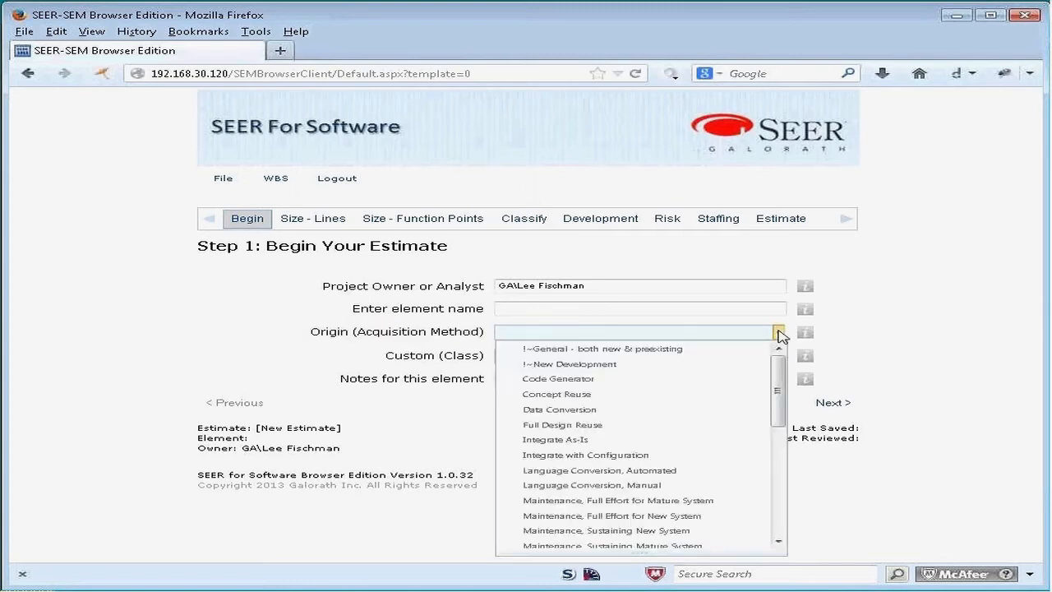
pyautogui.click(779, 333)
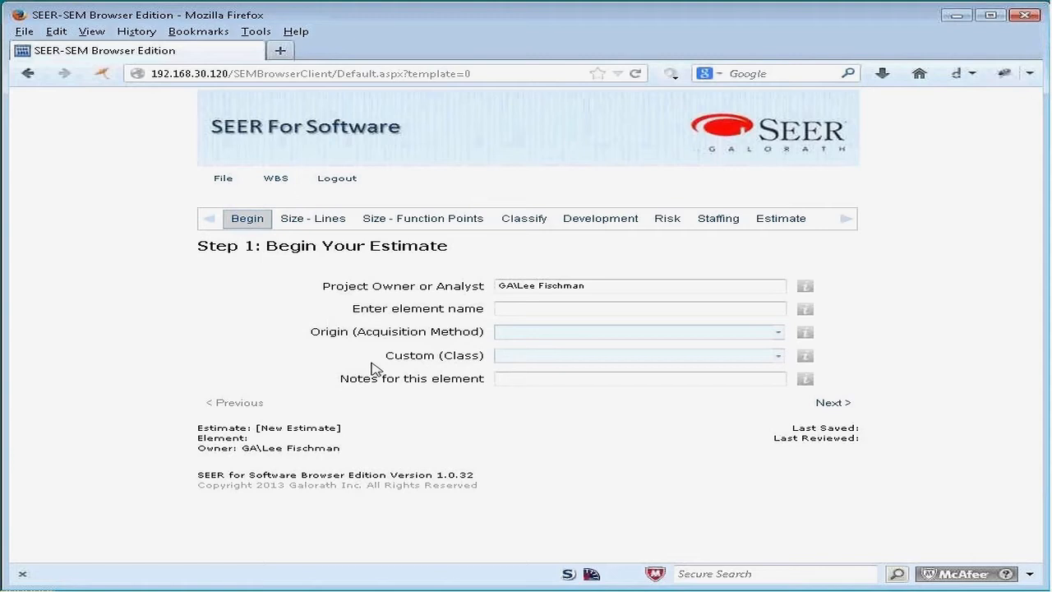
# Step: Open the unnamed WBS element, name it "first element" and return to the WBS view
pyautogui.click(274, 181)
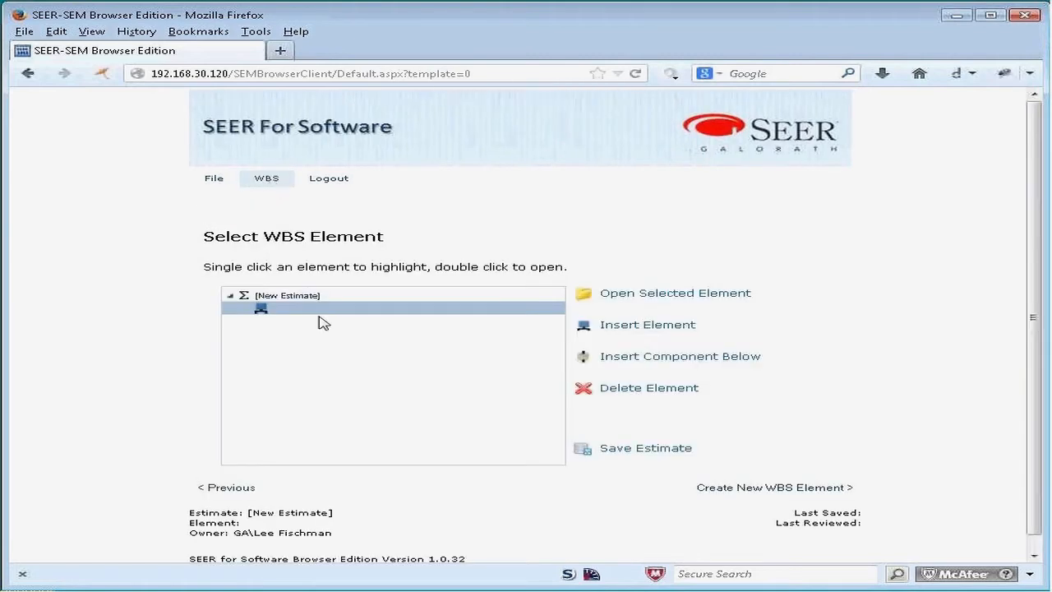
pyautogui.click(641, 294)
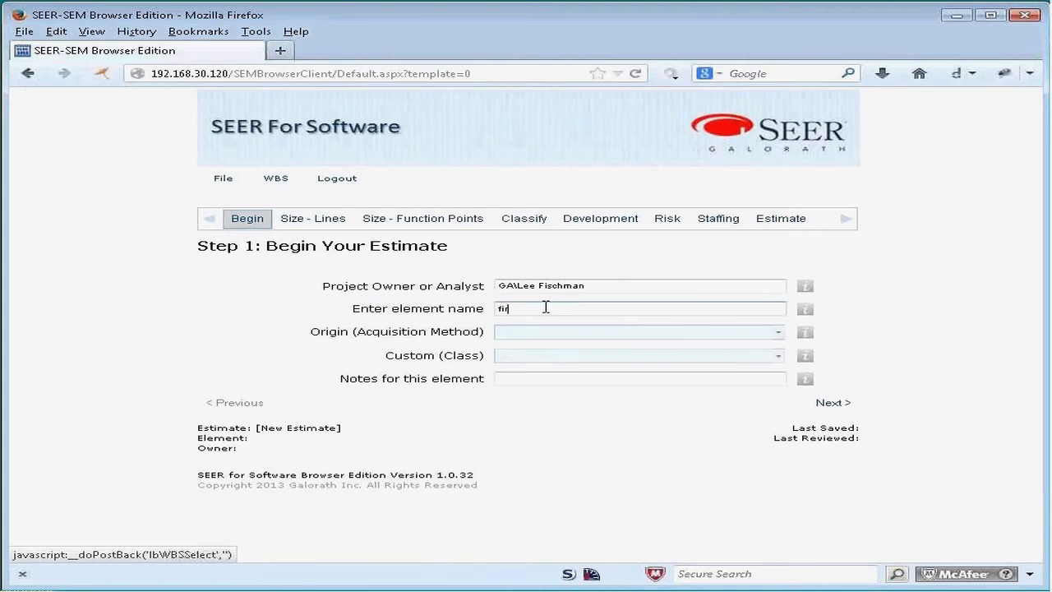
pyautogui.click(545, 307)
pyautogui.write('first element')
pyautogui.click(276, 179)
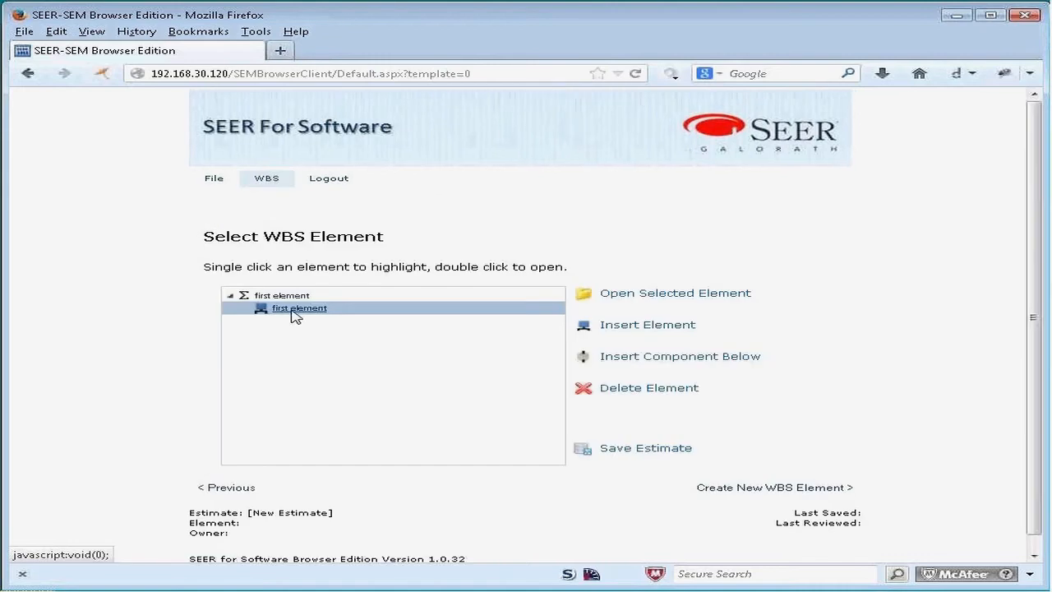
# Step: Insert another WBS element named "second element" and return to the WBS view
pyautogui.click(661, 326)
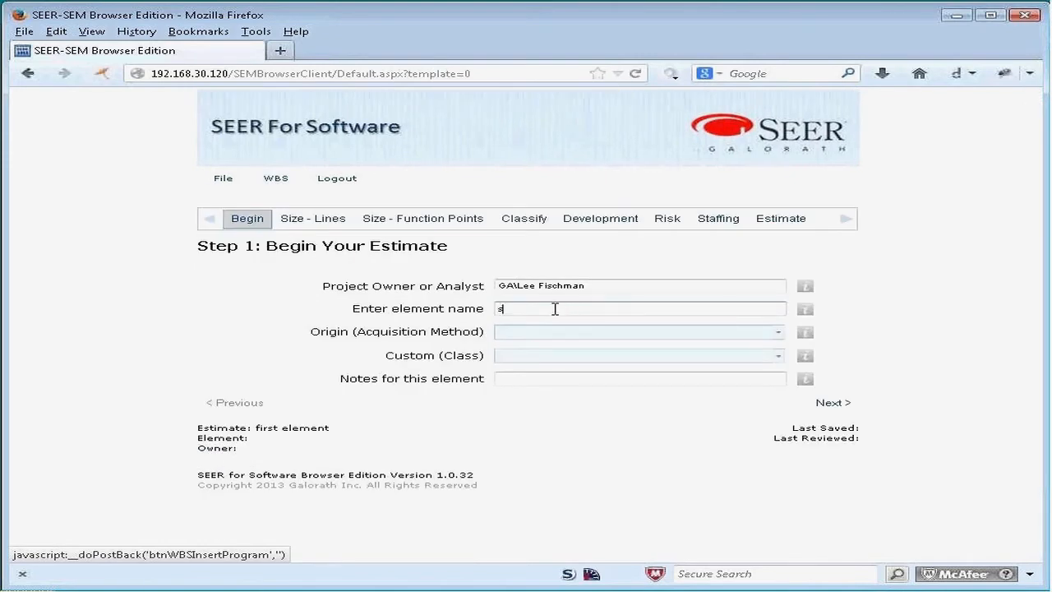
pyautogui.write('second element')
pyautogui.click(269, 181)
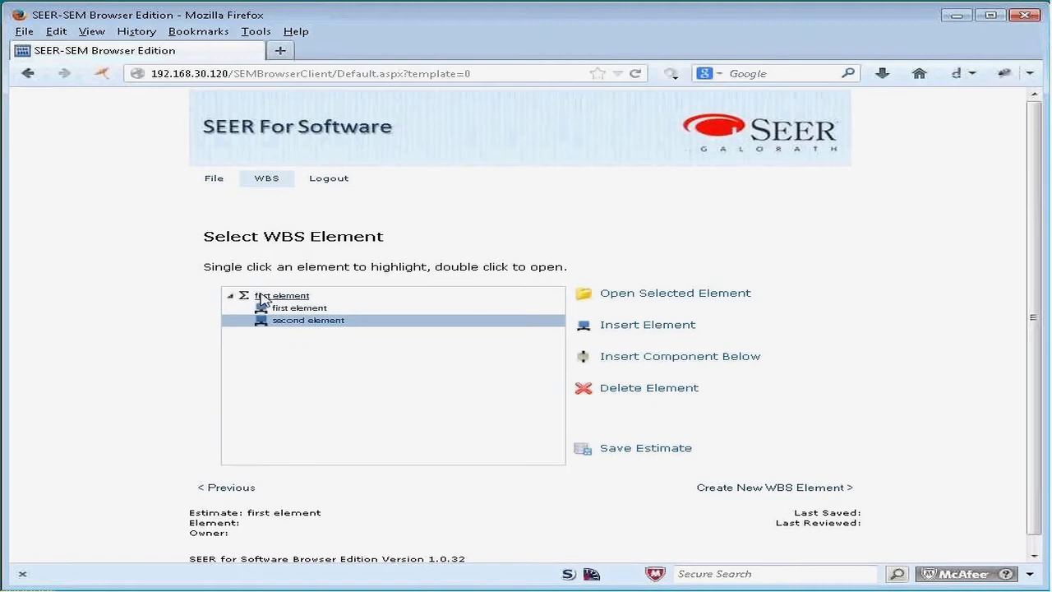
# Step: Try to load the Trading Support System estimate from the database without saving the current estimate
pyautogui.click(217, 183)
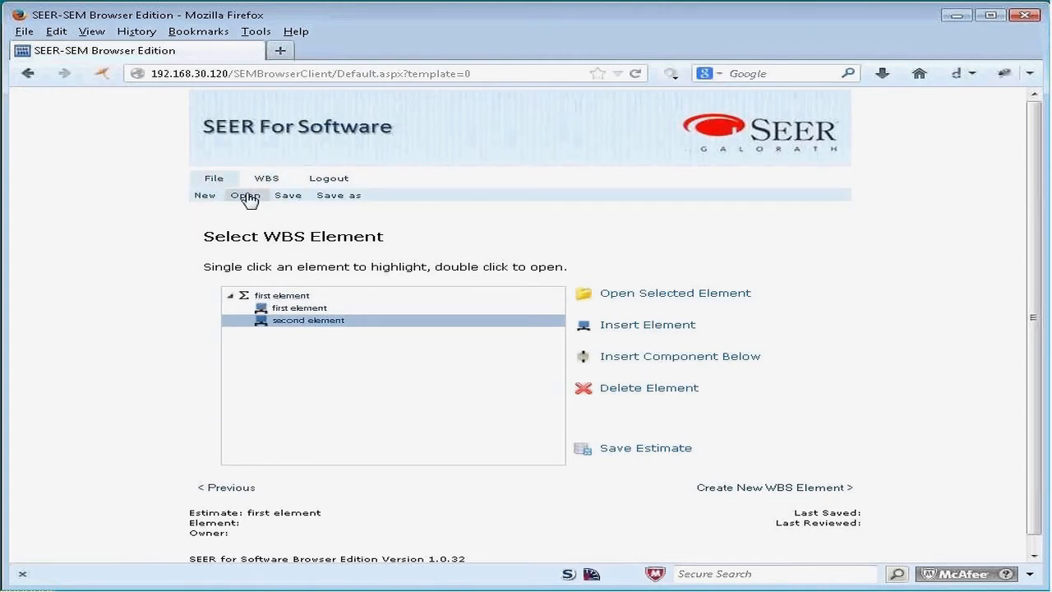
pyautogui.click(246, 197)
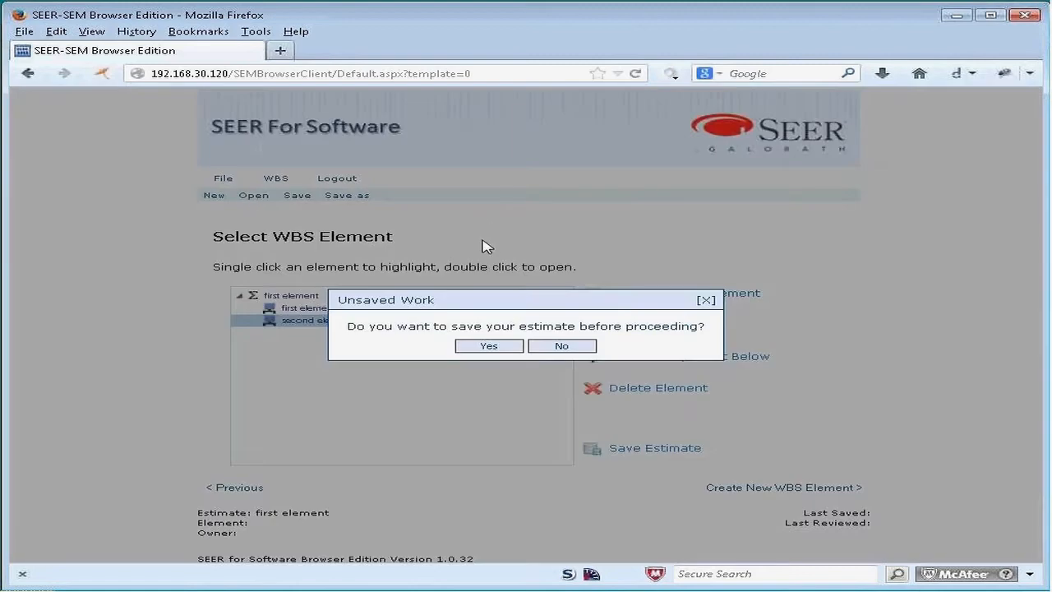
pyautogui.click(575, 352)
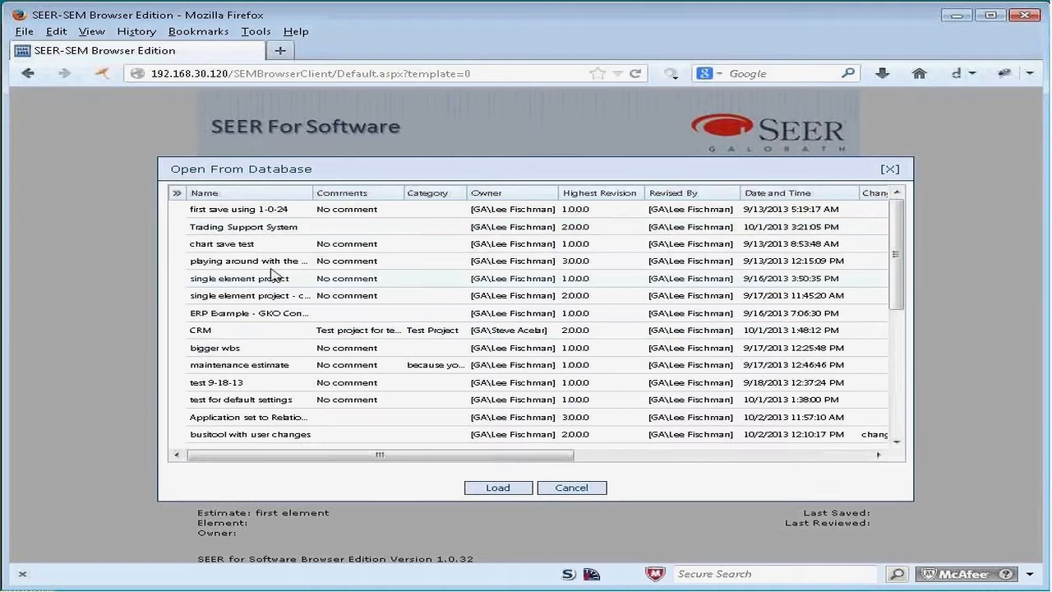
pyautogui.click(259, 228)
pyautogui.click(508, 492)
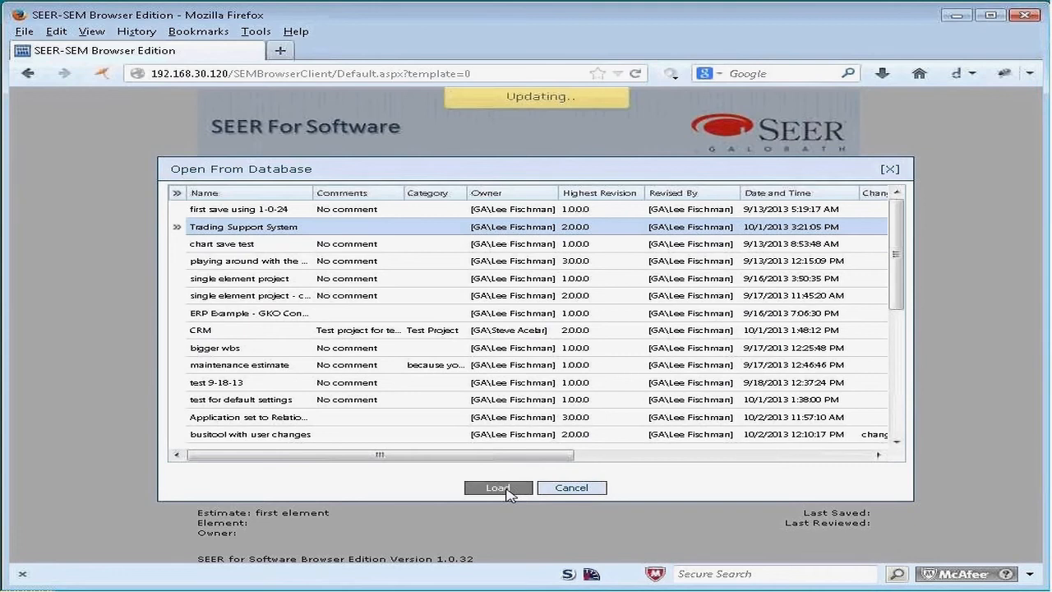
pyautogui.click(560, 489)
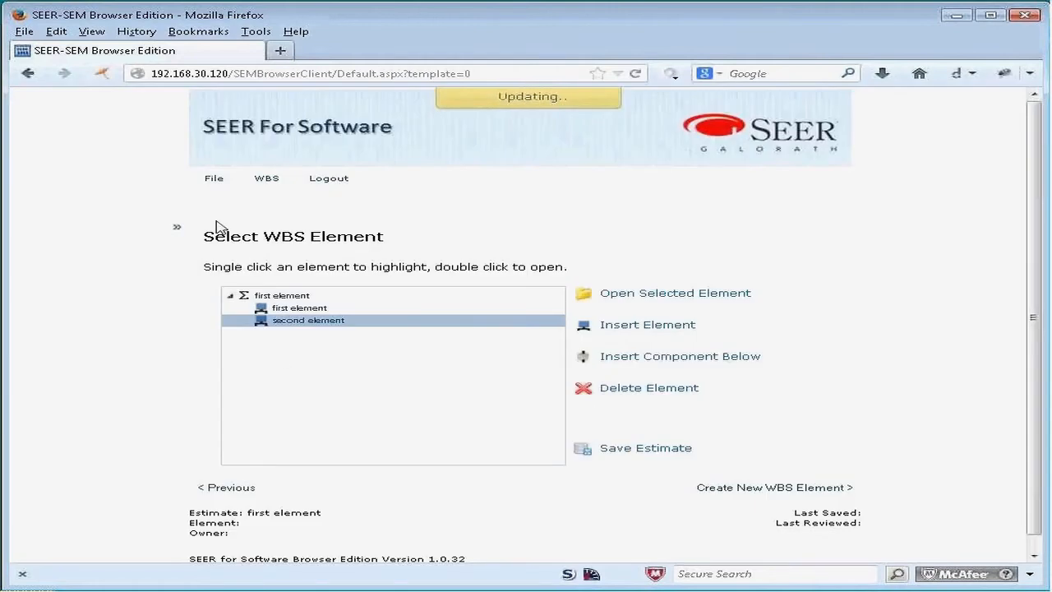
# Step: Browse the saved estimates in the database, load the Trading Support System estimate and view its WBS tree
pyautogui.click(214, 183)
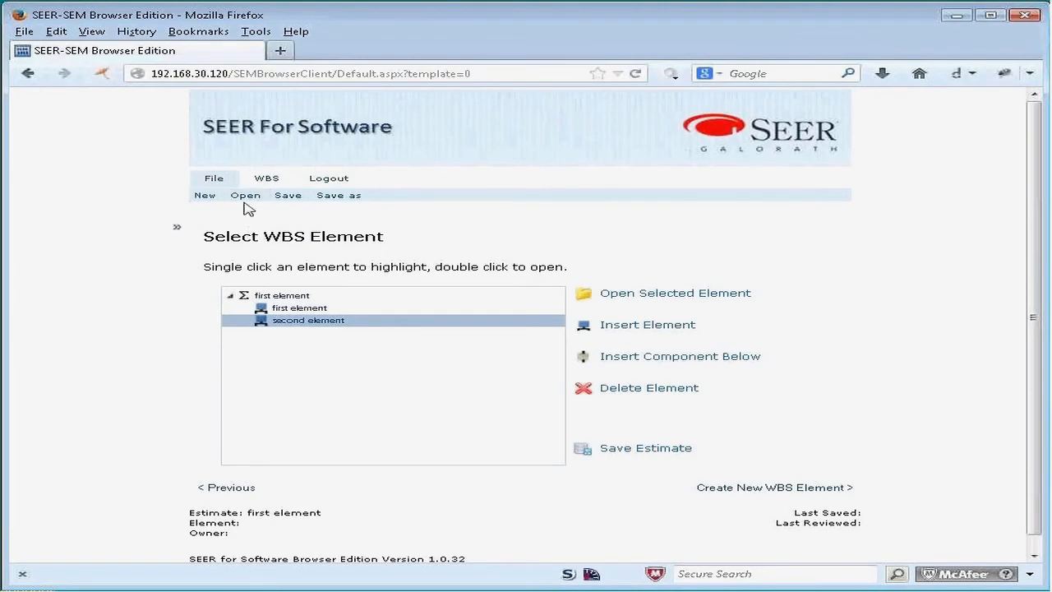
pyautogui.click(246, 199)
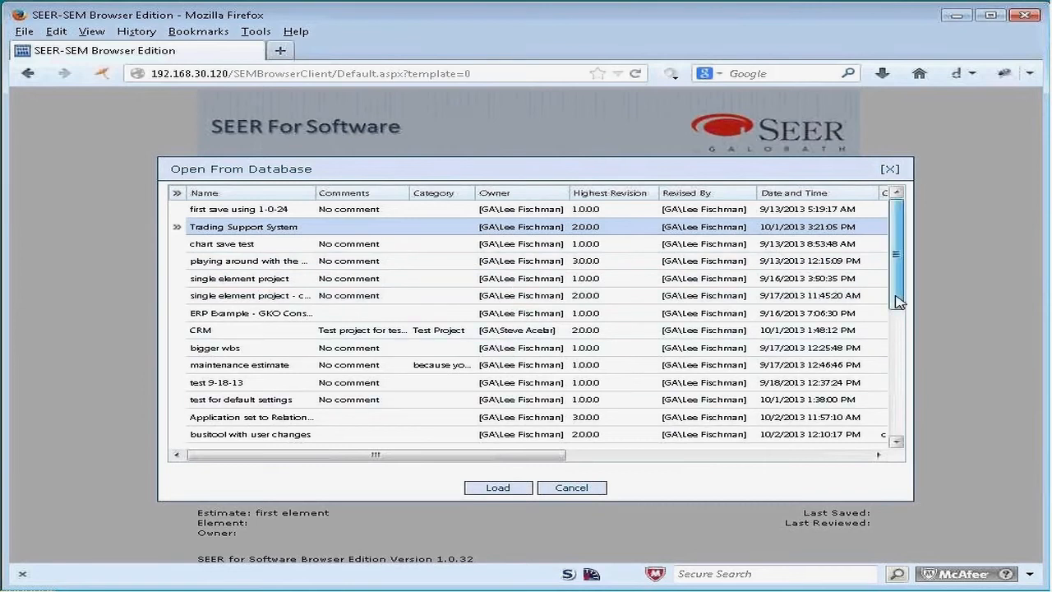
pyautogui.moveTo(896, 304)
pyautogui.mouseDown()
pyautogui.moveTo(896, 336)
pyautogui.moveTo(893, 308)
pyautogui.mouseUp()
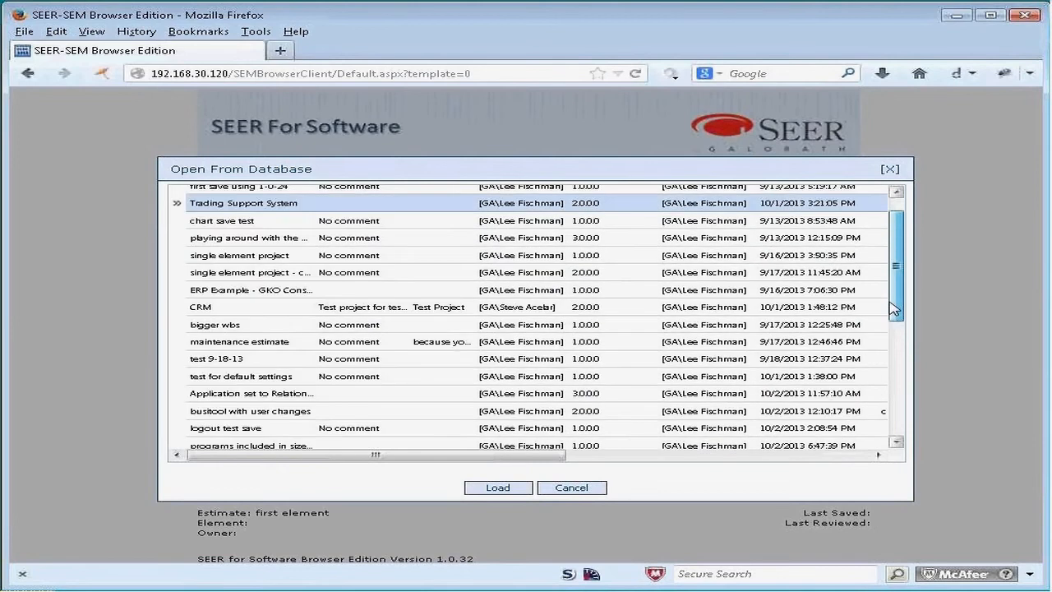
pyautogui.moveTo(893, 309); pyautogui.dragTo(894, 284)
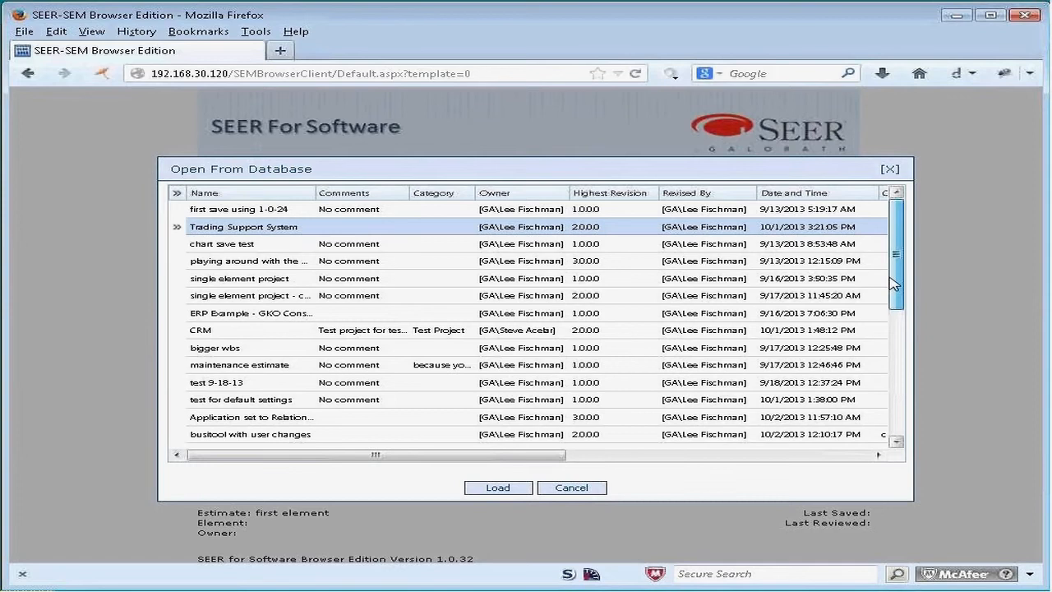
pyautogui.moveTo(893, 284); pyautogui.dragTo(890, 250)
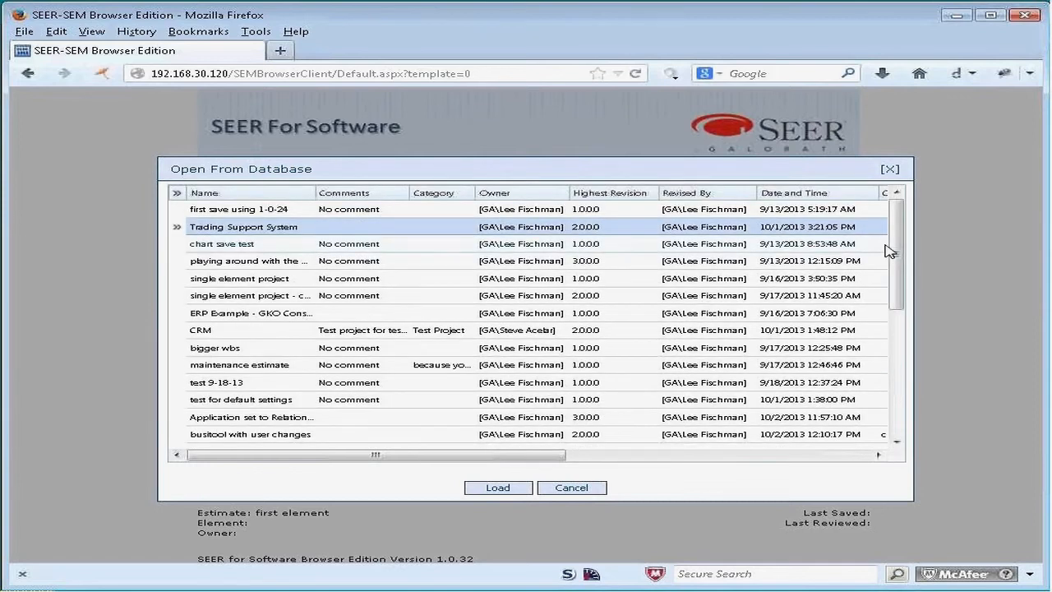
pyautogui.click(497, 489)
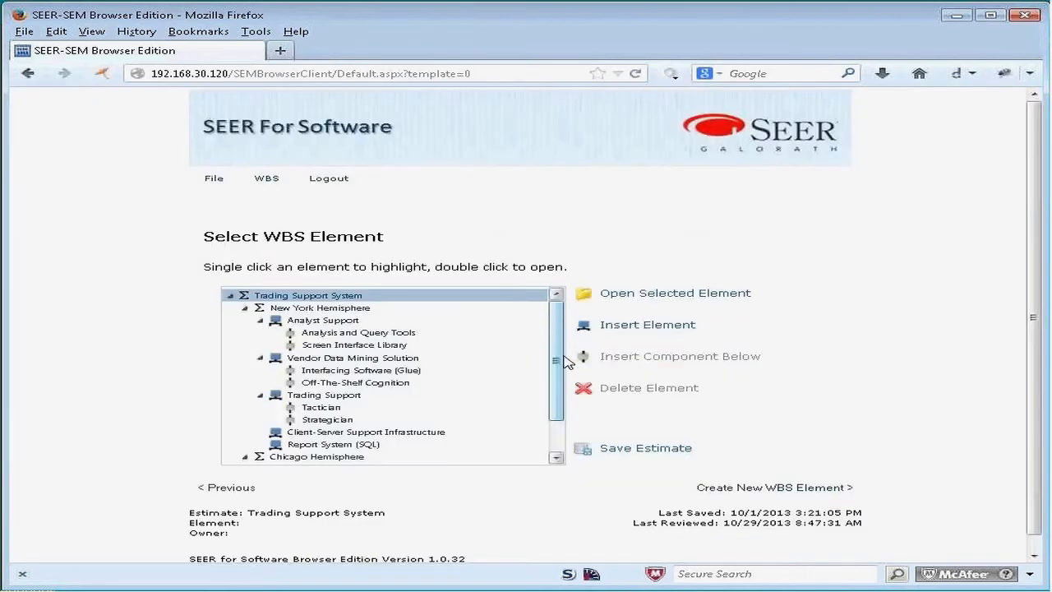
pyautogui.moveTo(554, 377)
pyautogui.mouseDown()
pyautogui.moveTo(554, 439)
pyautogui.moveTo(557, 376)
pyautogui.mouseUp()
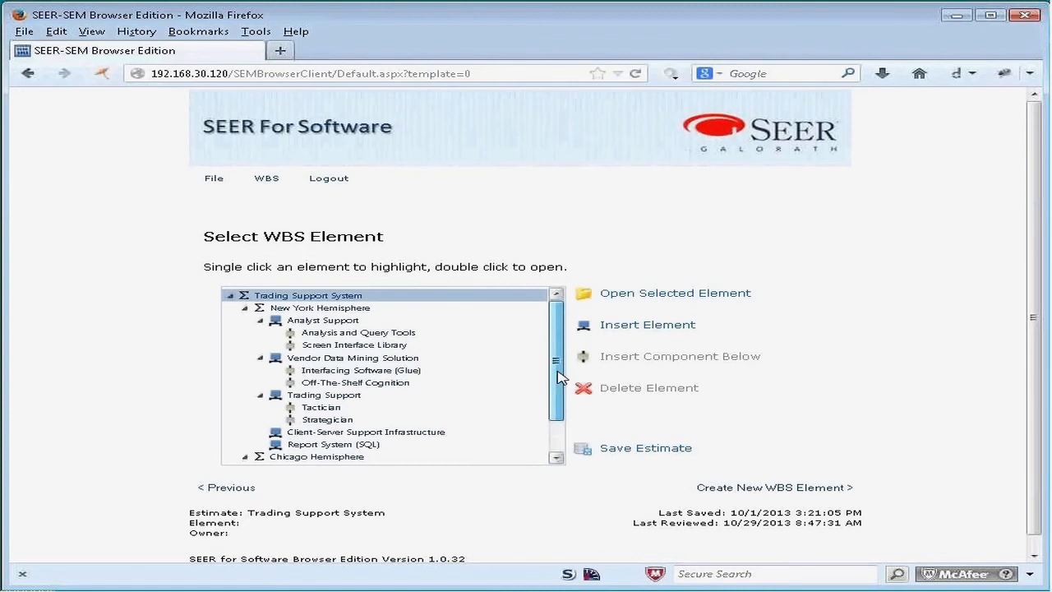
# Step: Examine the schedule and effort summaries of elements across the New York and Chicago Hemisphere branches of the WBS tree
pyautogui.scroll(-1, 557, 376)
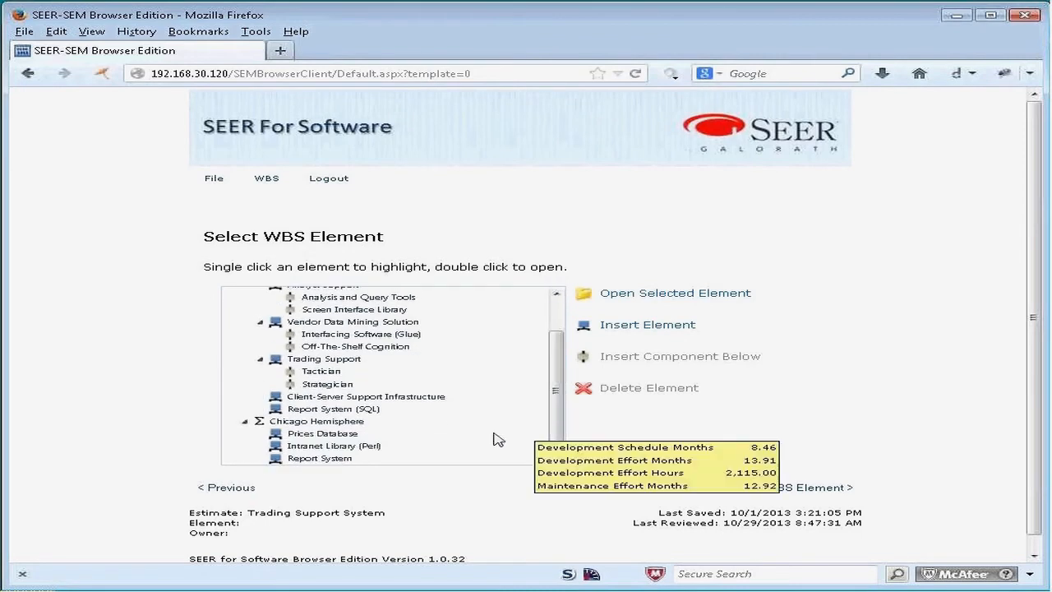
pyautogui.scroll(1, 558, 377)
pyautogui.scroll(-1, 558, 377)
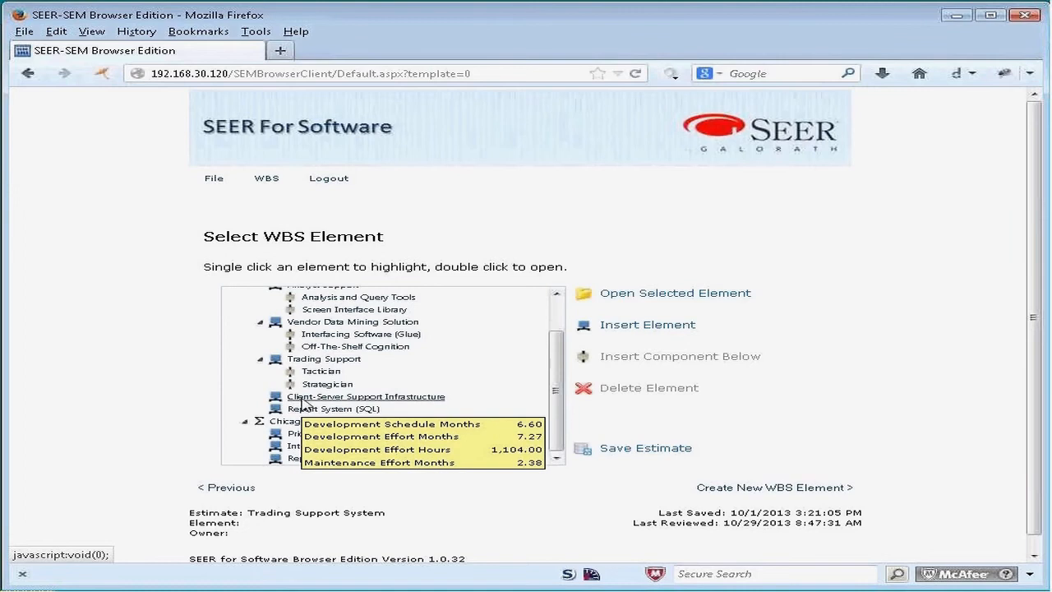
pyautogui.moveTo(306, 387)
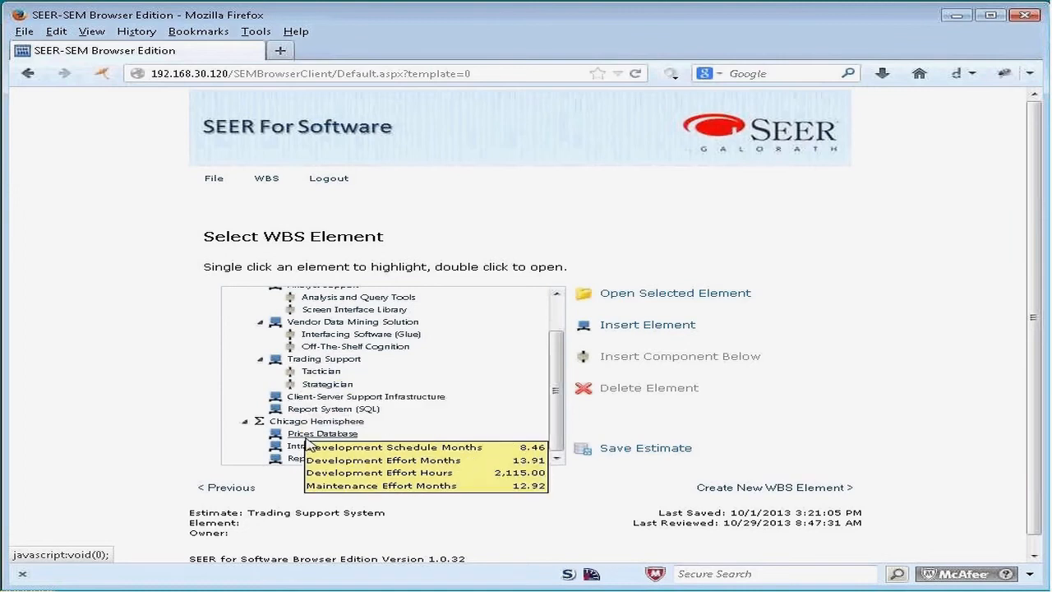
pyautogui.moveTo(309, 462)
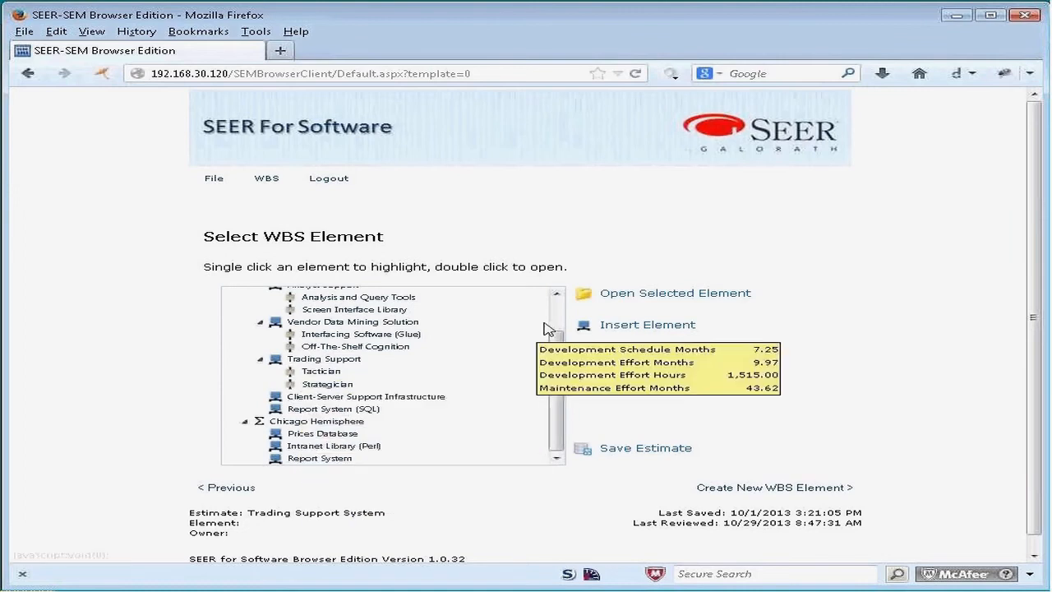
pyautogui.scroll(1, 550, 330)
pyautogui.moveTo(395, 338)
pyautogui.moveTo(345, 323)
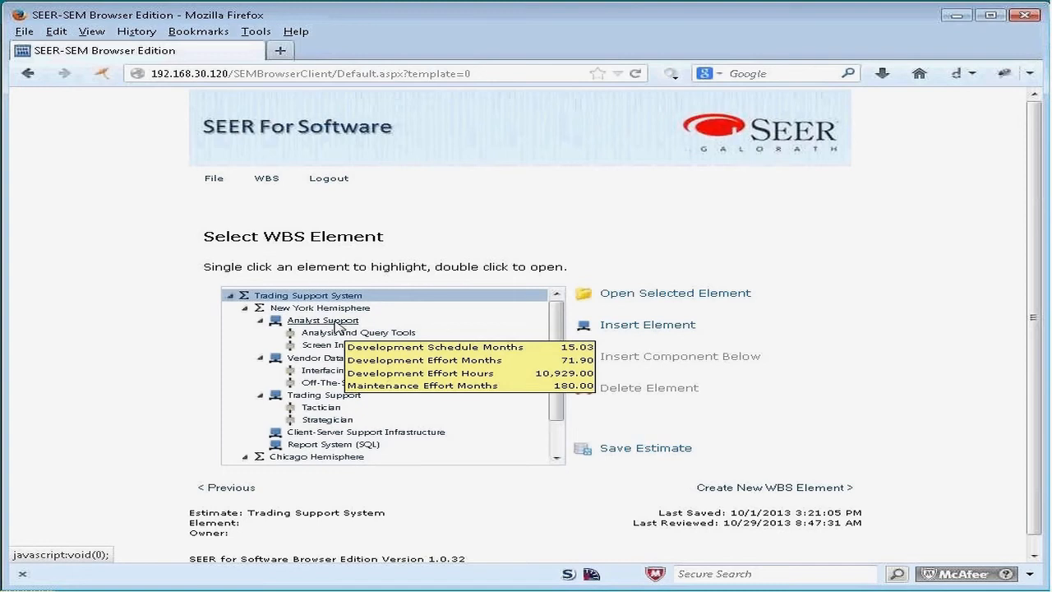
pyautogui.moveTo(327, 363)
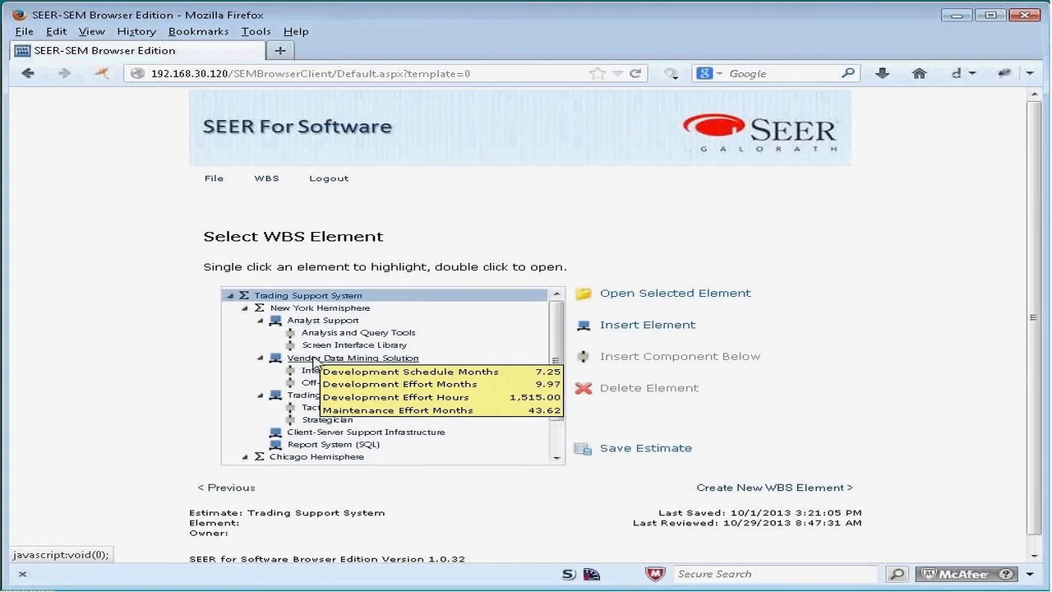
pyautogui.moveTo(354, 444)
# Step: Open the Prices Database element under Chicago Hemisphere and review its staffing, effort risk, schedule risk and activity cost charts
pyautogui.click(556, 433)
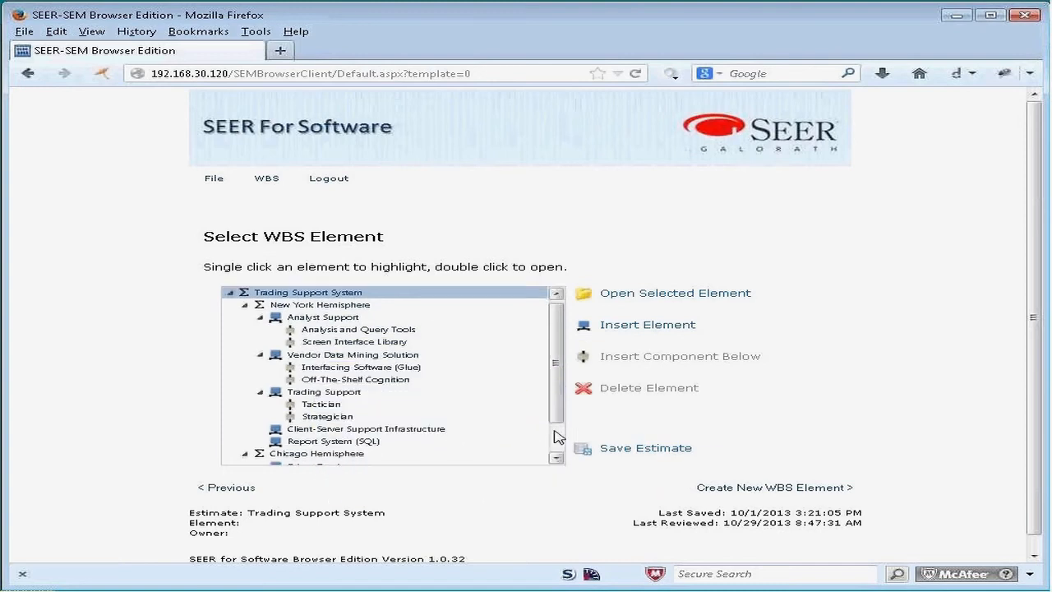
pyautogui.click(336, 440)
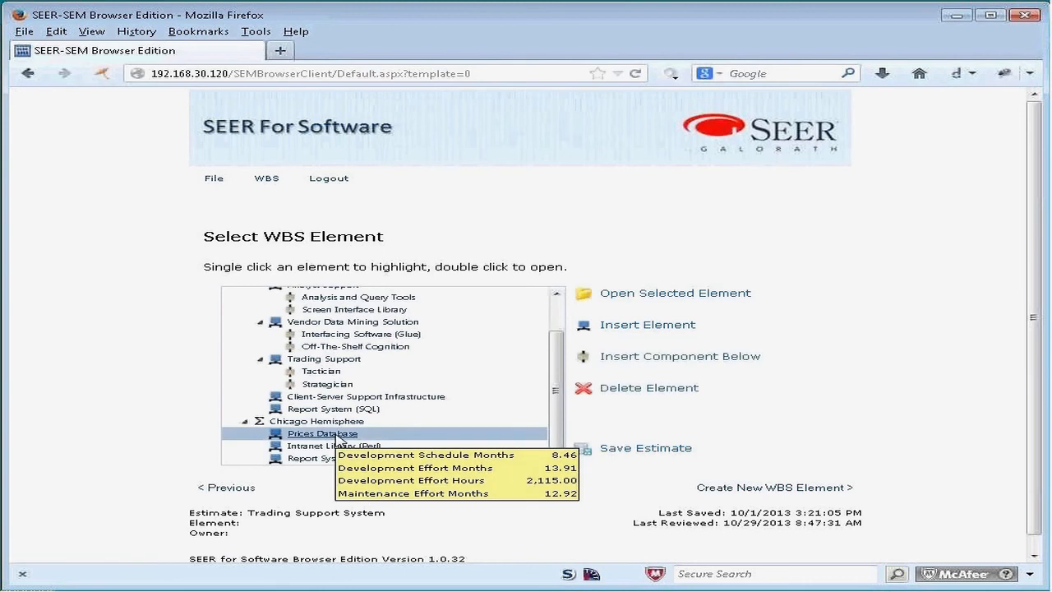
pyautogui.click(675, 294)
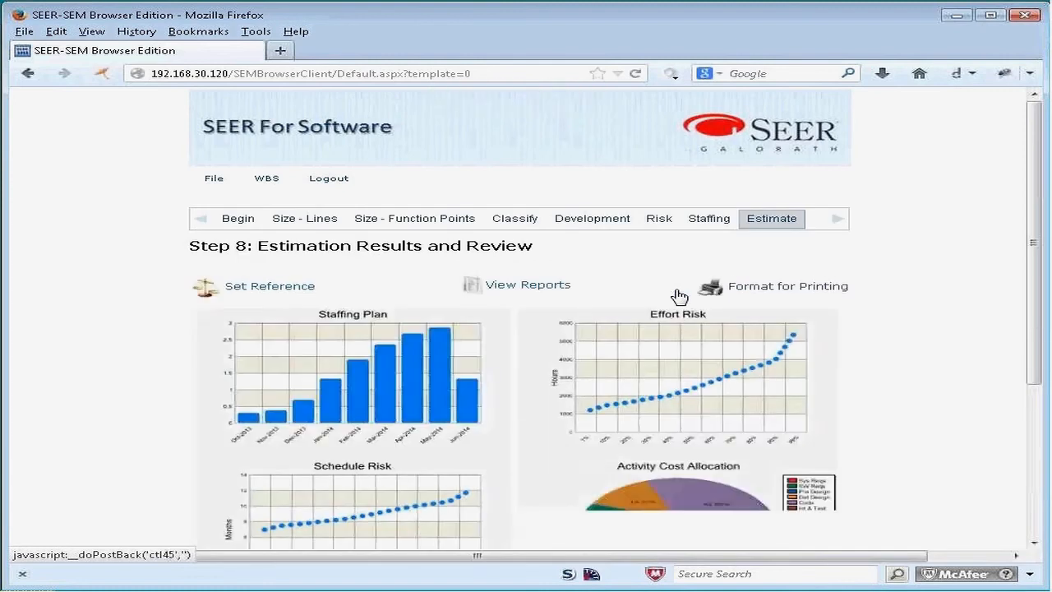
pyautogui.moveTo(1036, 364)
pyautogui.mouseDown()
pyautogui.moveTo(1032, 406)
pyautogui.moveTo(1020, 365)
pyautogui.mouseUp()
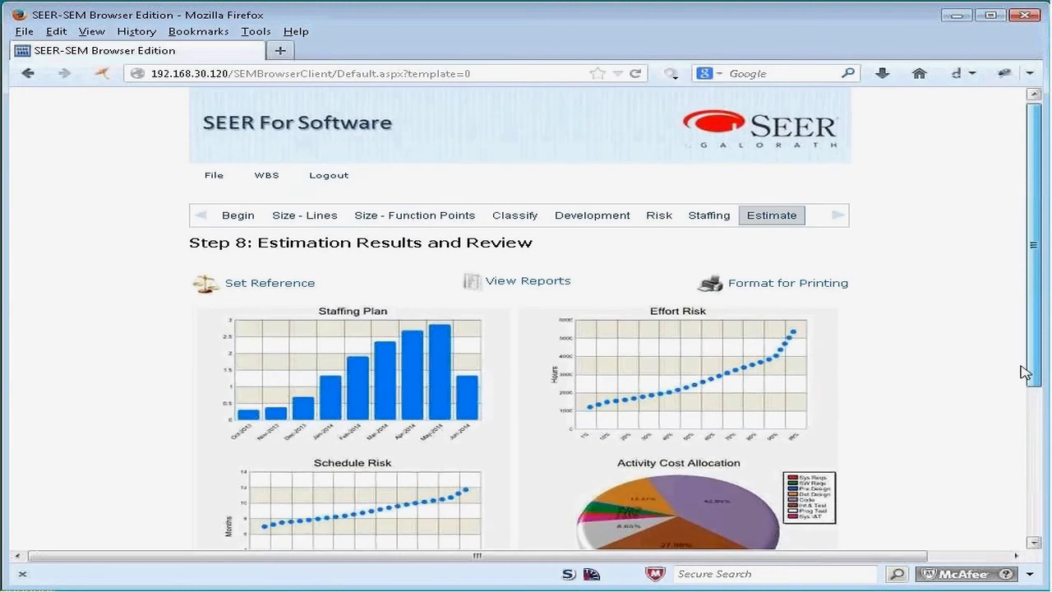
pyautogui.moveTo(1024, 372); pyautogui.dragTo(1043, 437)
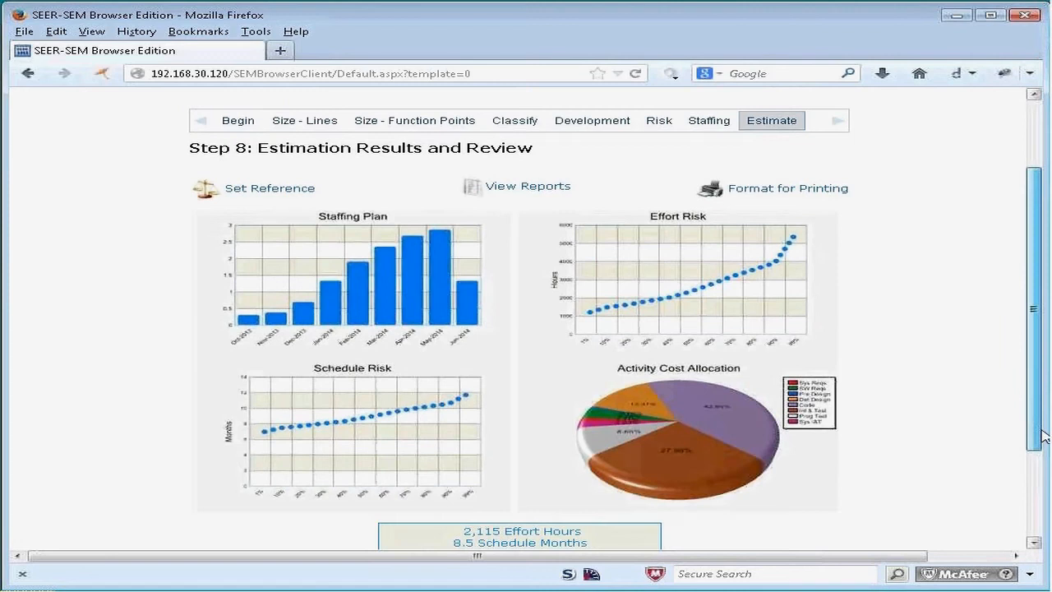
pyautogui.moveTo(1044, 437); pyautogui.dragTo(1023, 429)
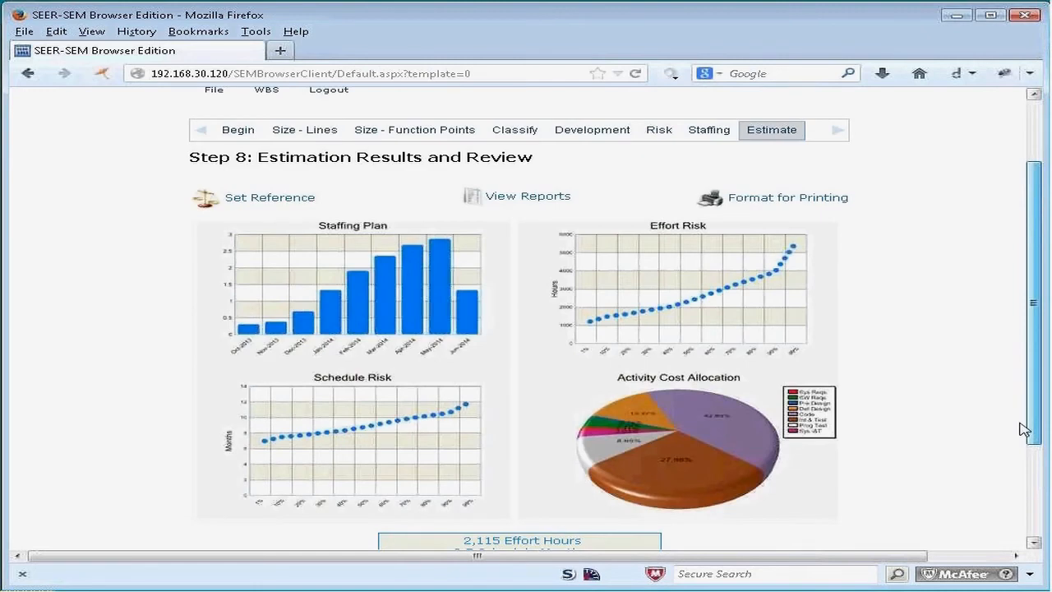
pyautogui.moveTo(1023, 429); pyautogui.dragTo(1023, 429)
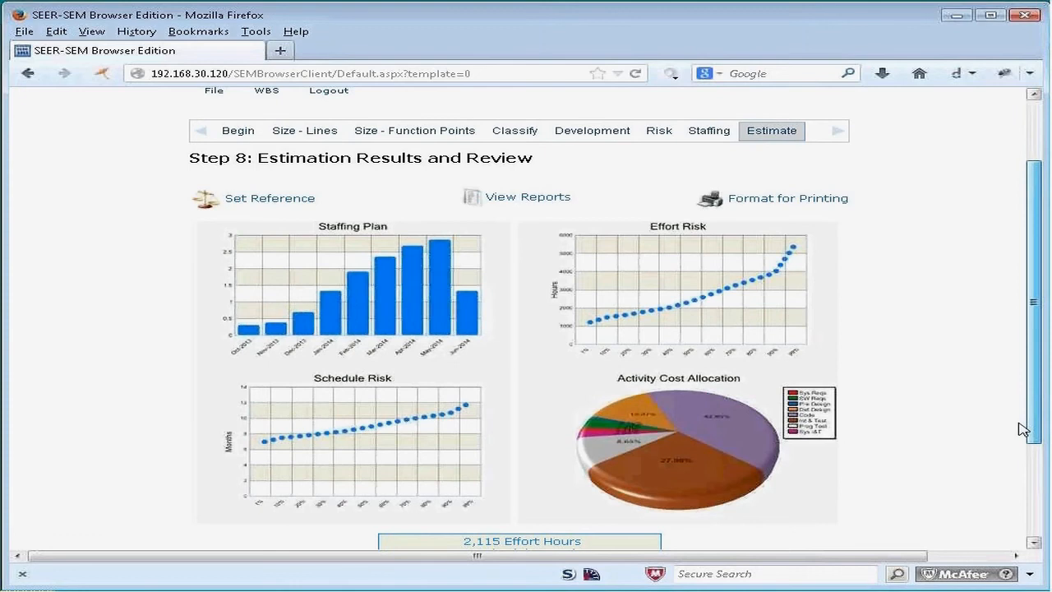
pyautogui.moveTo(1022, 429); pyautogui.dragTo(1014, 430)
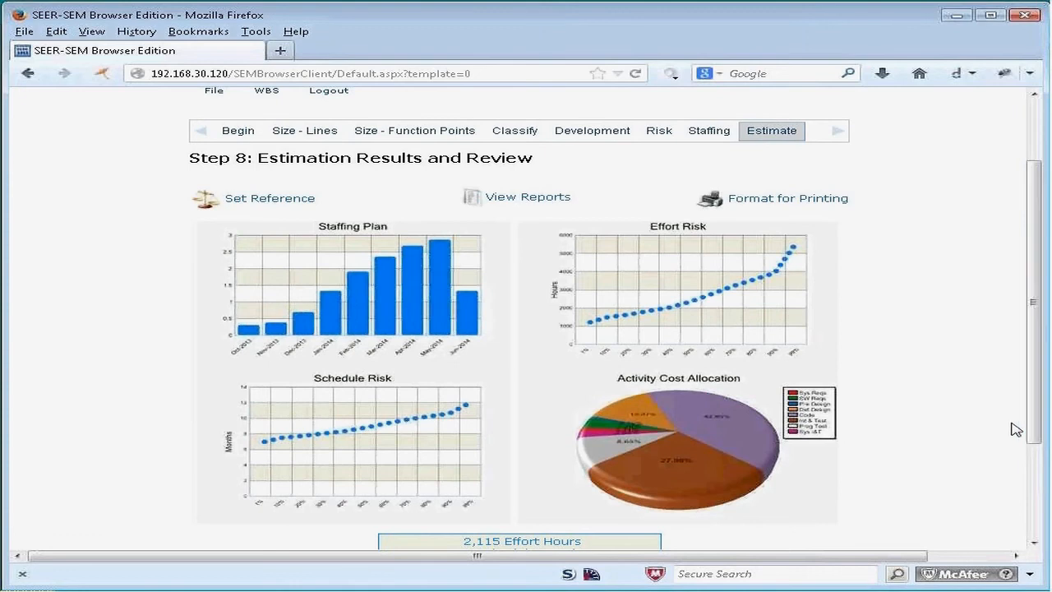
# Step: View the Prices Database element's reports, going through the labor, activity, risk and entries reports
pyautogui.scroll(-3, 796, 446)
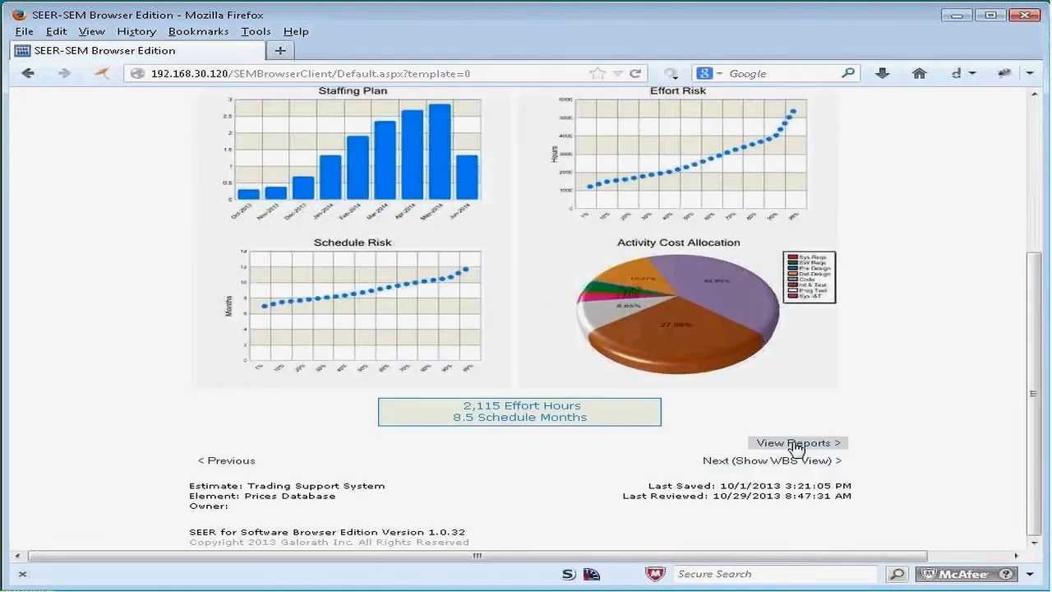
pyautogui.click(795, 445)
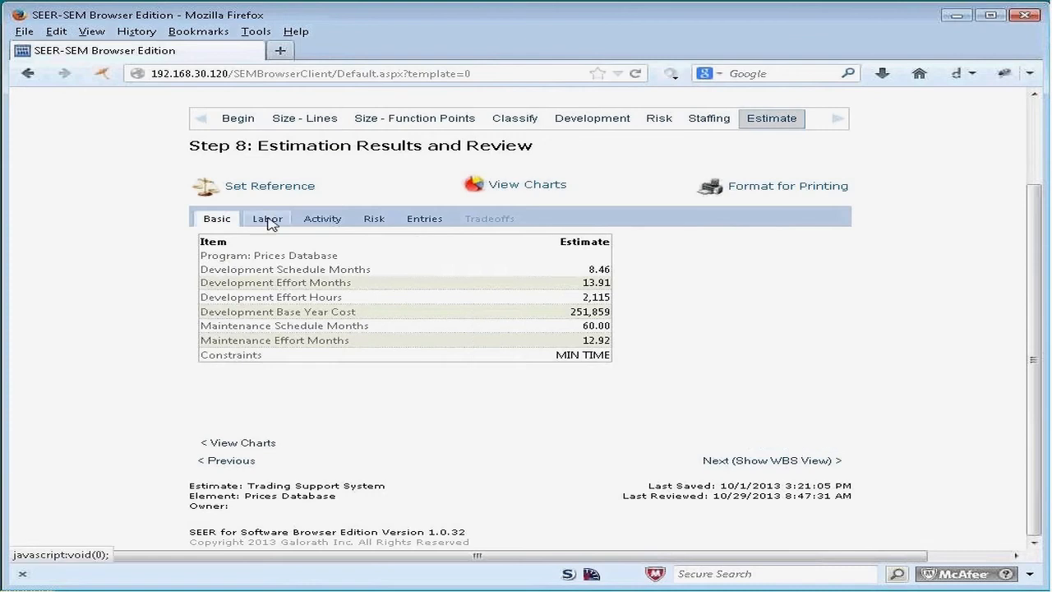
pyautogui.click(269, 221)
pyautogui.click(332, 219)
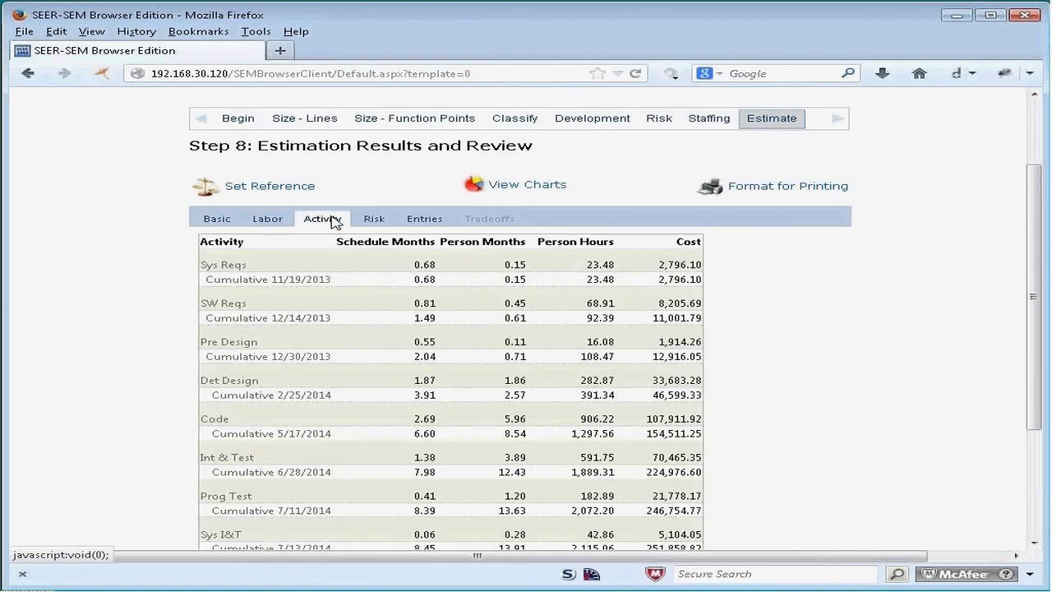
pyautogui.click(374, 218)
pyautogui.click(424, 219)
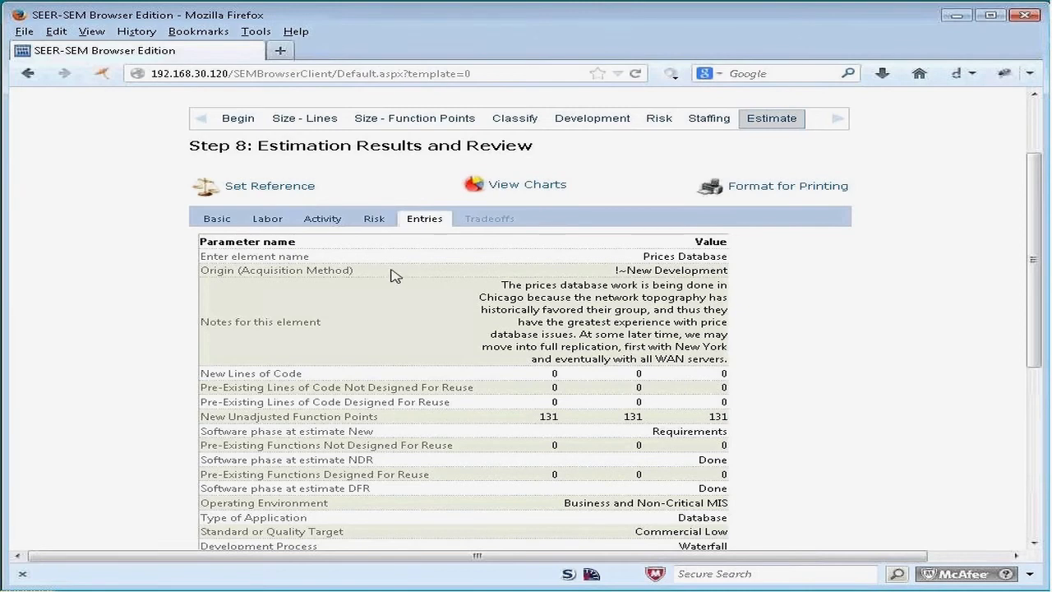
# Step: Review the Prices Database inputs from the beginning through line size, function points, classification and development method
pyautogui.click(237, 119)
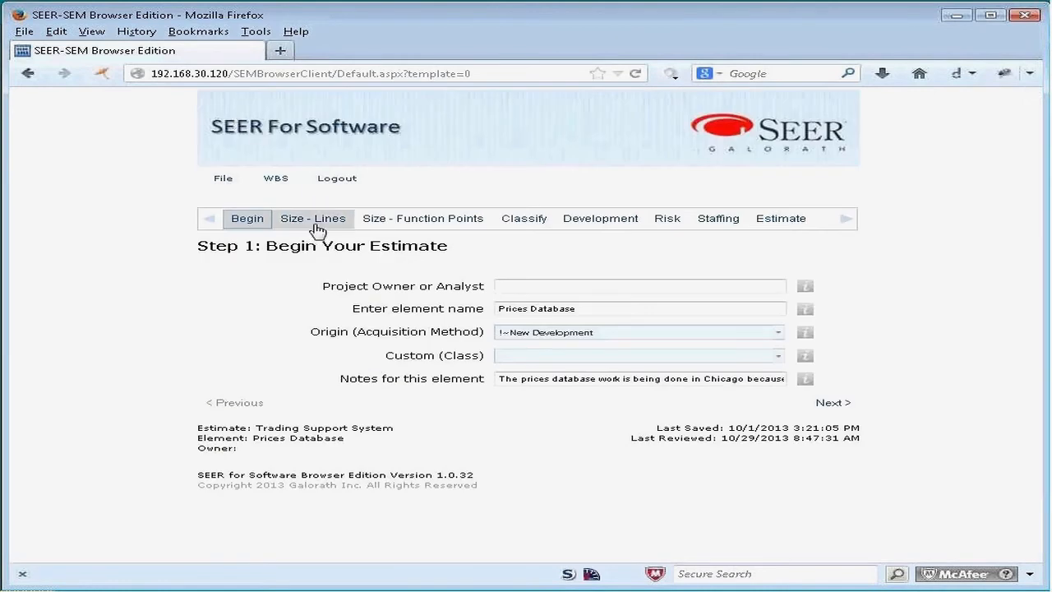
pyautogui.click(318, 232)
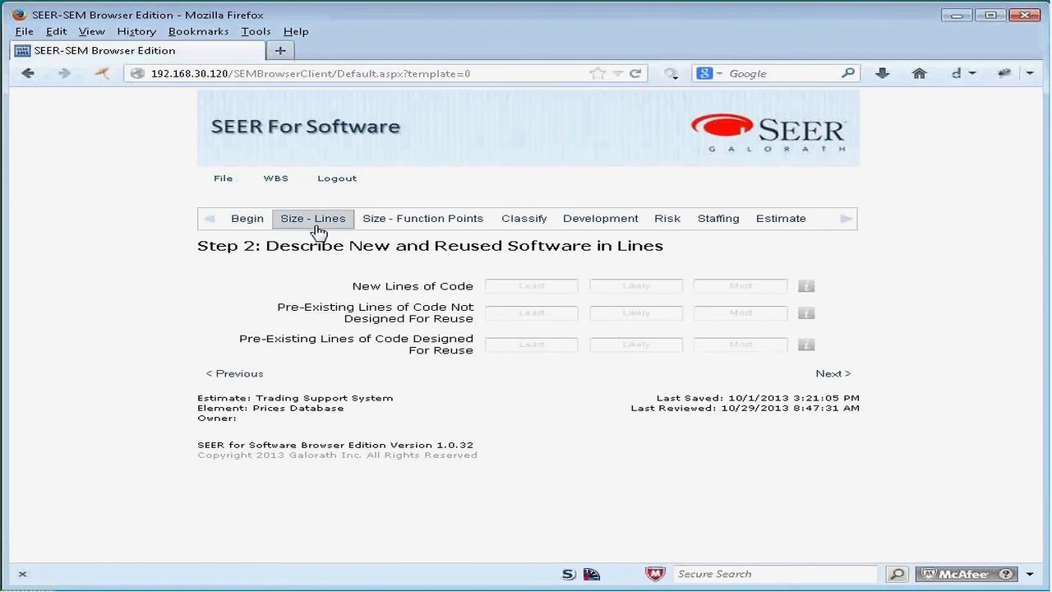
pyautogui.click(395, 225)
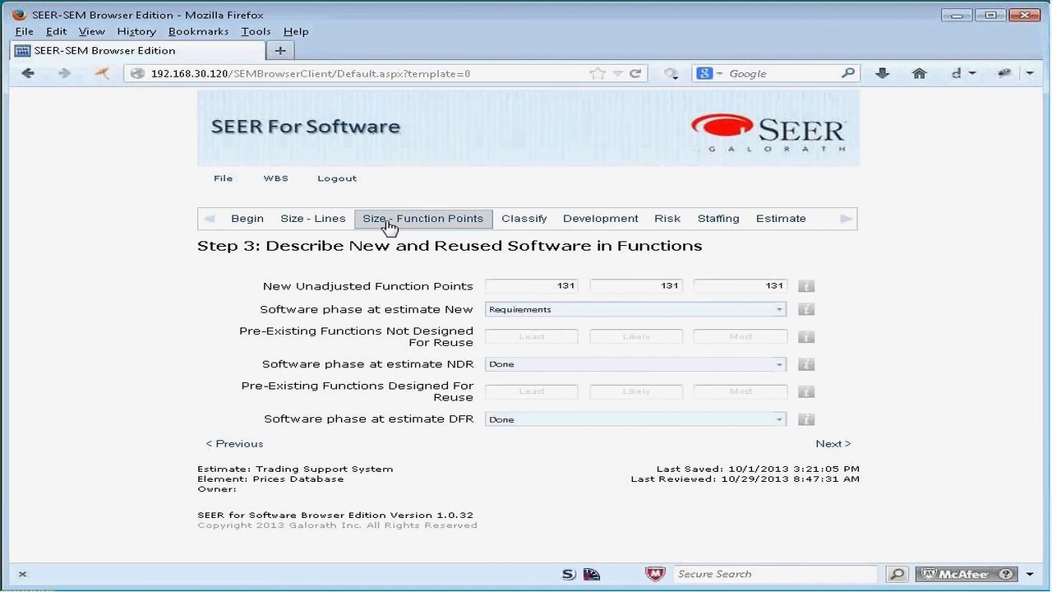
pyautogui.click(537, 224)
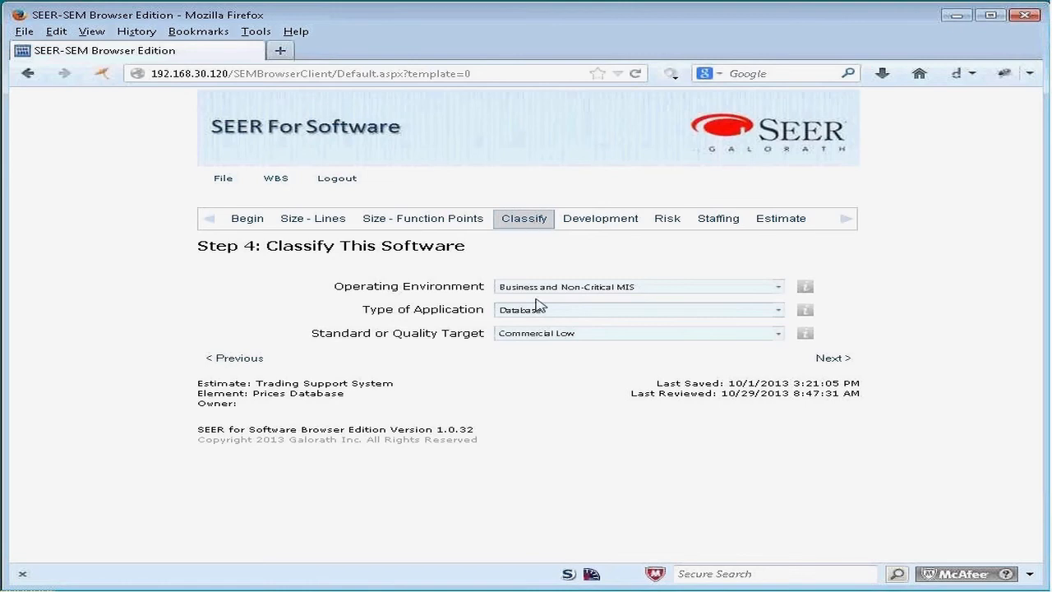
pyautogui.click(609, 223)
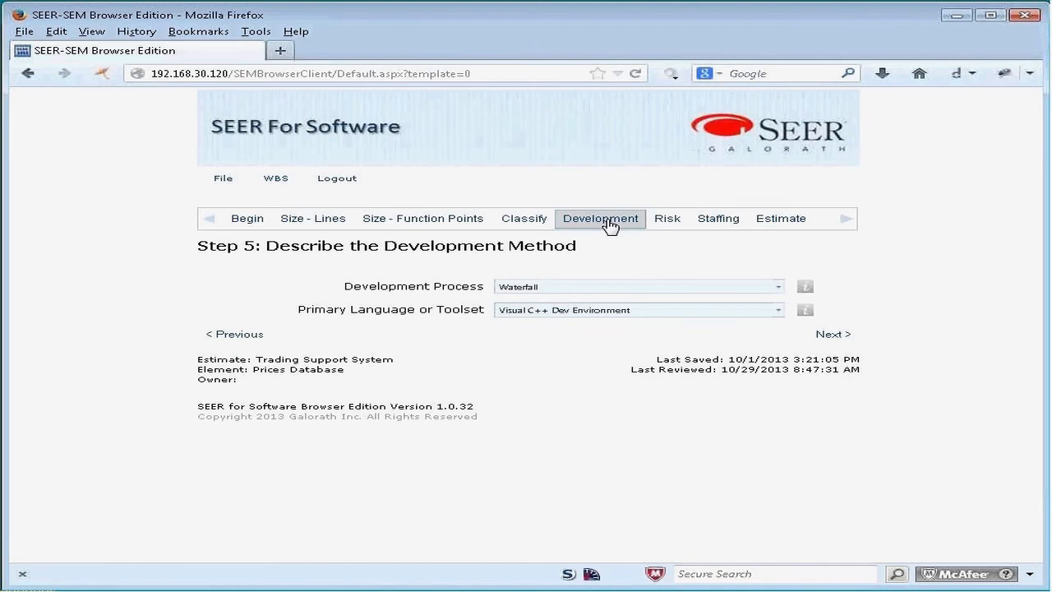
# Step: Return to the estimation results, format them for printing and show the blocked PrintReportHandler.ashx pop-up
pyautogui.click(765, 227)
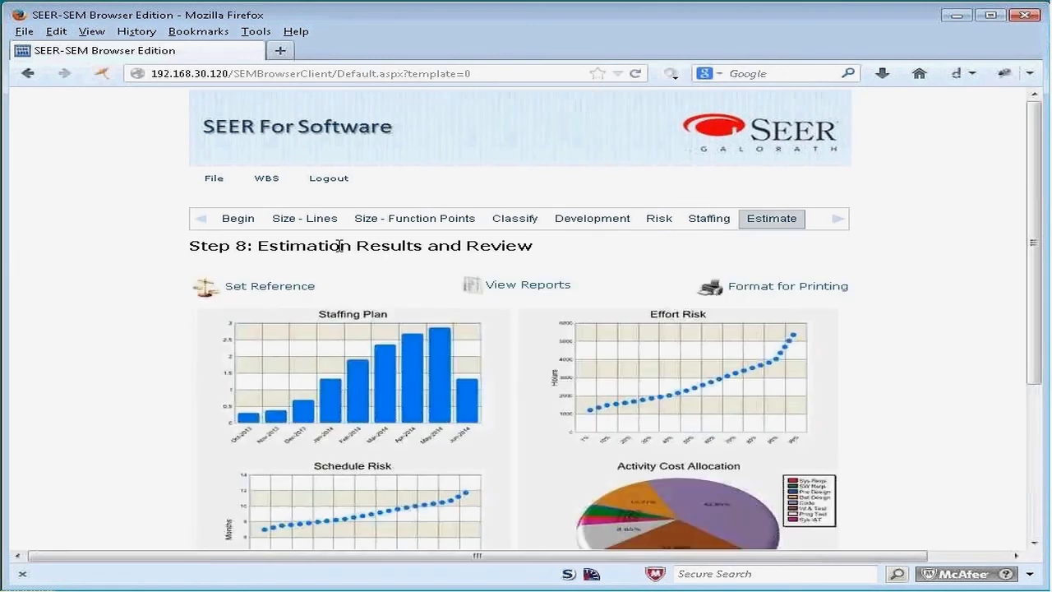
pyautogui.click(762, 288)
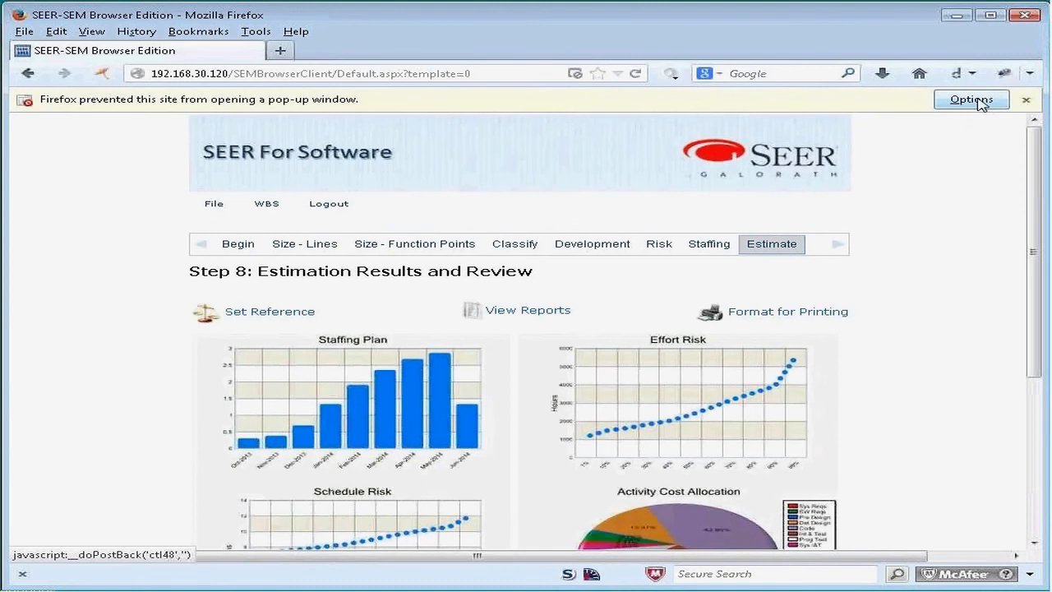
pyautogui.click(978, 103)
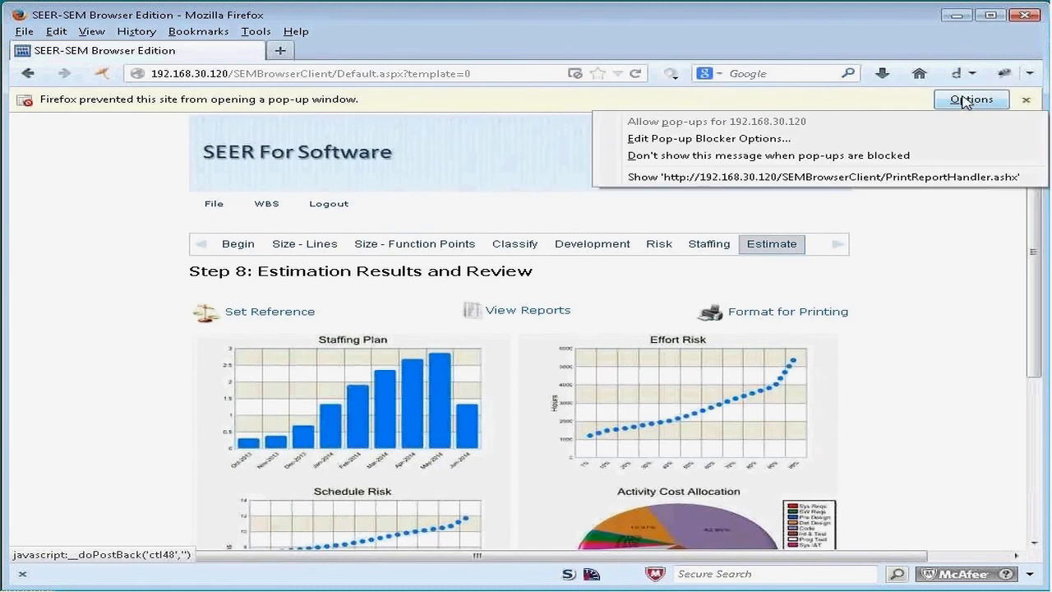
pyautogui.click(827, 177)
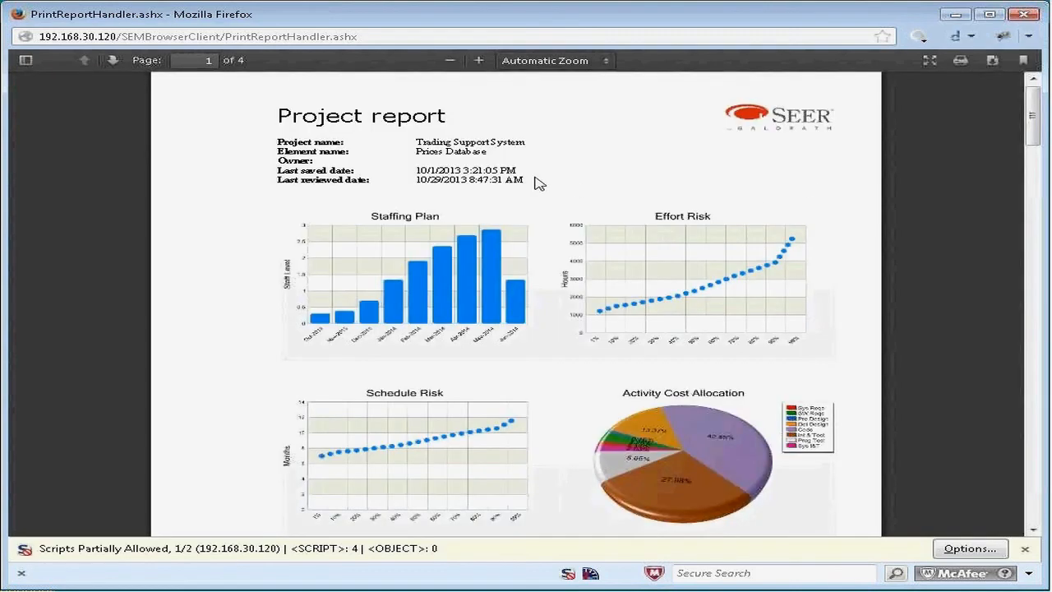
# Step: Look through the printable project report from the charts to the current parameters, then close it and return to the estimate results
pyautogui.scroll(-2, 541, 182)
pyautogui.scroll(-6, 538, 182)
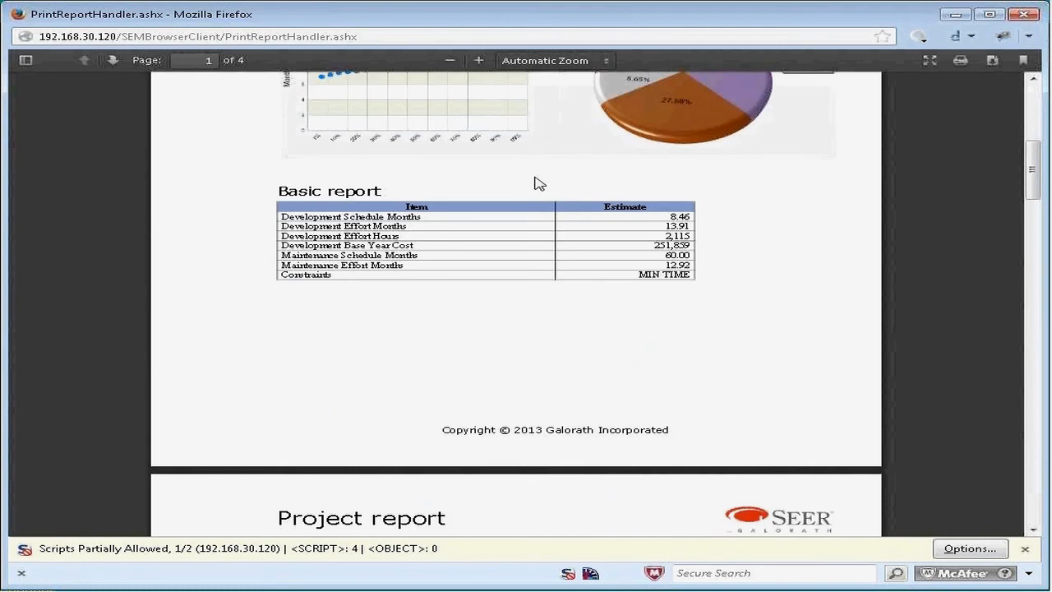
pyautogui.scroll(-10, 538, 182)
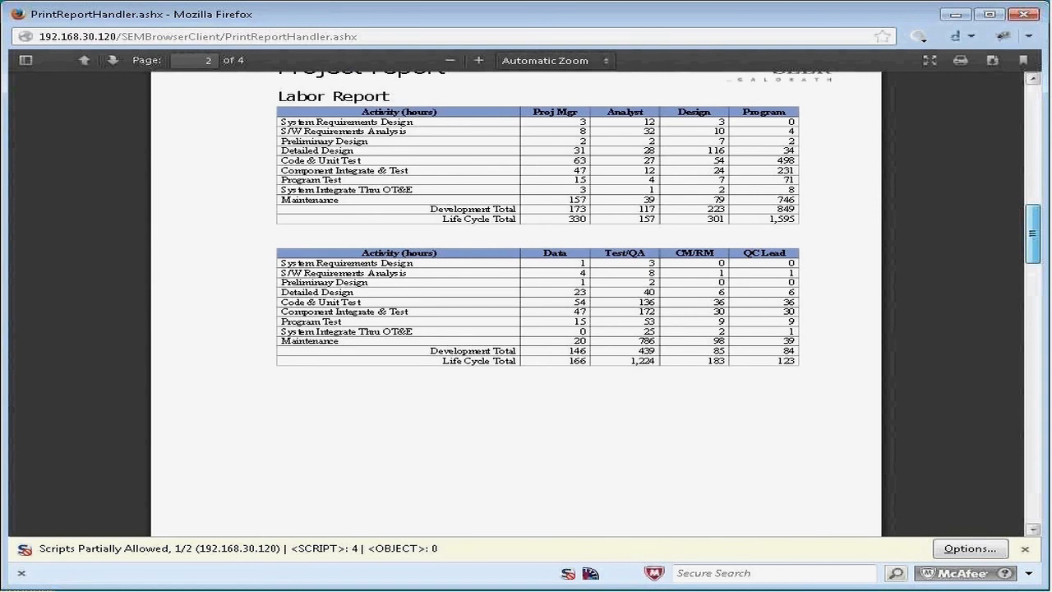
pyautogui.scroll(-2, 538, 218)
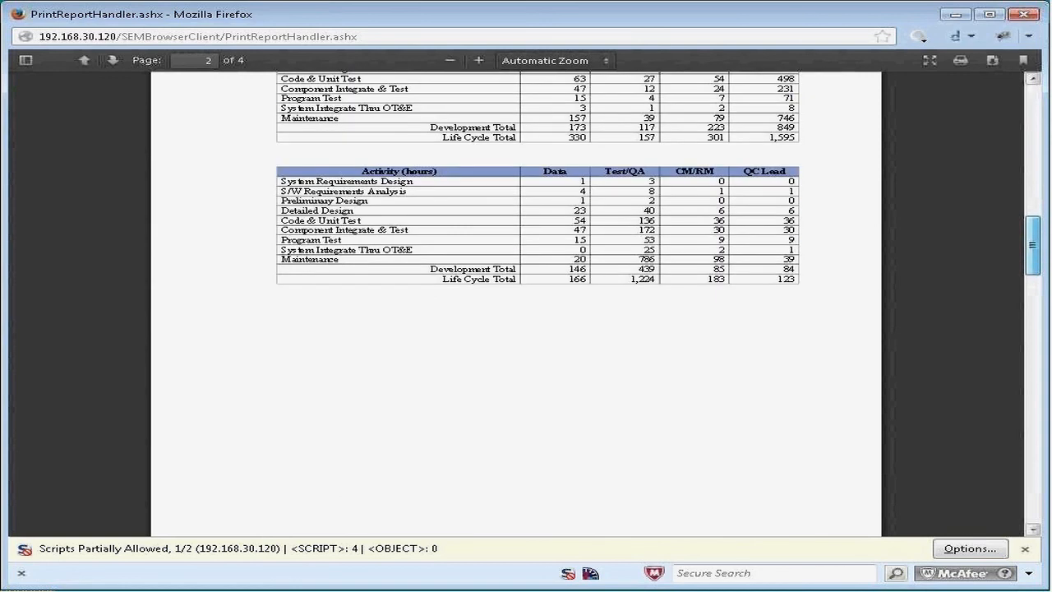
pyautogui.moveTo(1032, 243); pyautogui.dragTo(1037, 444)
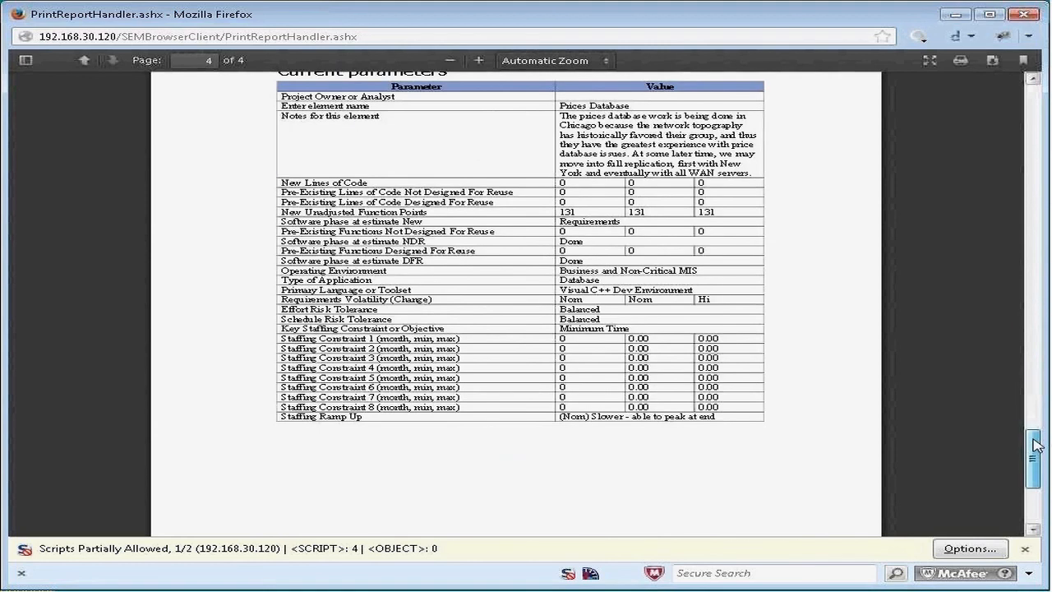
pyautogui.moveTo(1037, 444); pyautogui.dragTo(1036, 436)
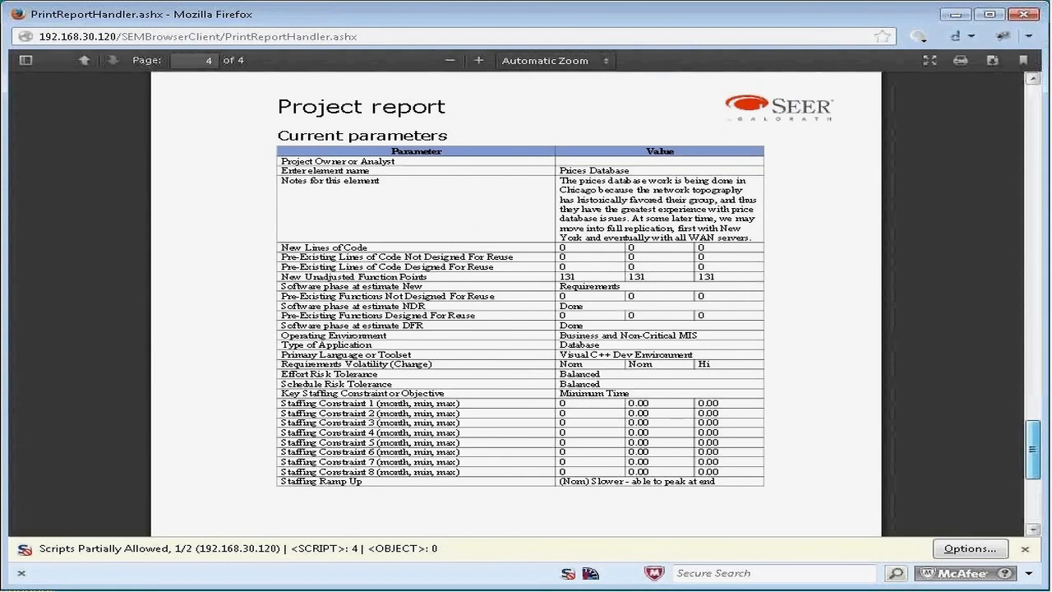
pyautogui.click(1022, 13)
pyautogui.scroll(-2, 892, 337)
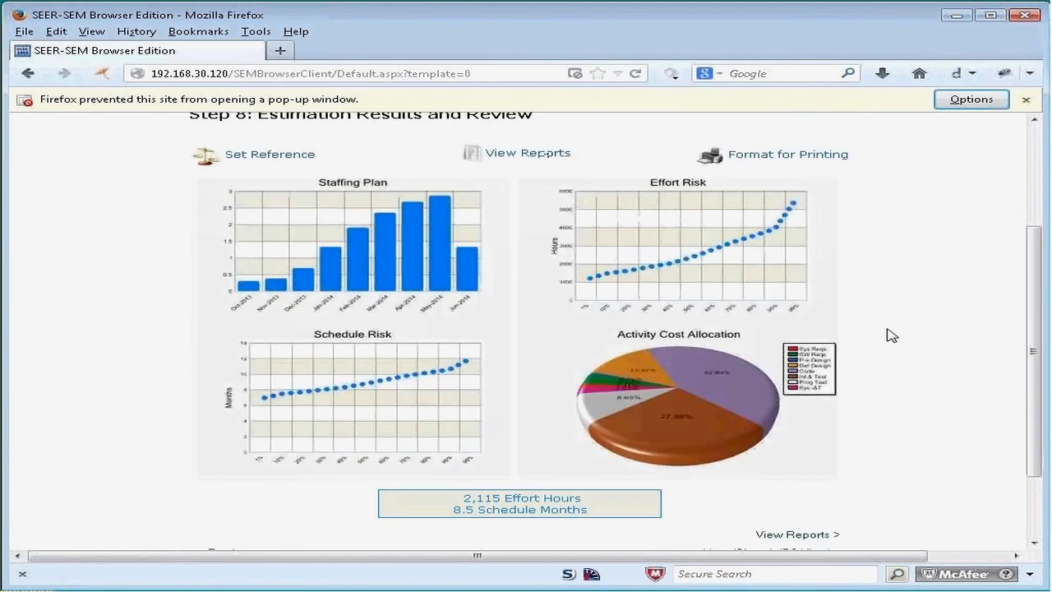
pyautogui.scroll(4, 888, 333)
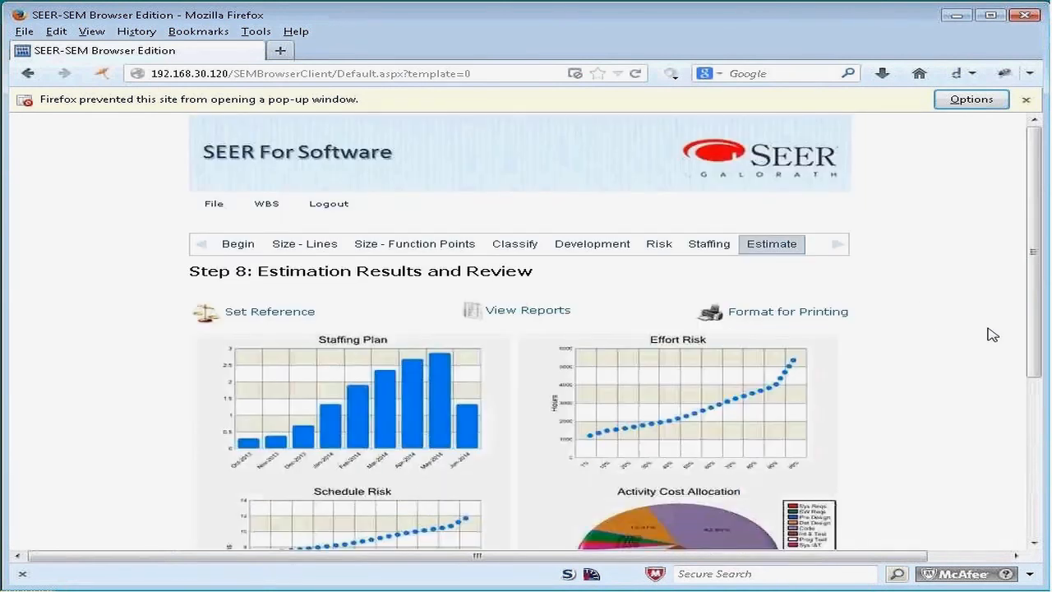